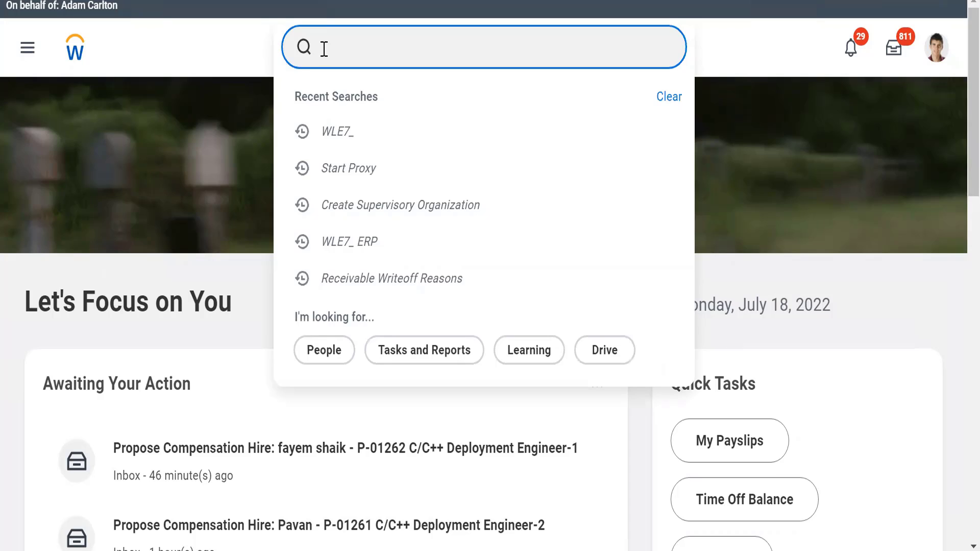
- Start the Create Supervisory Organization task with WLE7_Alphabet (07/13/2022) as the reorganization
text(Cre sup org)
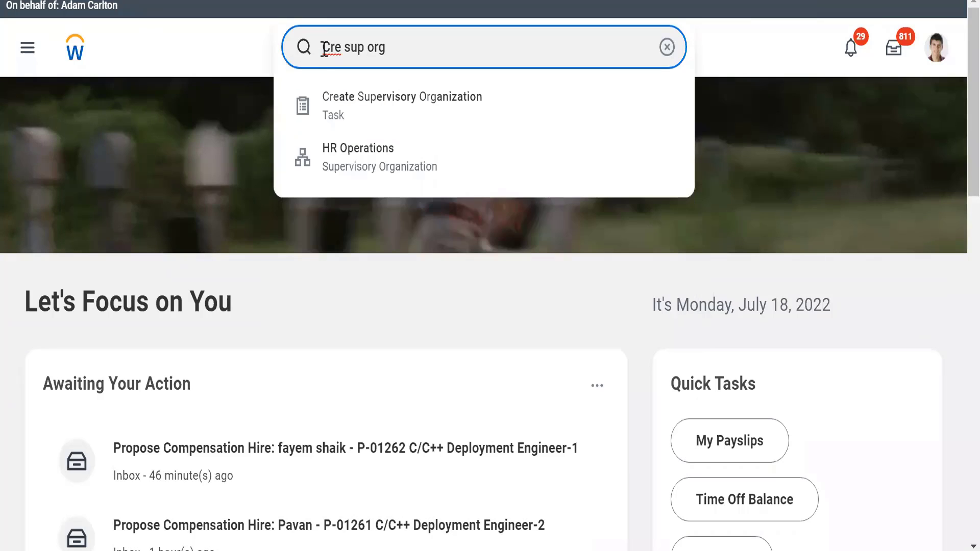
click(340, 108)
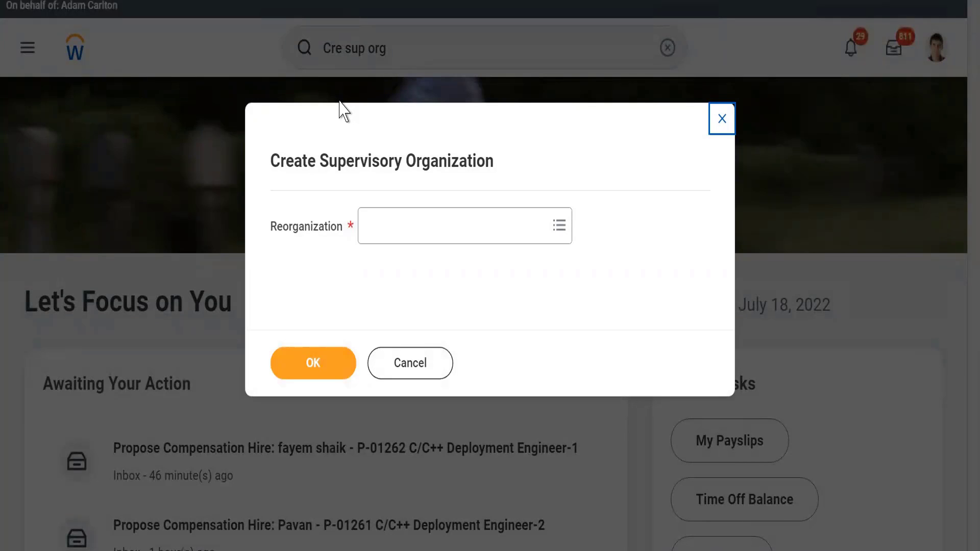
click(391, 243)
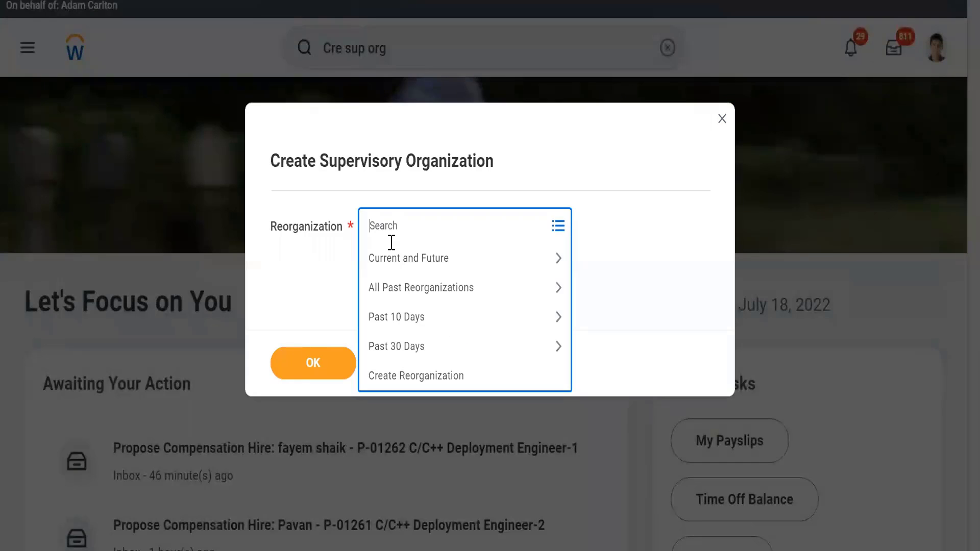
text(WLE)
key(Return)
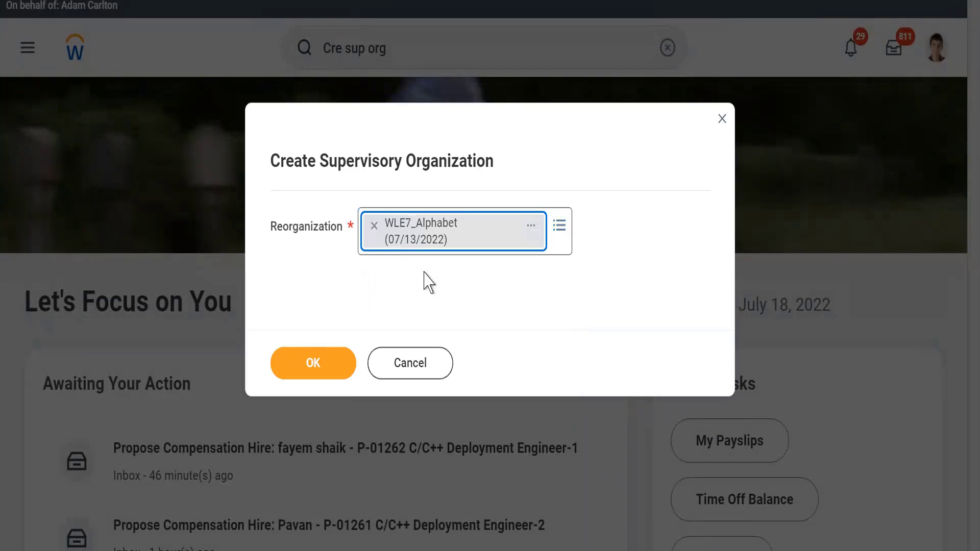
click(447, 289)
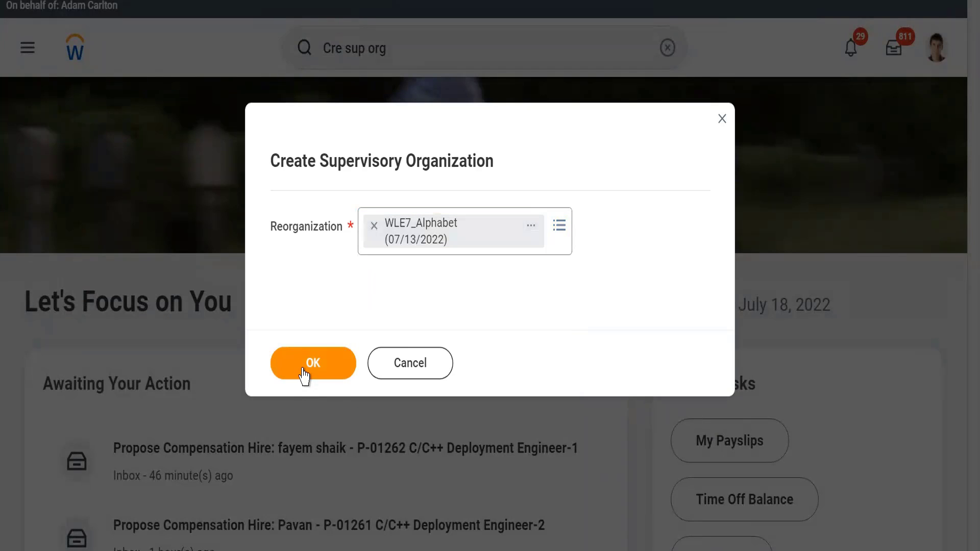
click(306, 375)
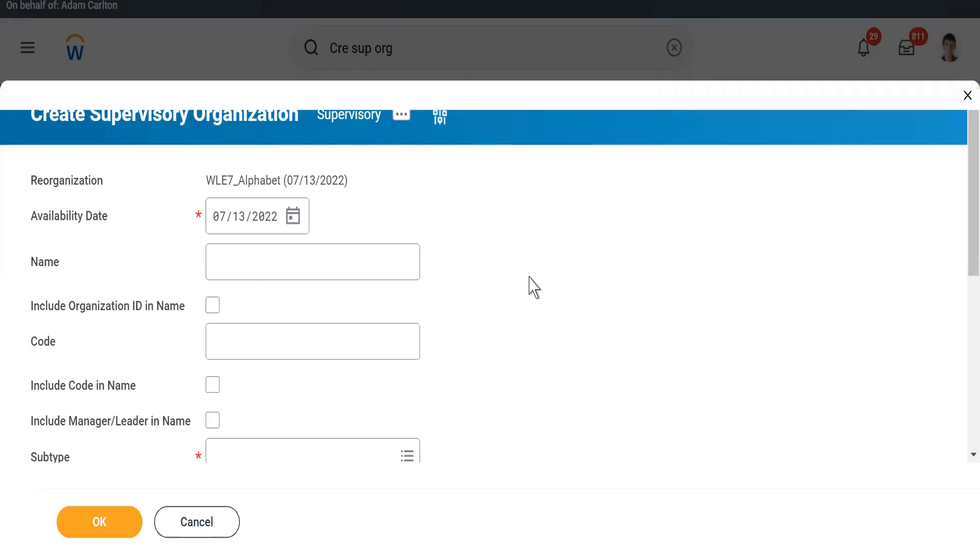
- Name the organization Technology and give it the code WLE7_, including the code in the name
scroll(533, 287, down, 3)
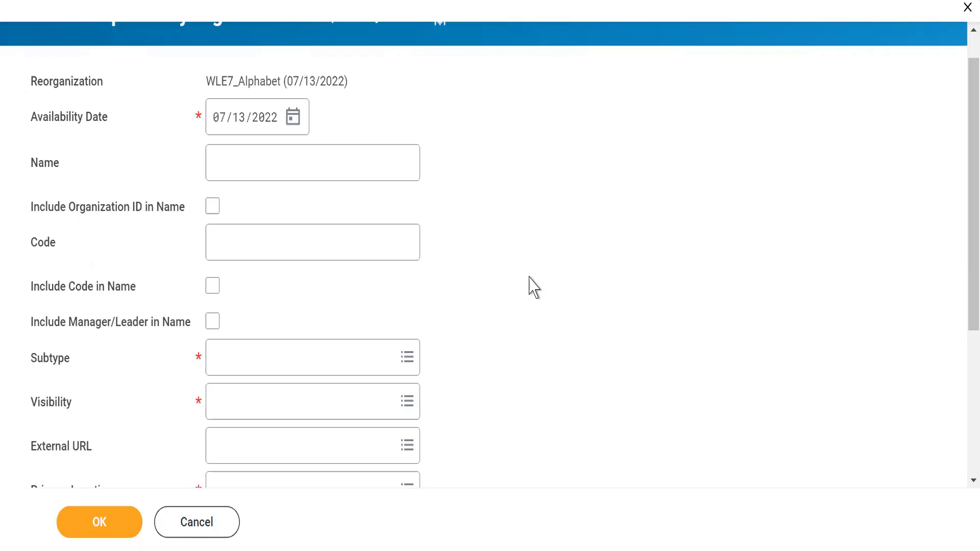
click(245, 169)
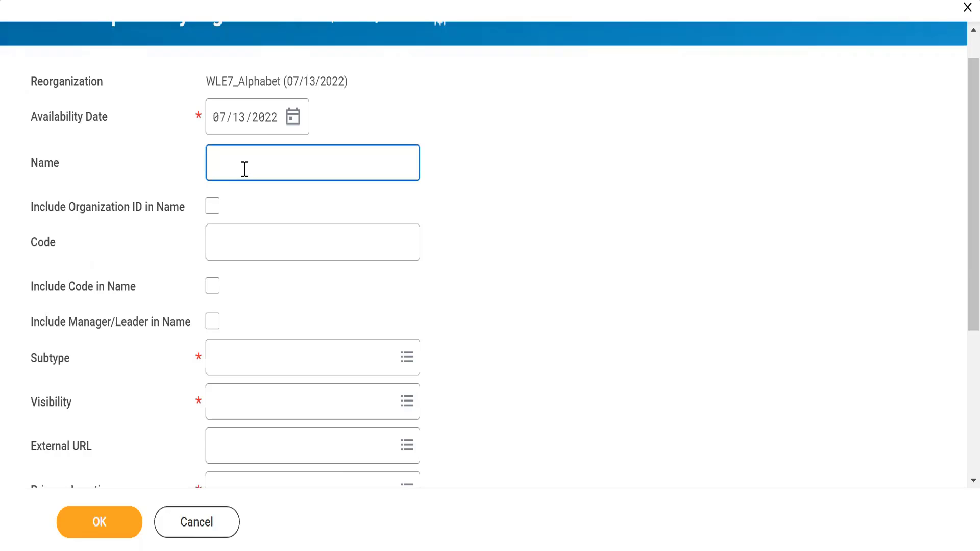
text(Technology)
click(230, 251)
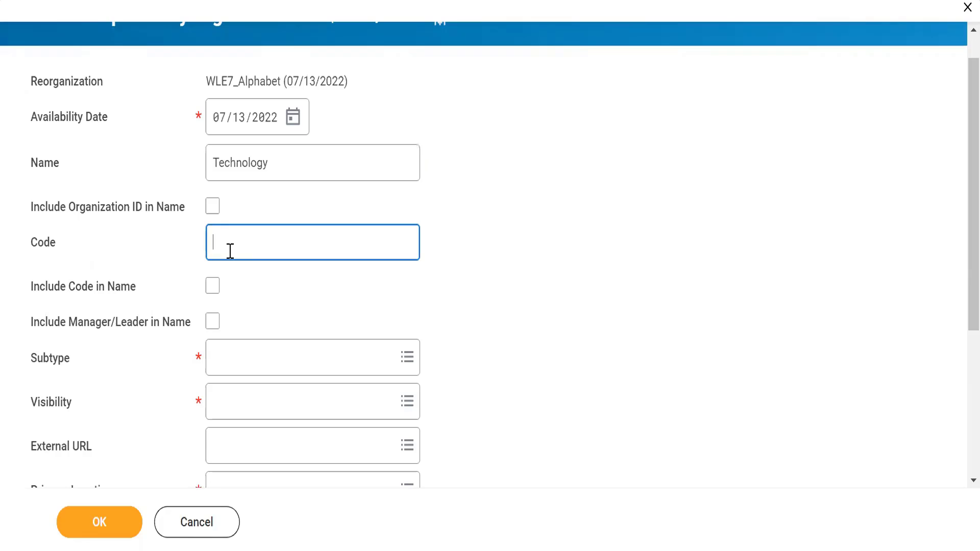
text(WLE7_)
click(213, 300)
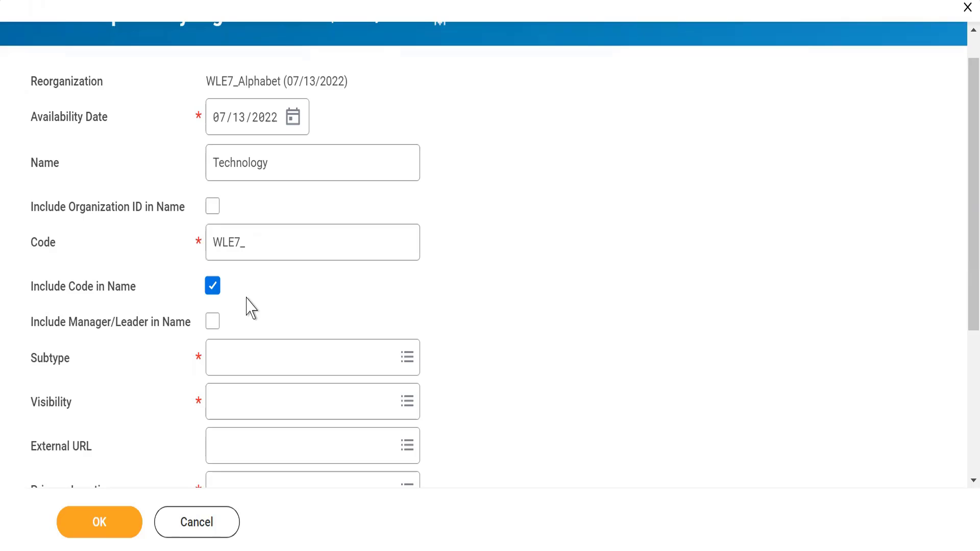
- Include the manager/leader in the organization's name and set its subtype to Department
drag(28, 328, 174, 328)
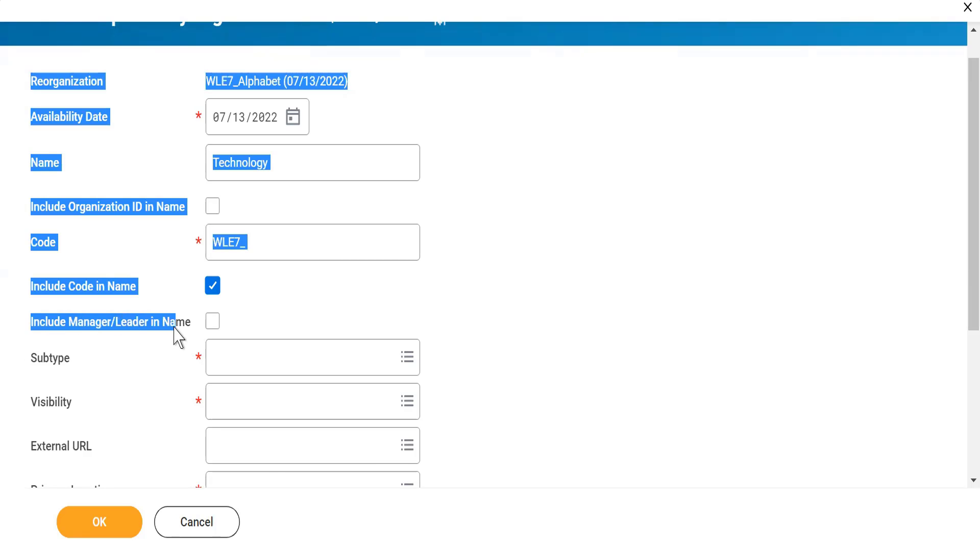
click(178, 330)
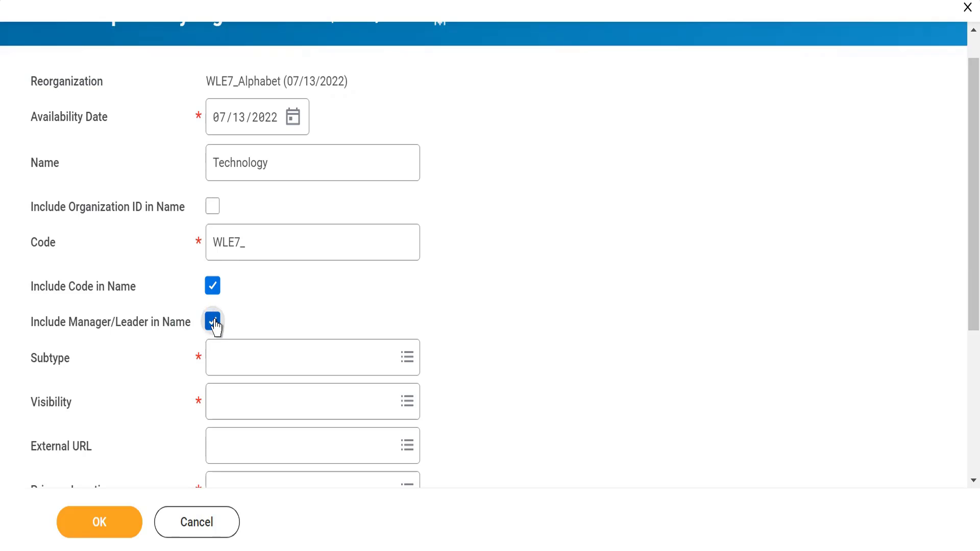
mouse_move(215, 328)
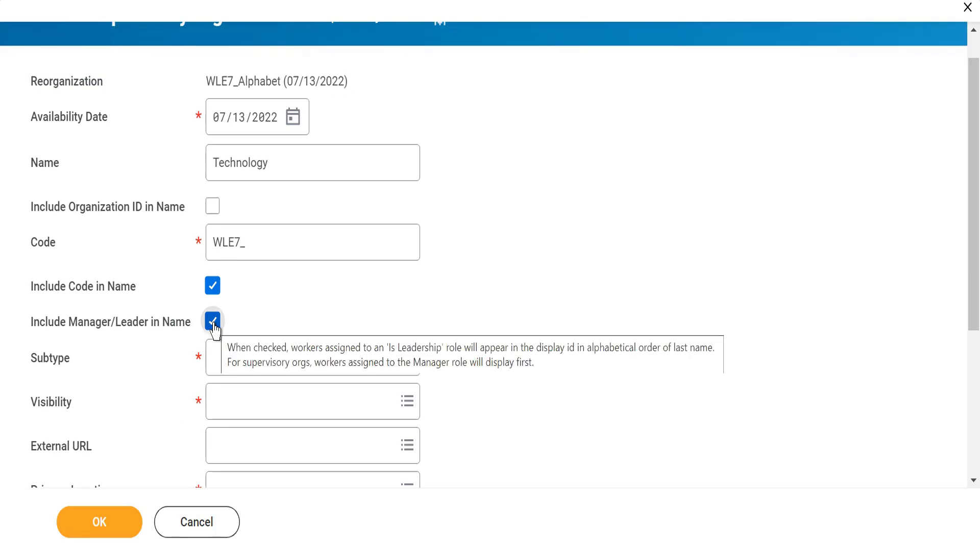
click(218, 365)
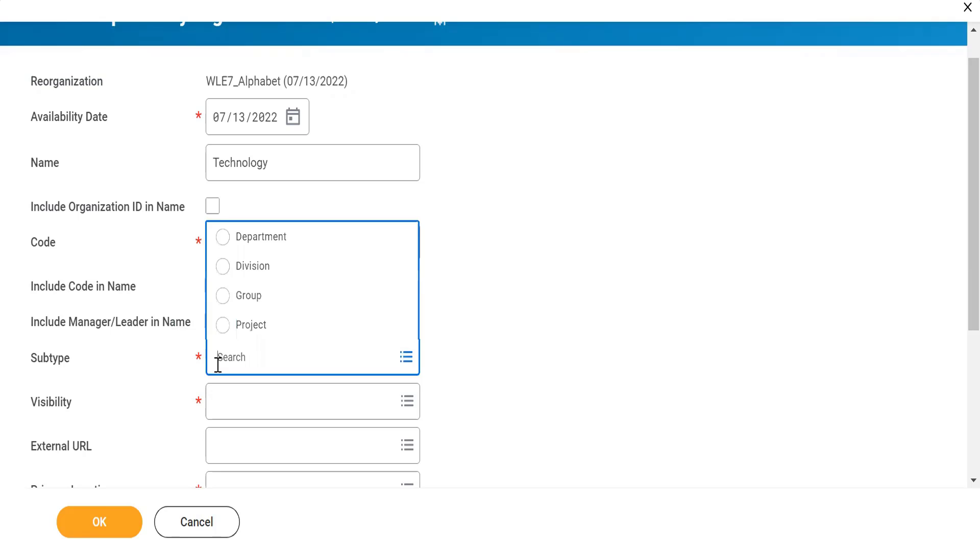
click(217, 240)
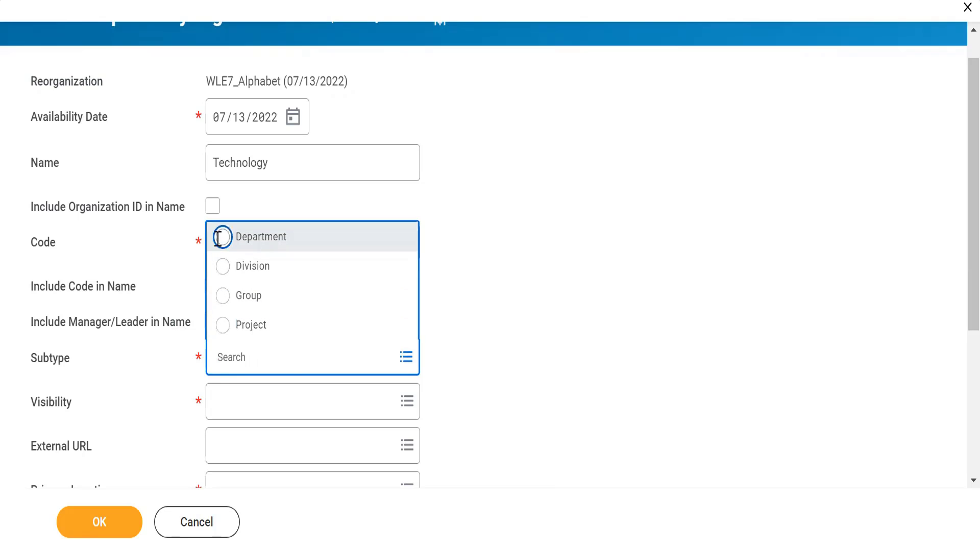
- Set the organization's visibility to Everyone and its primary location to WLE7_Mumbai
scroll(456, 295, down, 4)
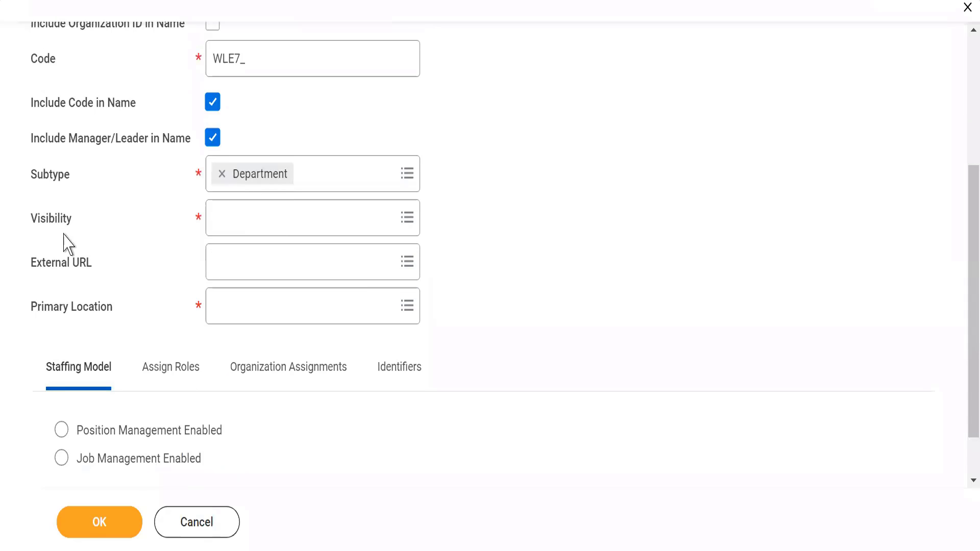
click(225, 221)
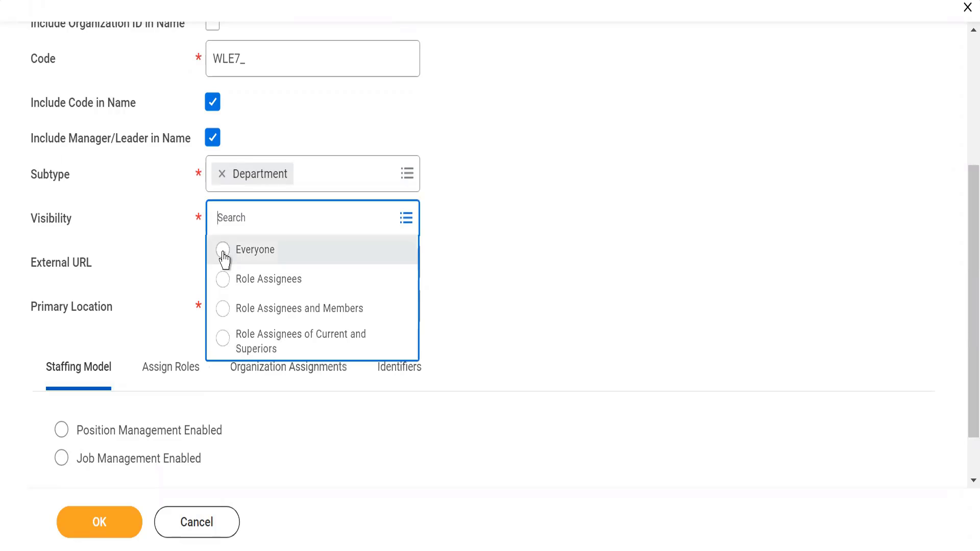
click(223, 250)
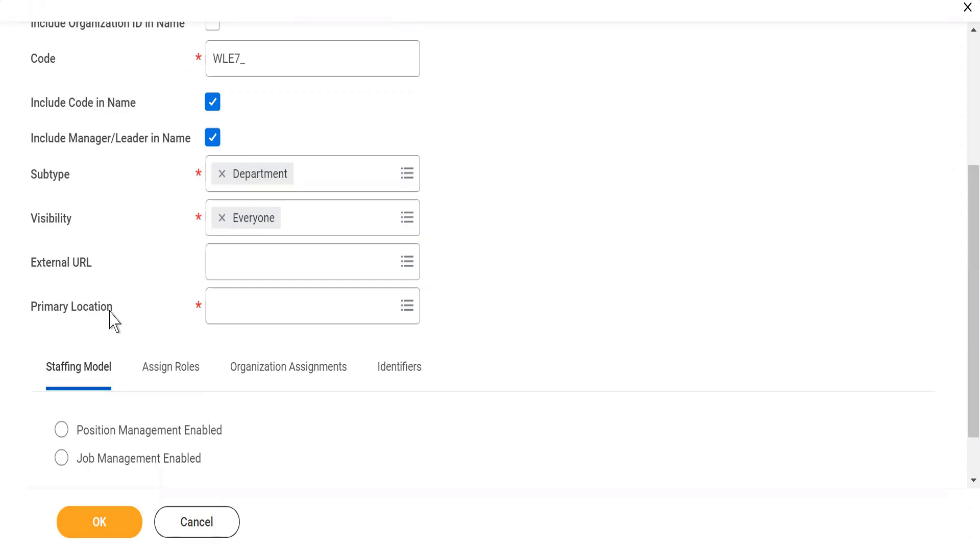
click(250, 313)
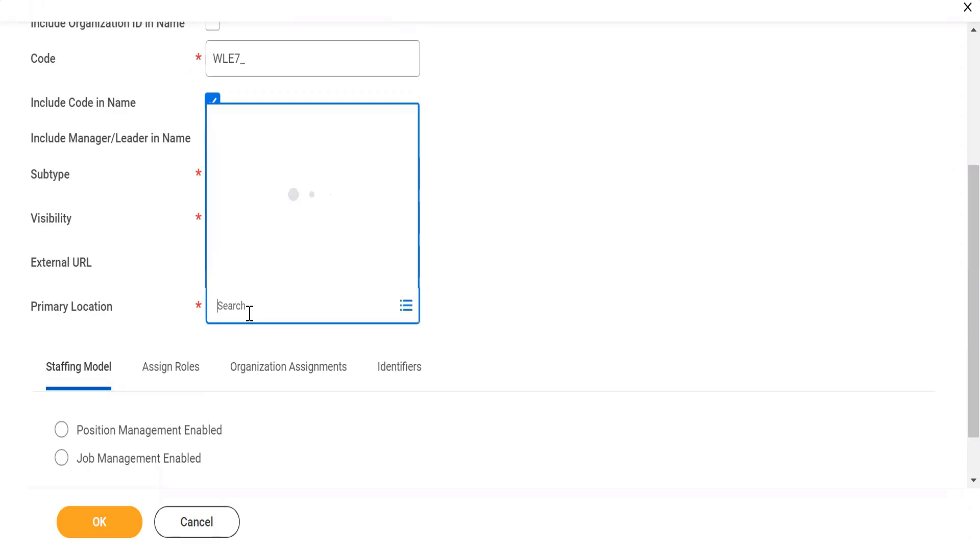
text(WLE)
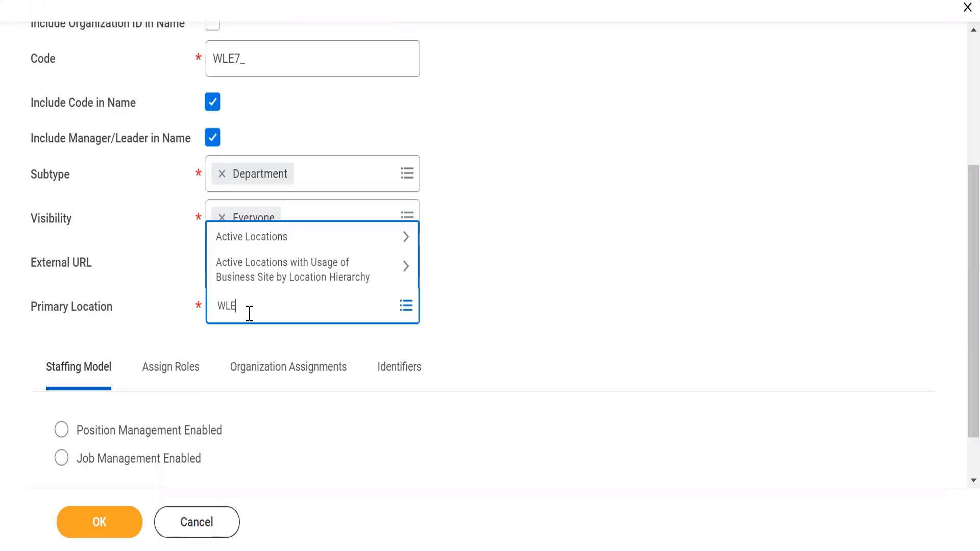
text(7_)
key(Return)
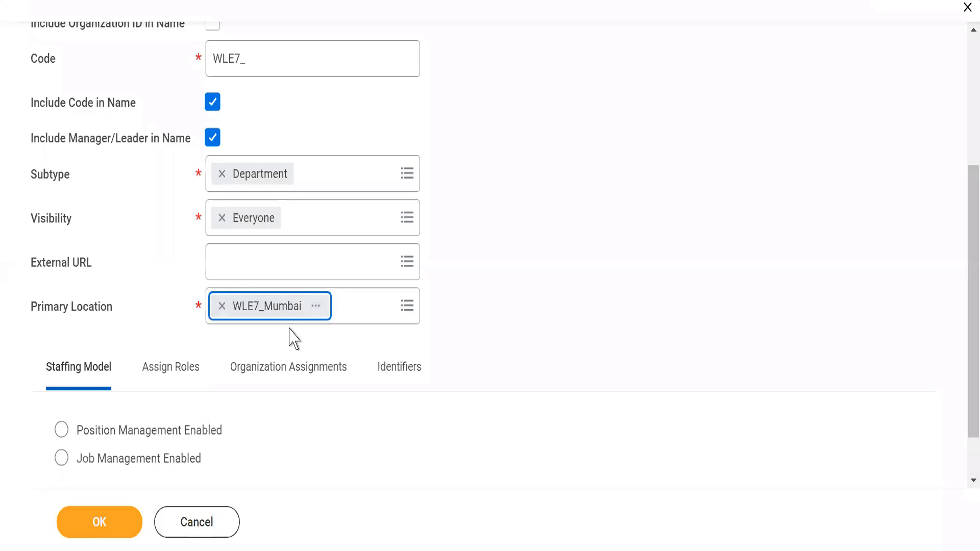
click(531, 288)
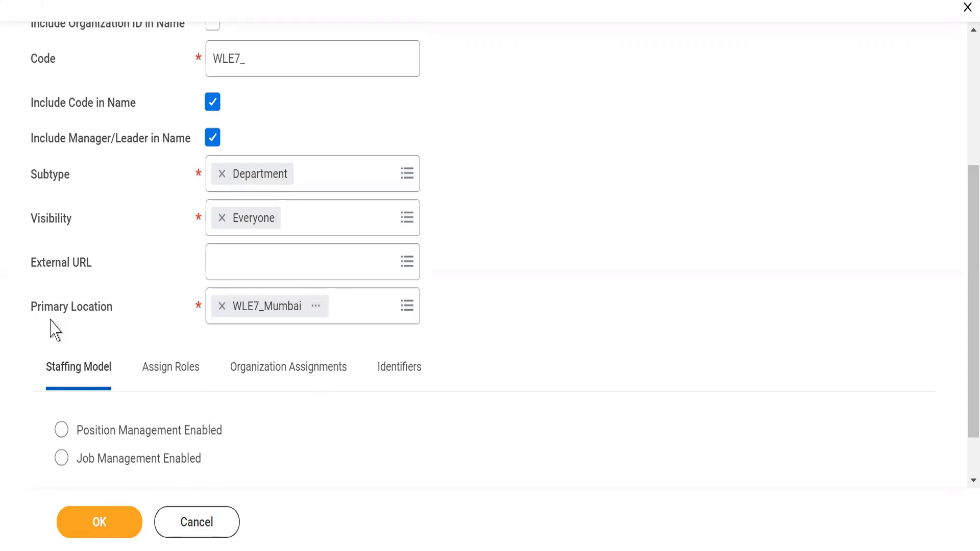
- Choose Position Management Enabled as the staffing model and review the organization's role assignments
click(61, 432)
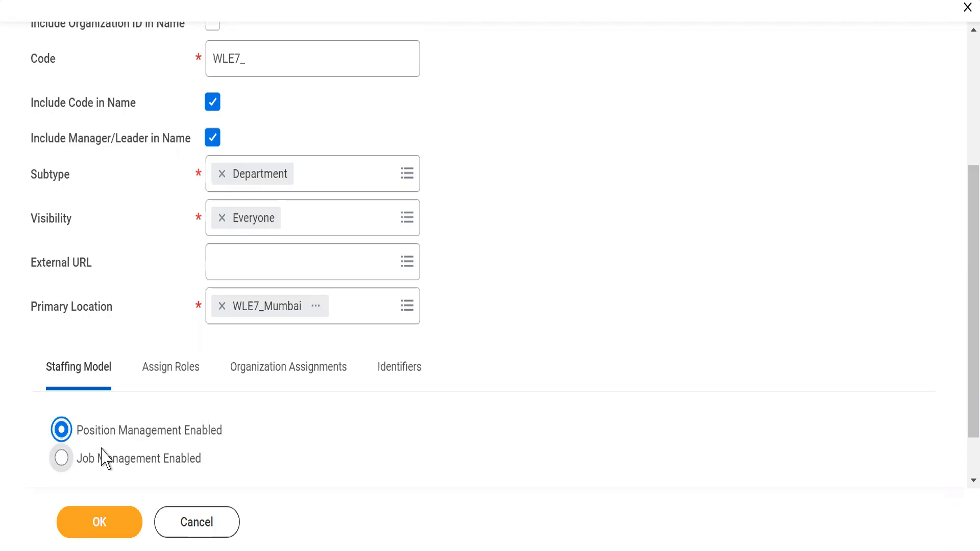
click(158, 371)
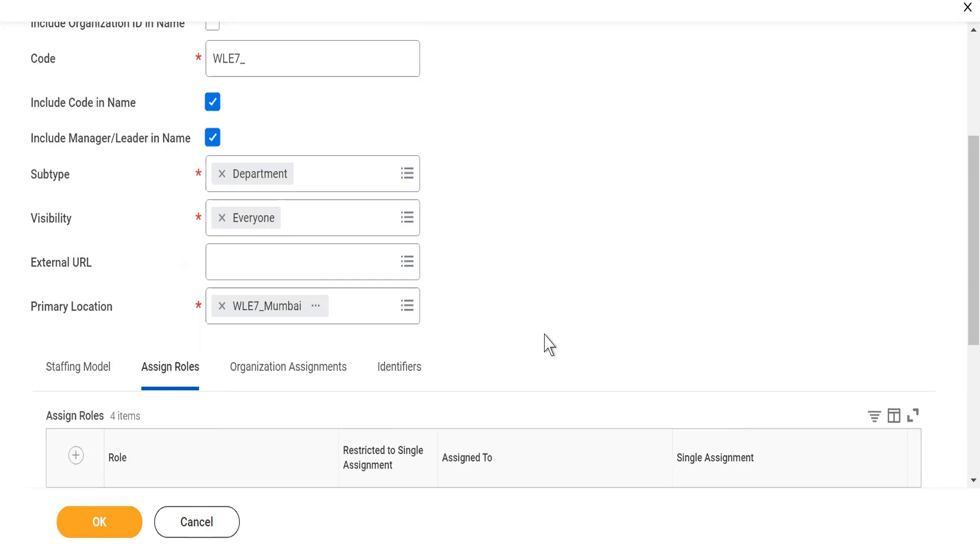
scroll(550, 344, down, 3)
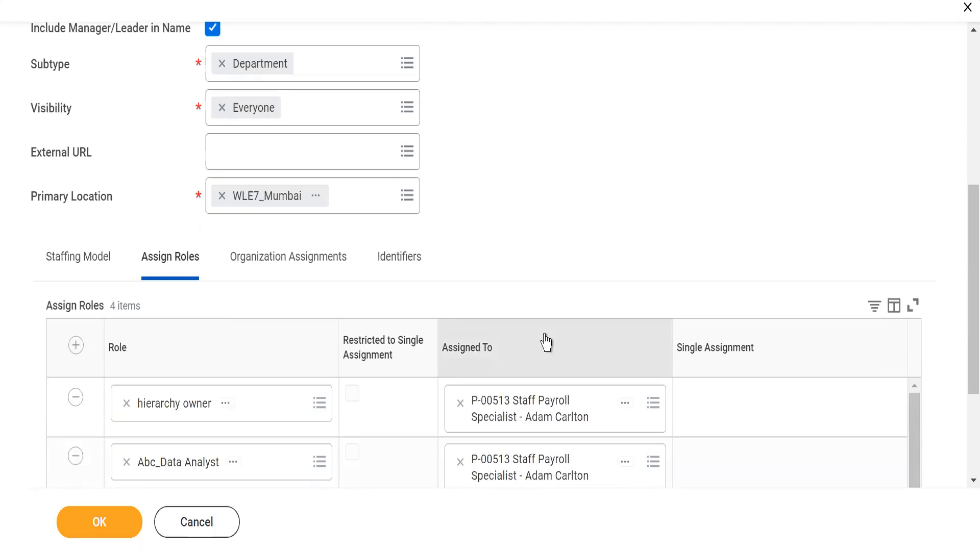
- In the organization assignments, add WLE7_ Alphabet inc Public Ltd. as the allowed organization for Company
click(247, 271)
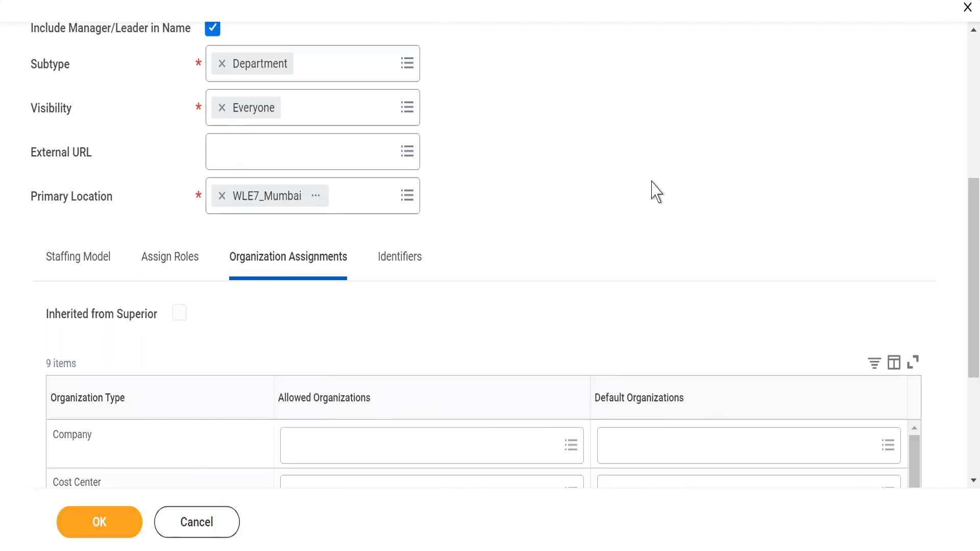
scroll(963, 286, down, 5)
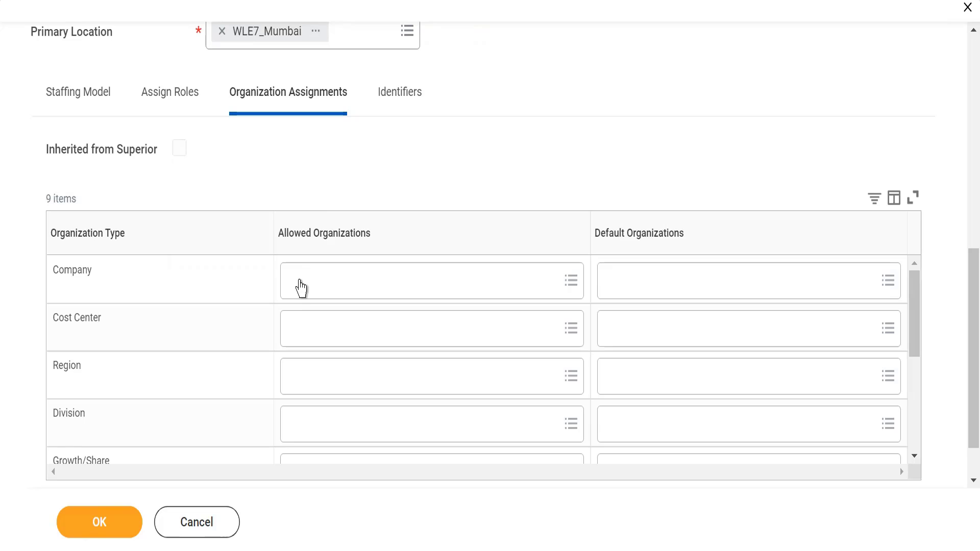
click(301, 288)
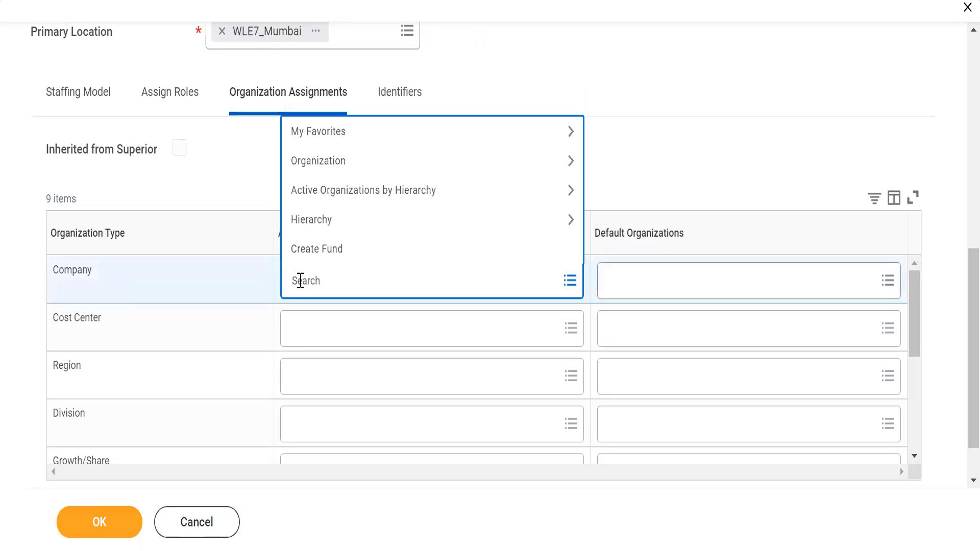
text(WLE7_)
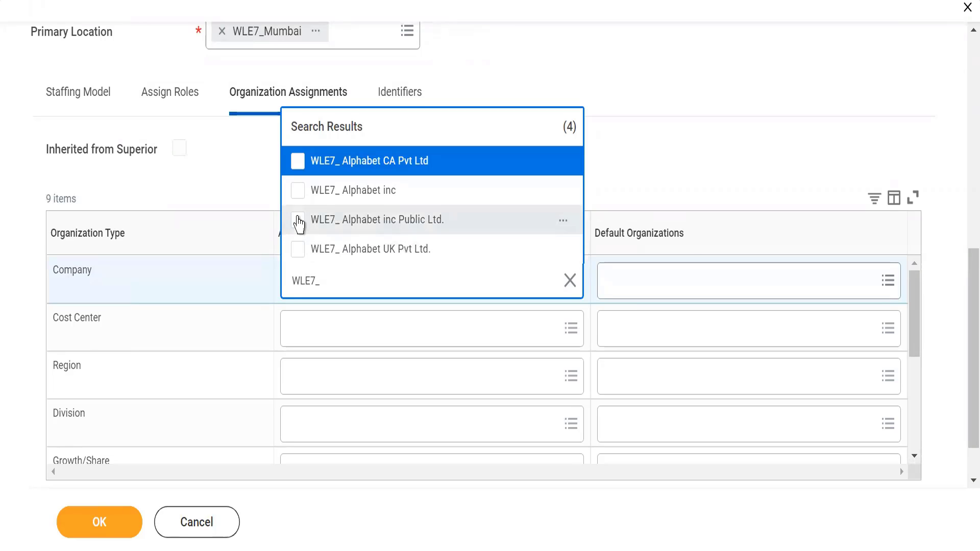
click(299, 222)
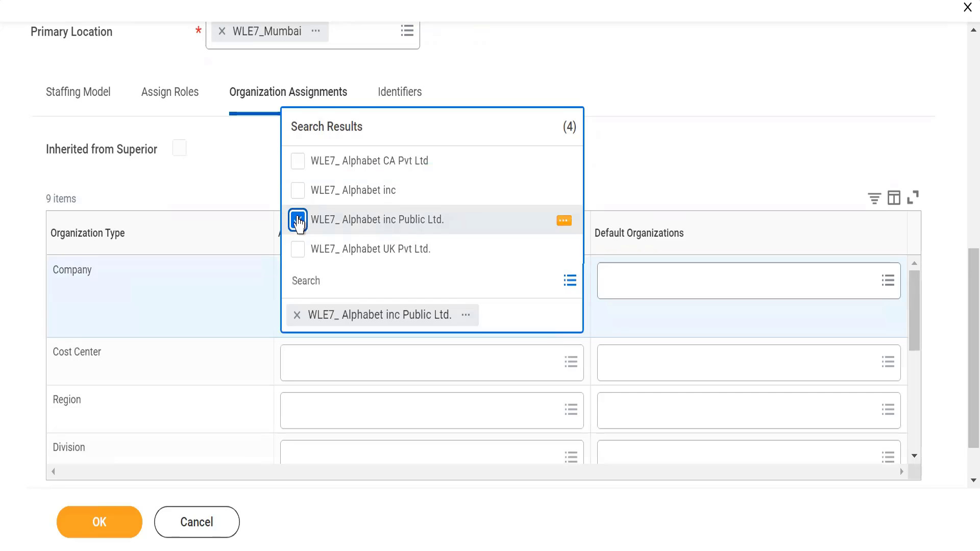
click(299, 220)
click(300, 224)
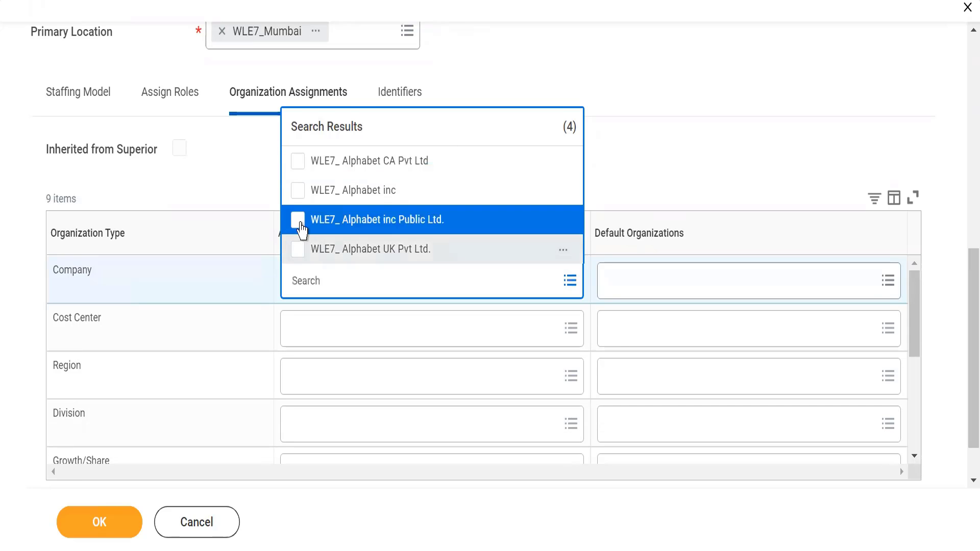
click(301, 226)
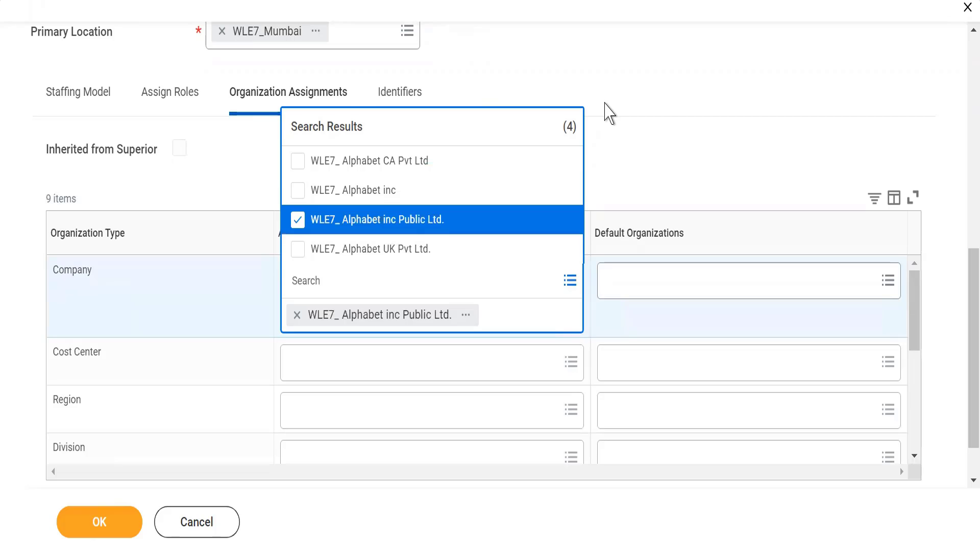
click(608, 113)
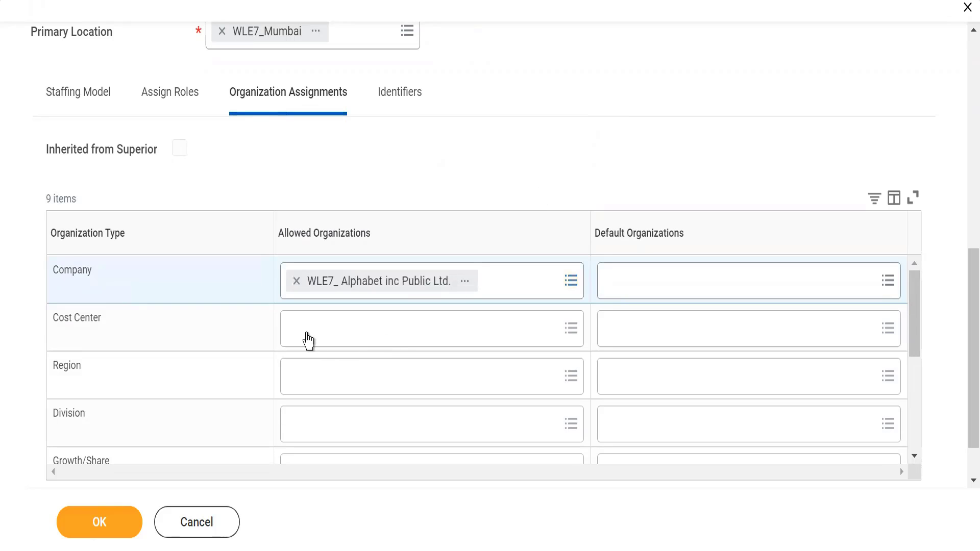
- Add WLE7_ Technology as the allowed organization for Cost Center
click(308, 339)
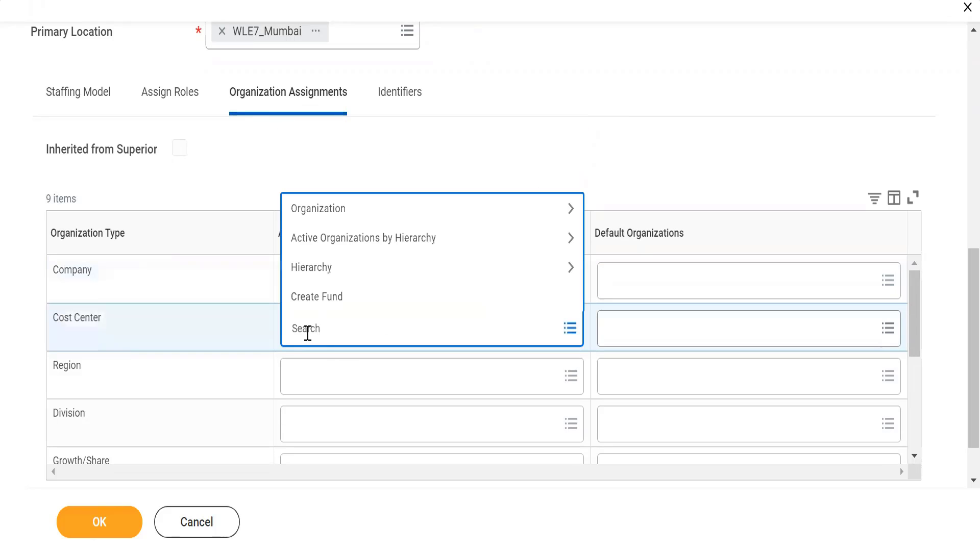
text(WLE7_)
key(Return)
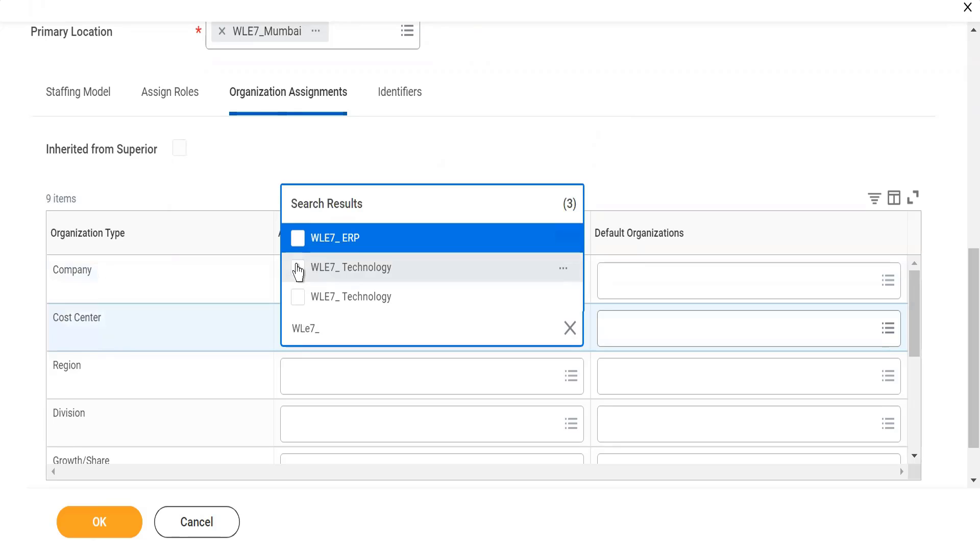
click(298, 270)
key(Escape)
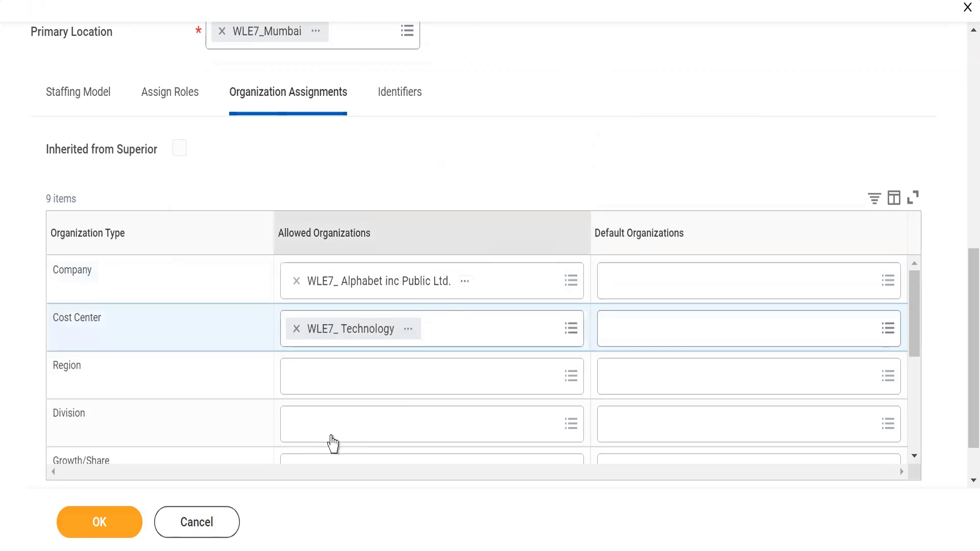
- Add WLE7_ APAC as the allowed organization for Region and submit the new supervisory organization
click(299, 384)
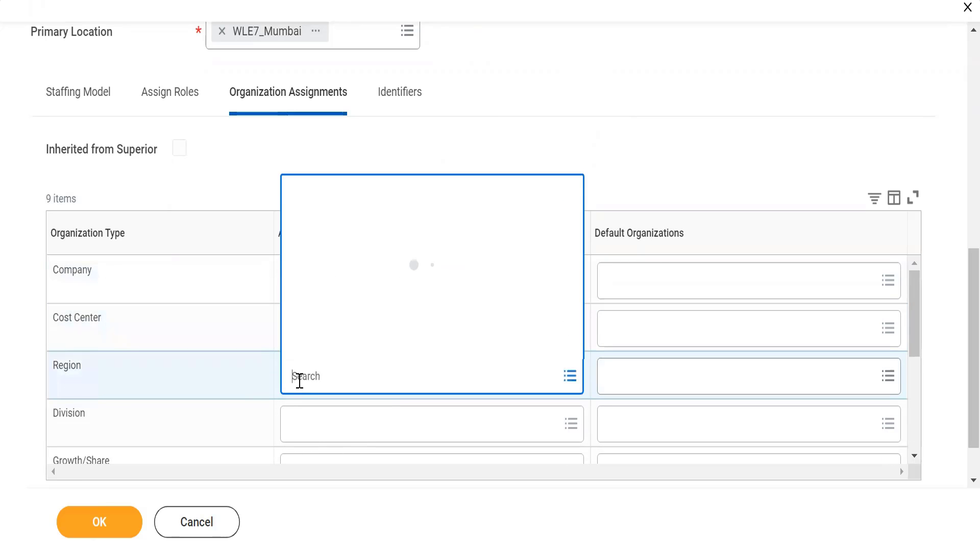
text(WLE7_)
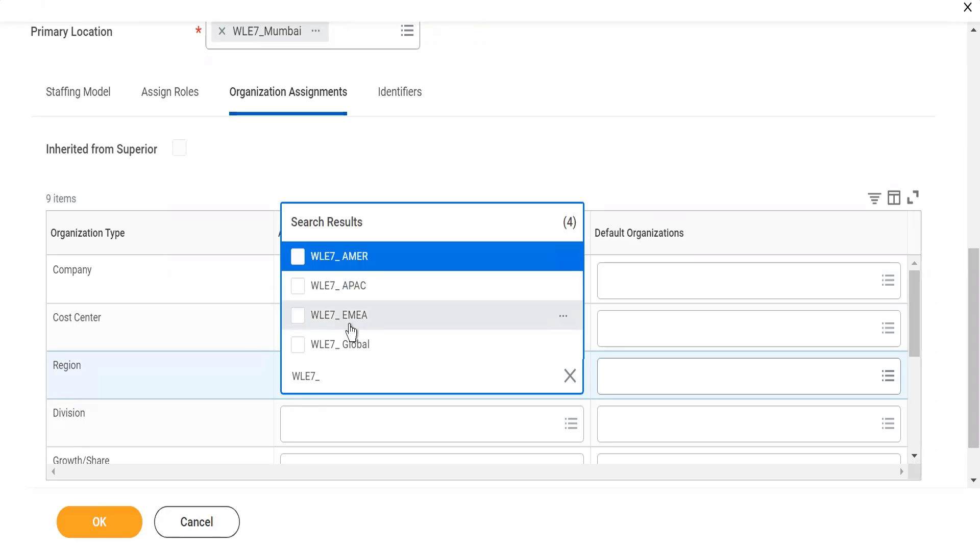
click(302, 290)
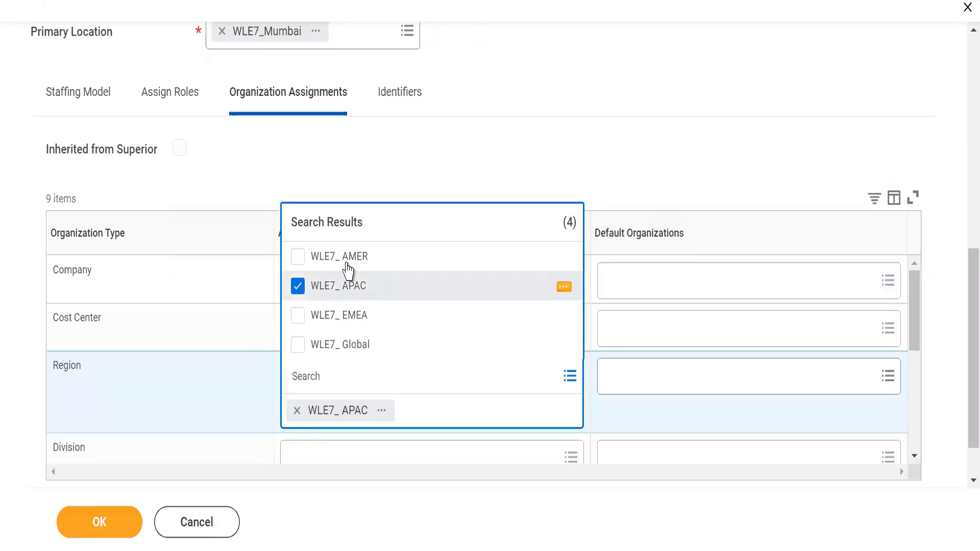
click(548, 128)
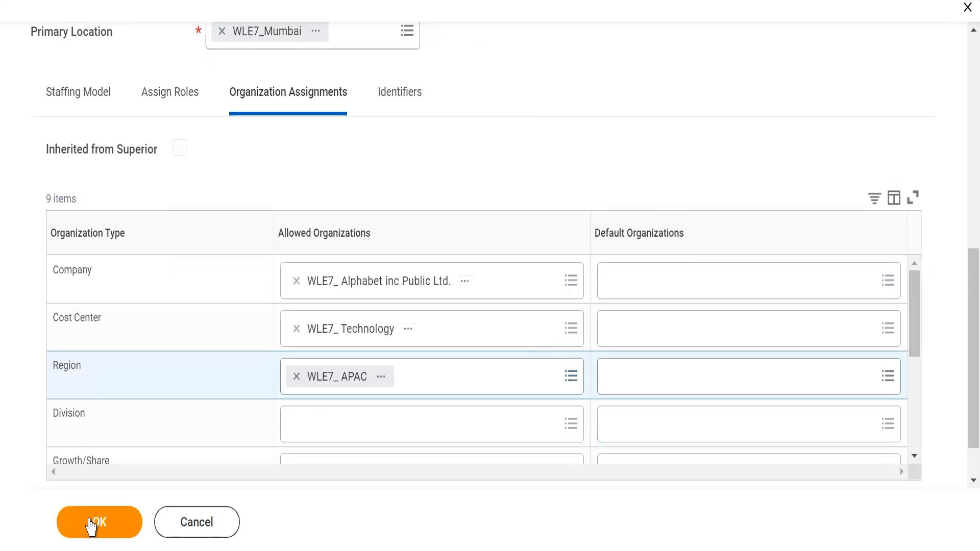
click(92, 526)
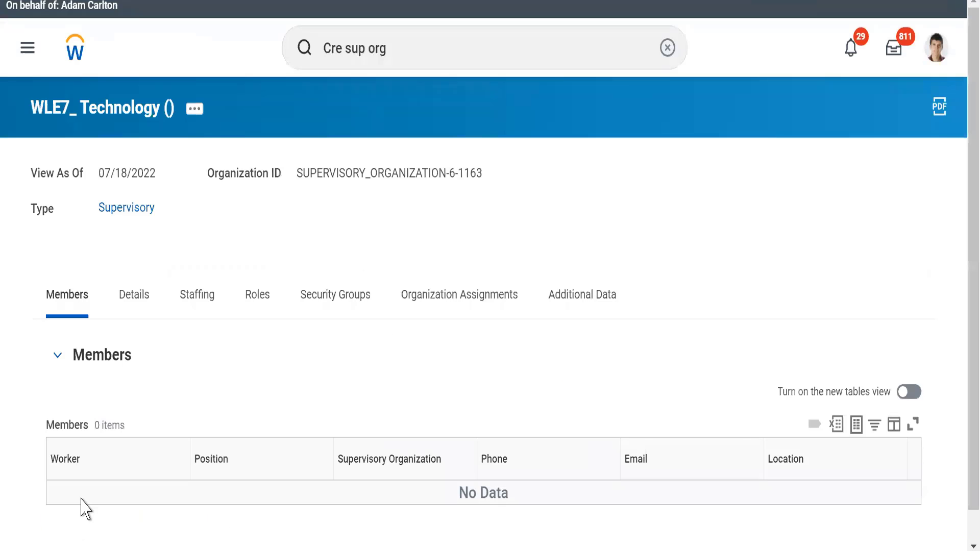
- Review the created organization's ID and its details, including availability date, subtype, code, visibility and primary location
triple_click(240, 252)
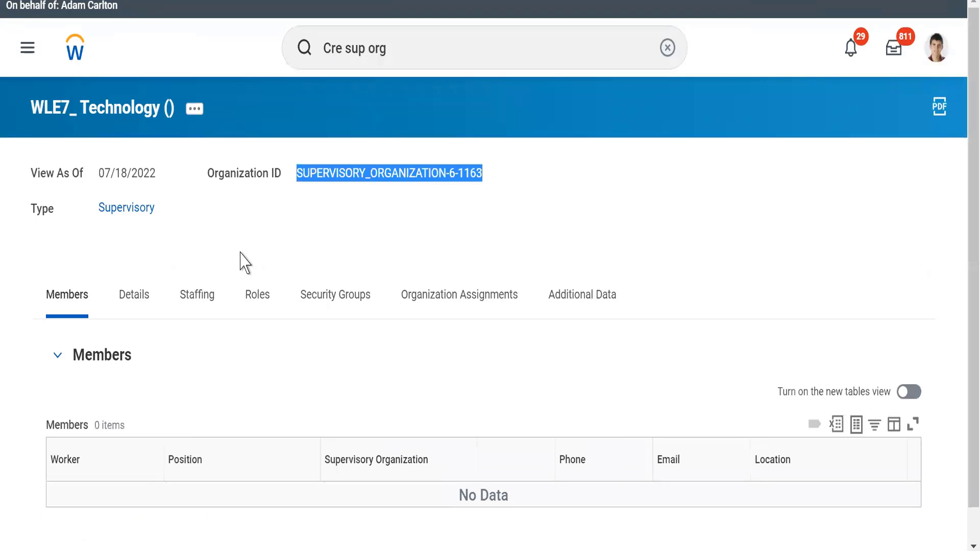
click(298, 190)
drag(297, 174, 519, 177)
click(192, 245)
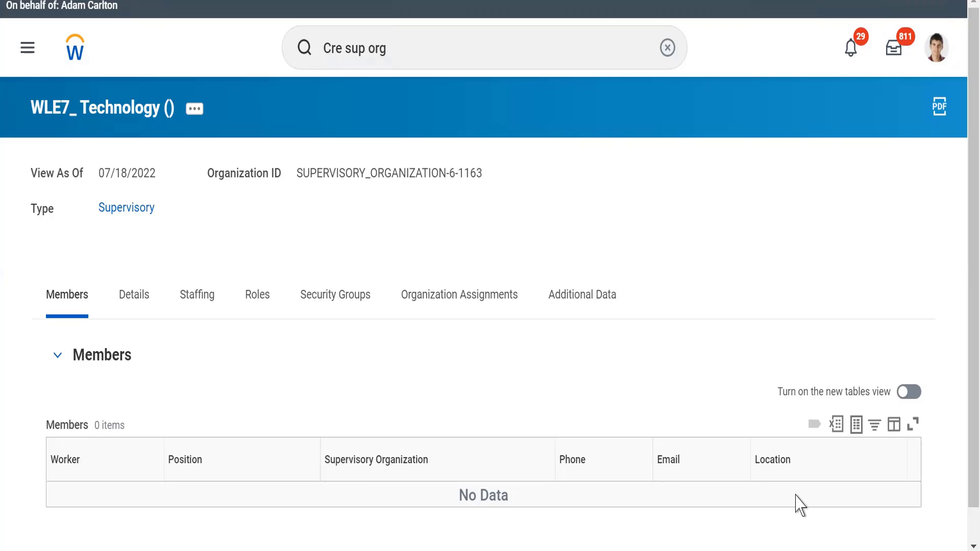
click(123, 309)
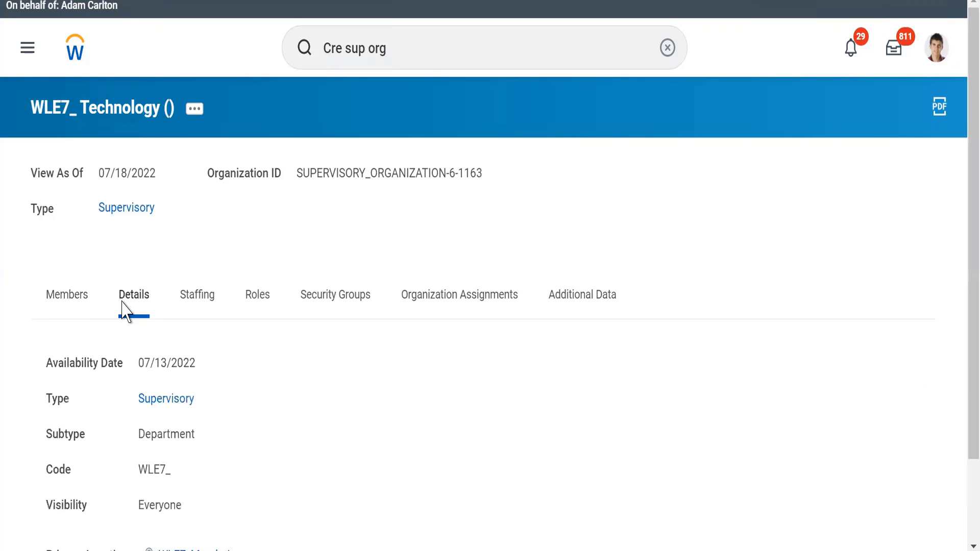
scroll(127, 312, down, 1)
scroll(125, 311, down, 1)
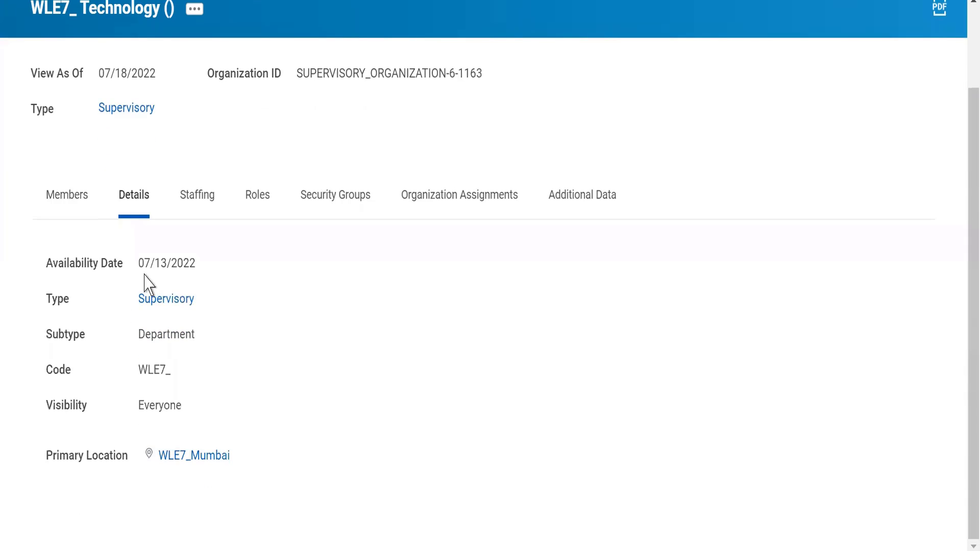
drag(141, 263, 226, 261)
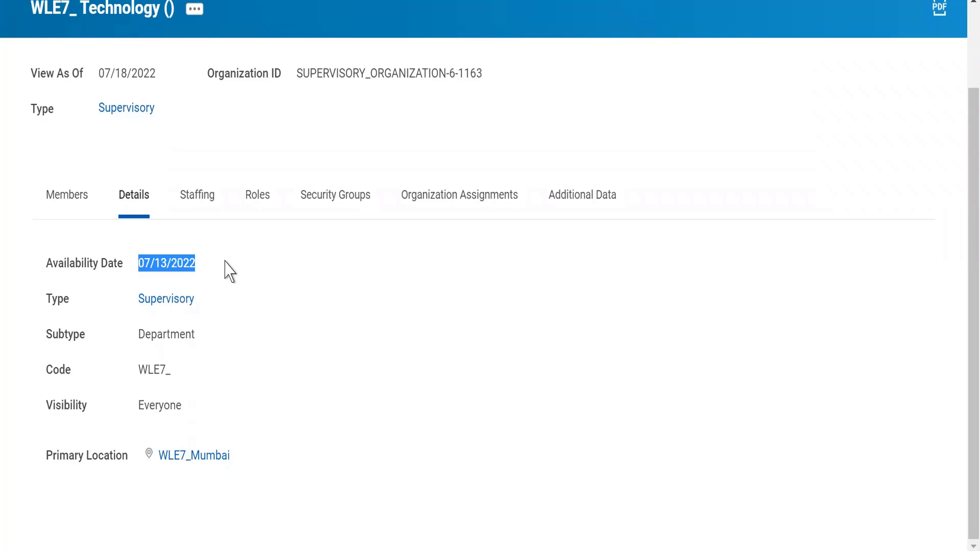
mouse_move(175, 264)
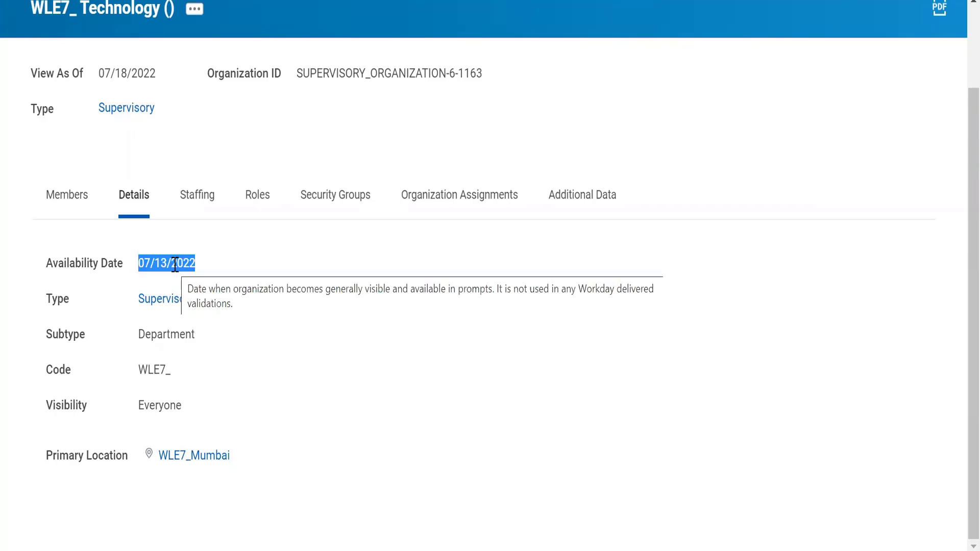
triple_click(174, 264)
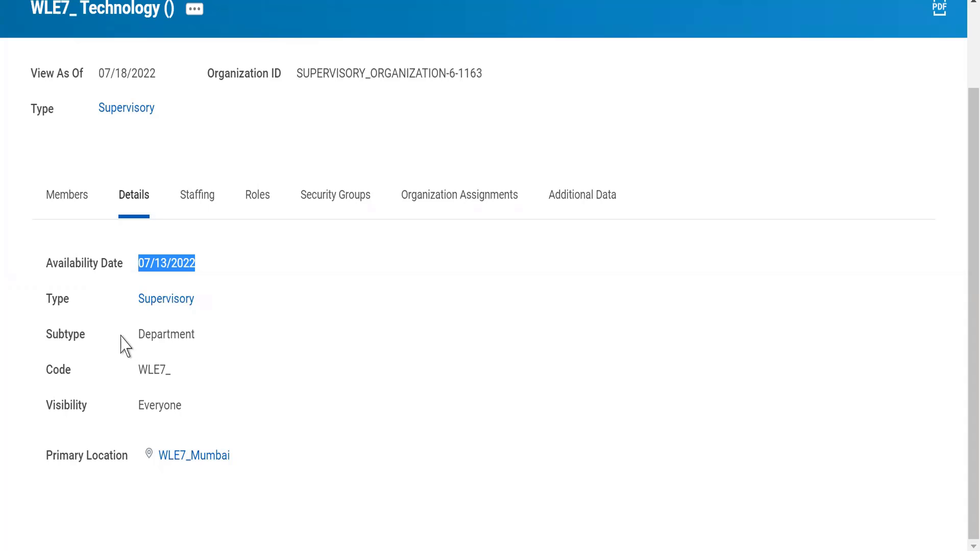
drag(136, 336, 197, 340)
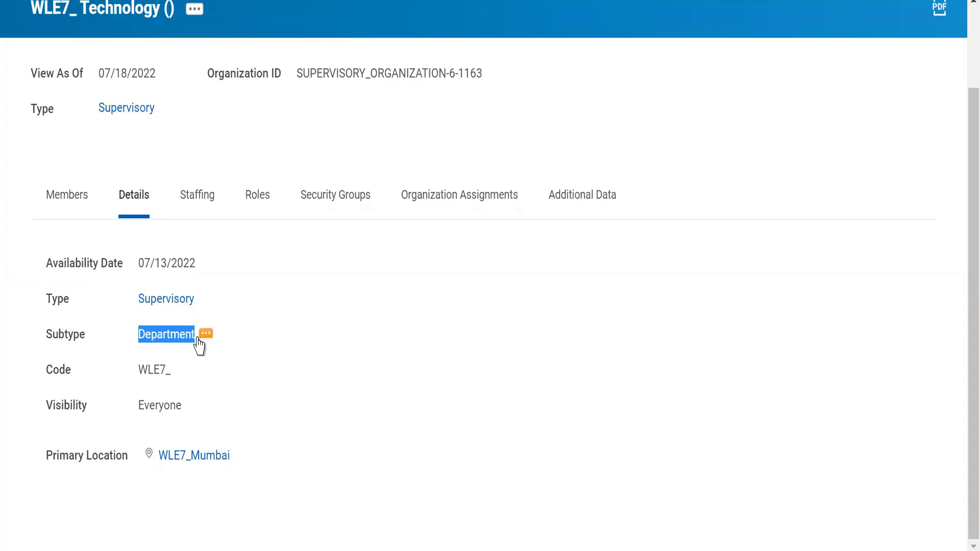
click(175, 380)
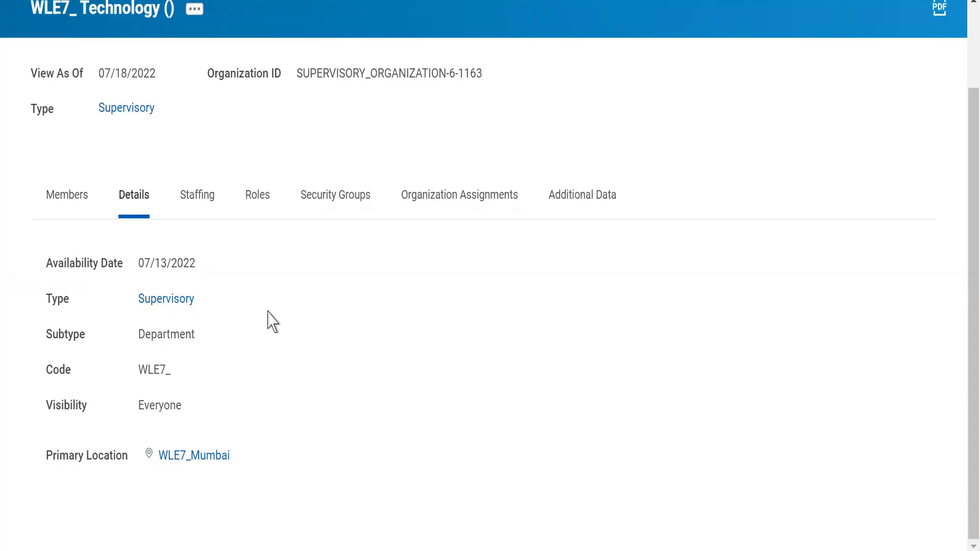
- Review the WLE7_ Technology organization's staffing model, roles, security groups and organization assignments
click(202, 194)
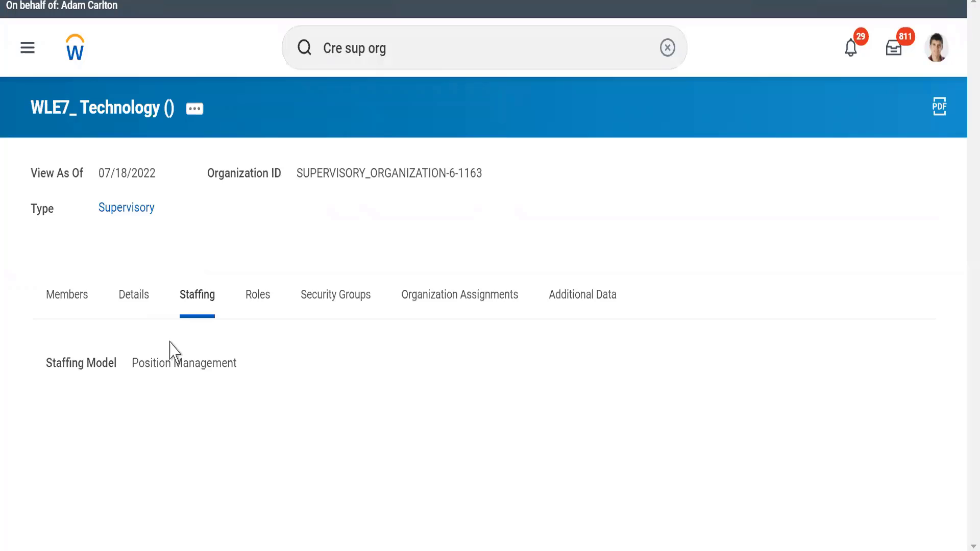
click(257, 292)
click(329, 309)
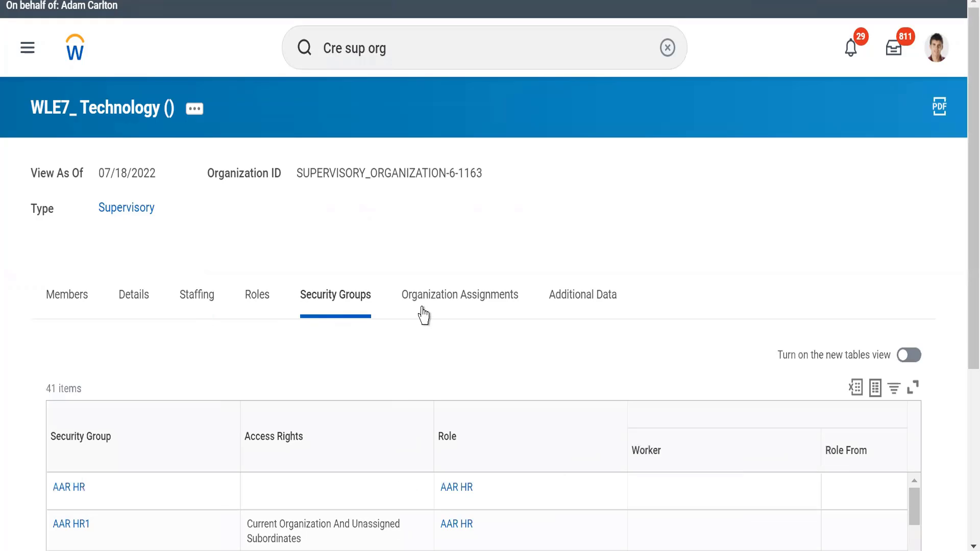
click(439, 308)
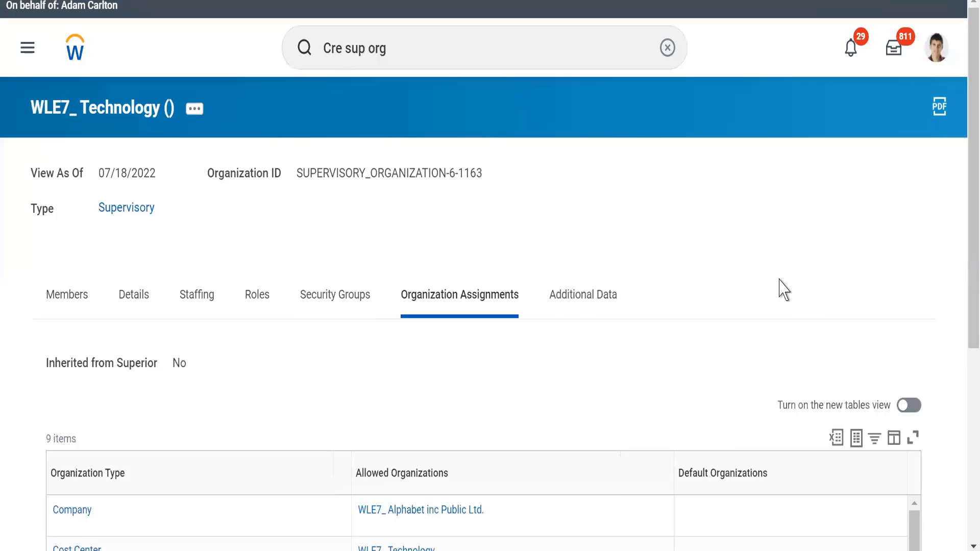
scroll(784, 290, down, 4)
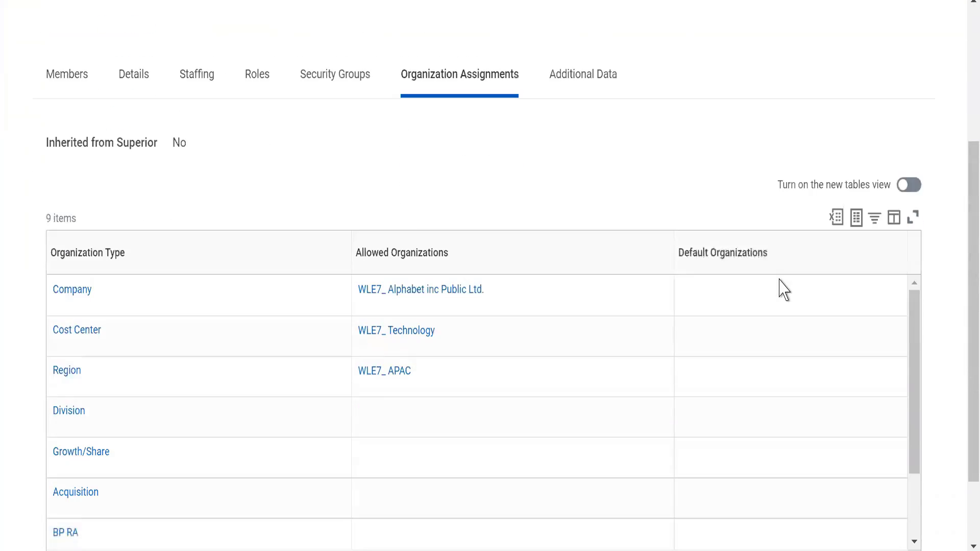
scroll(784, 290, down, 1)
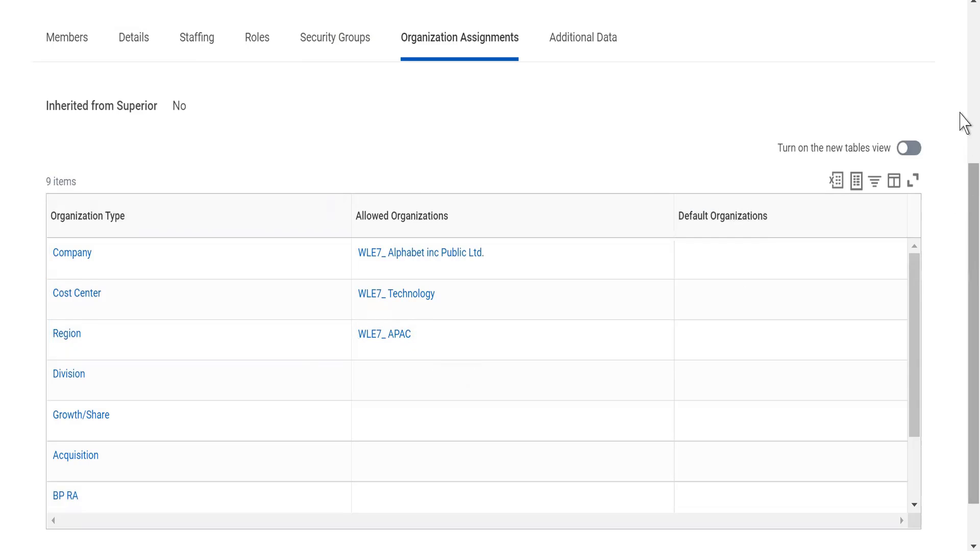
scroll(964, 37, up, 5)
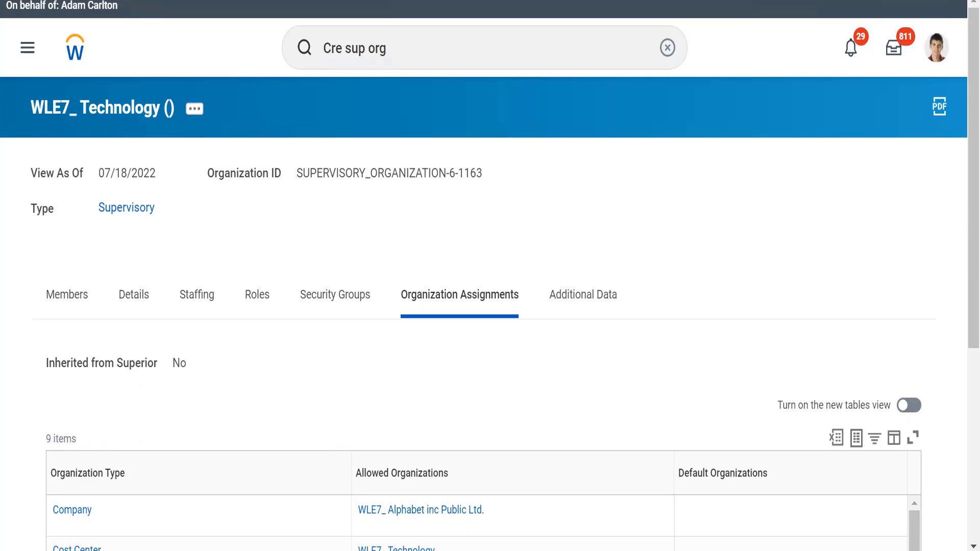
- Switch to the WD Class1 notes in Notepad and find the section on creating cost centres
key(alt+Tab)
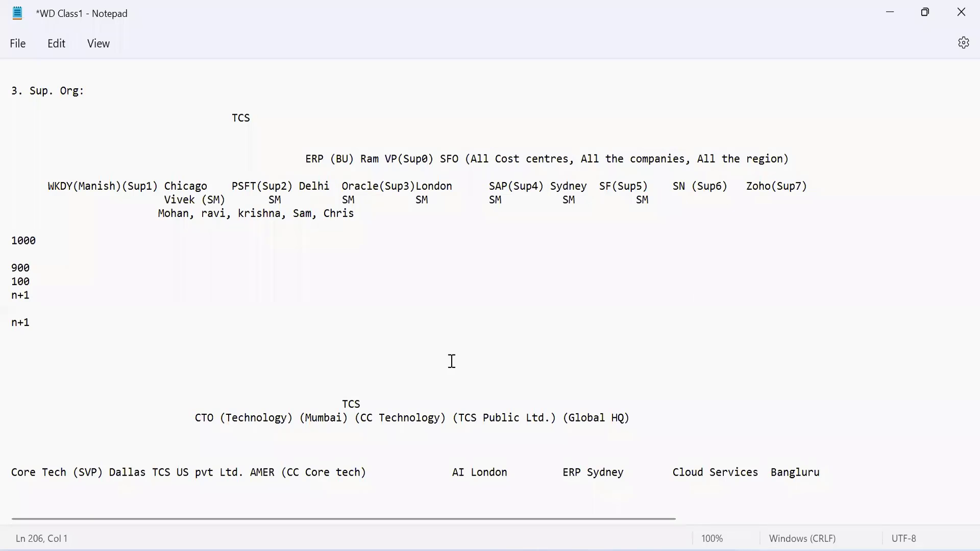
key(Down)
key(Down)
key(Down)
key(Down)
key(Down)
key(Down)
key(Down)
key(Down)
key(Down)
key(Down)
key(Down)
key(Down)
key(Down)
key(Down)
key(Down)
key(Down)
key(Down)
key(Down)
key(Down)
key(Down)
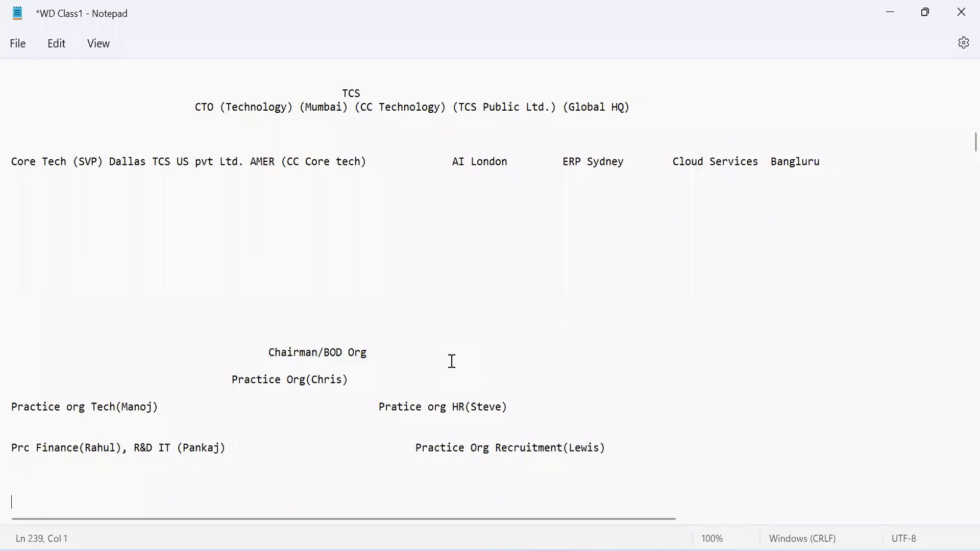
key(Up)
key(Up)
key(Up)
key(Up)
key(Up)
key(Up)
key(Up)
key(Up)
key(Up)
key(Up)
key(Up)
key(Up)
key(Up)
key(Up)
key(Up)
key(Up)
key(Up)
key(Up)
key(Up)
key(Up)
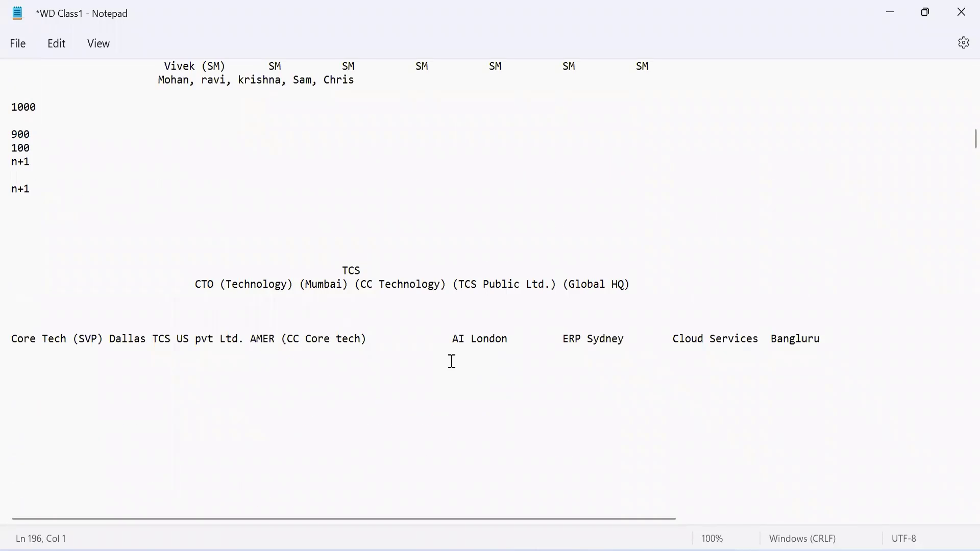
key(Up)
key(Up)
key(Up)
key(Up)
key(Up)
key(Up)
key(Up)
key(Up)
key(Up)
key(Up)
key(Up)
key(Up)
key(Up)
key(Up)
key(Up)
key(Up)
key(Up)
key(Up)
key(Up)
key(Up)
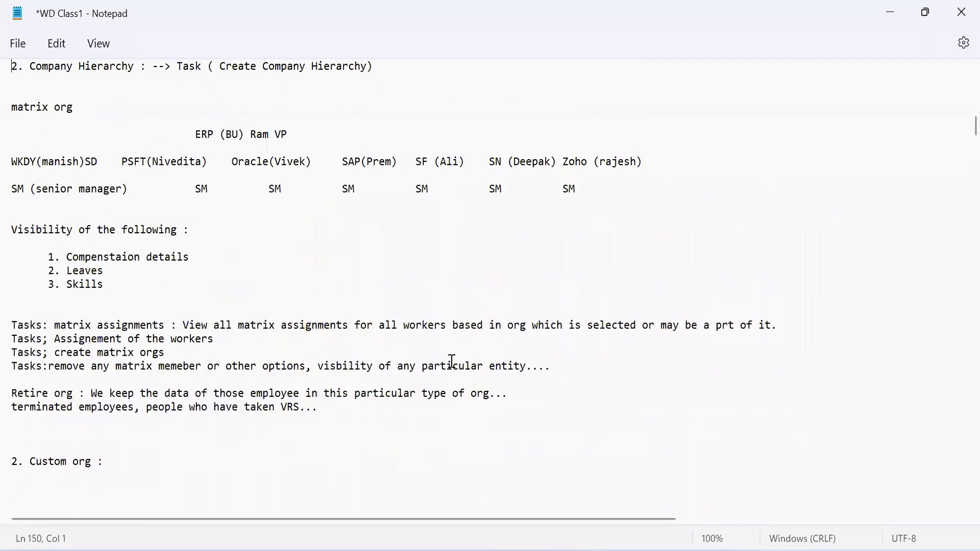
key(Up)
key(Up)
key(Up)
key(Up)
key(Up)
key(Up)
key(Up)
key(Up)
key(Up)
key(Up)
key(Up)
key(Up)
key(Up)
key(Up)
key(Up)
key(Up)
key(Up)
key(Up)
key(Up)
key(Up)
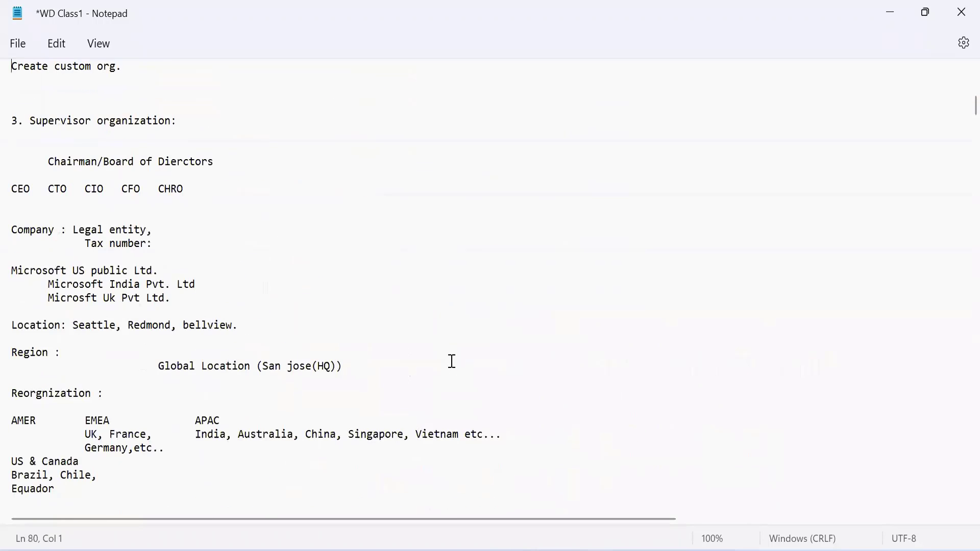
key(Up)
key(Up)
key(Up)
key(Up)
key(Up)
key(Up)
key(Up)
key(Up)
key(Up)
key(Up)
key(Up)
key(Up)
key(Up)
key(Up)
key(Up)
key(Up)
key(Up)
key(Up)
key(Up)
key(Up)
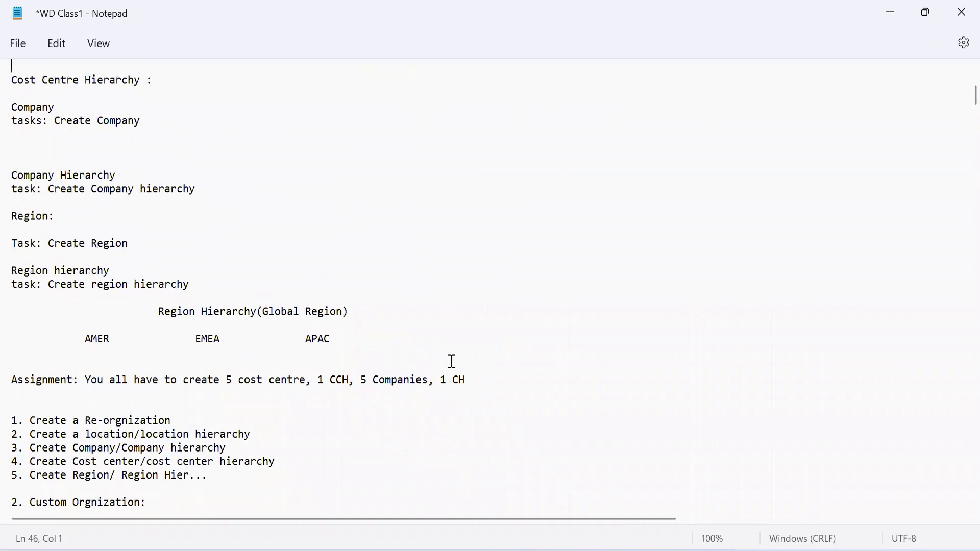
key(Up)
key(Up)
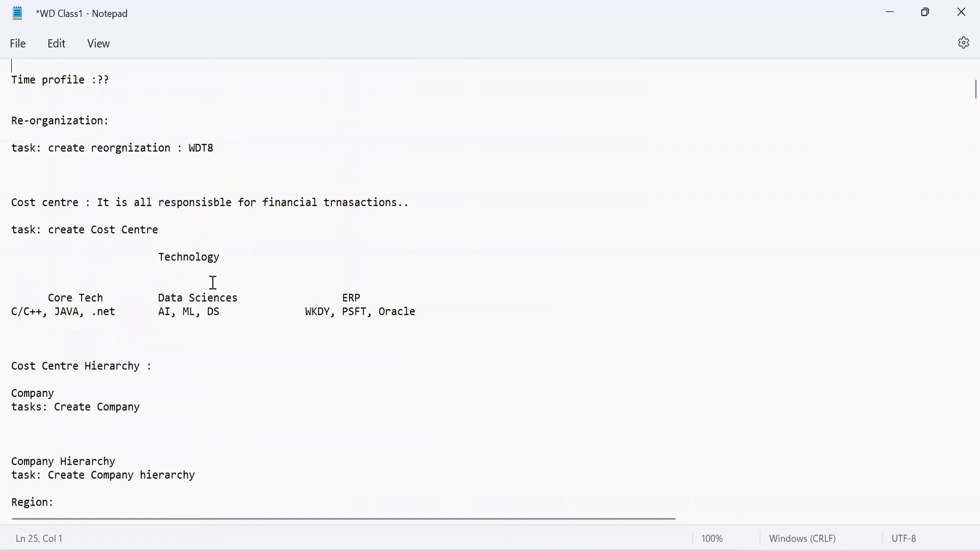
- Examine the cost centre structure in the notes: Technology with Core Tech, Data Sciences and ERP beneath it
triple_click(162, 256)
double_click(165, 260)
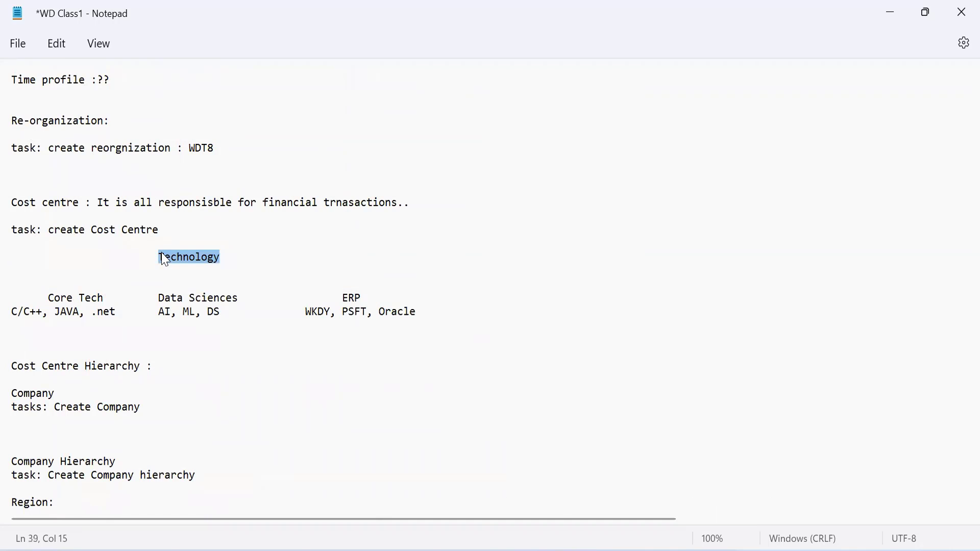
click(46, 299)
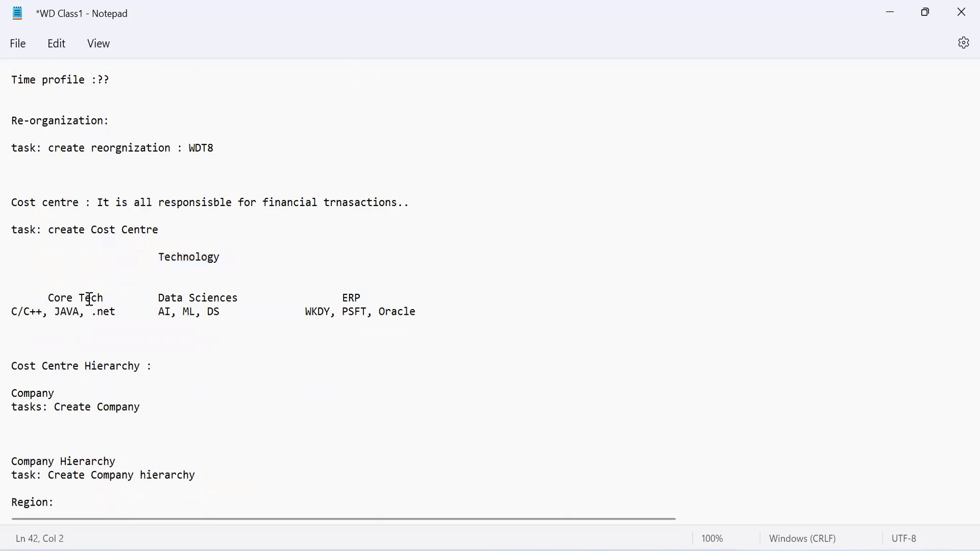
drag(90, 299, 238, 299)
click(342, 297)
shift+click(369, 296)
click(87, 294)
click(155, 307)
click(338, 297)
double_click(339, 297)
double_click(182, 257)
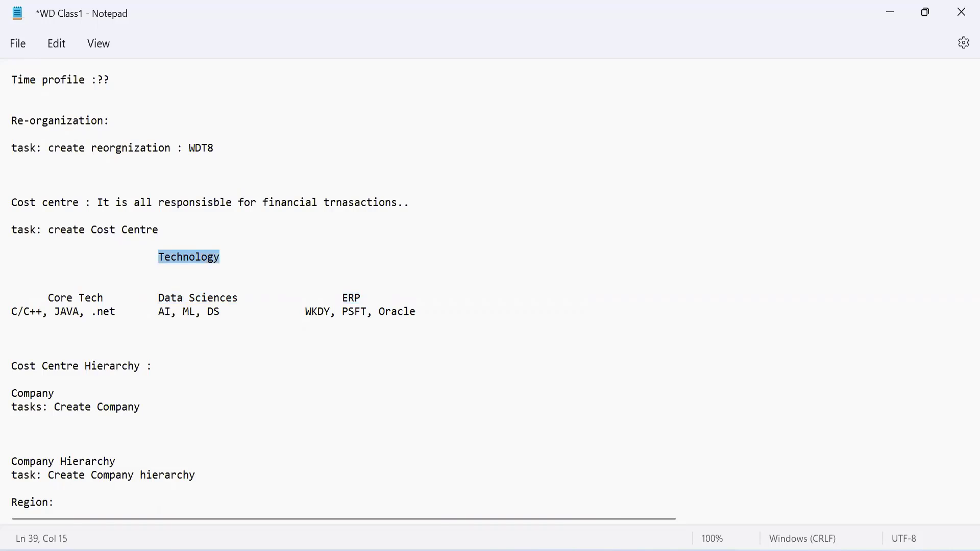
- Switch back to Workday and start creating a subordinate of the WLE7_ Technology organization with effective date 07/19/2022
click(659, 550)
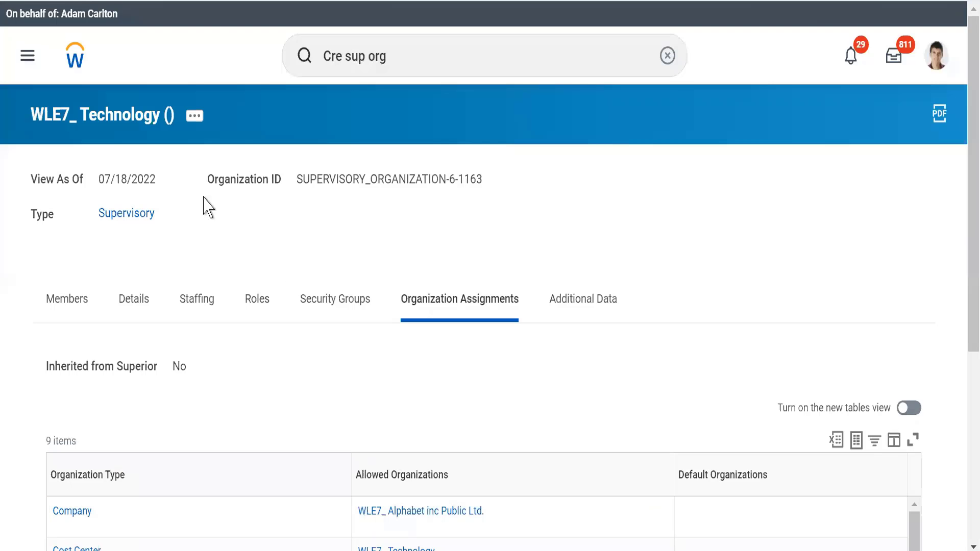
click(192, 119)
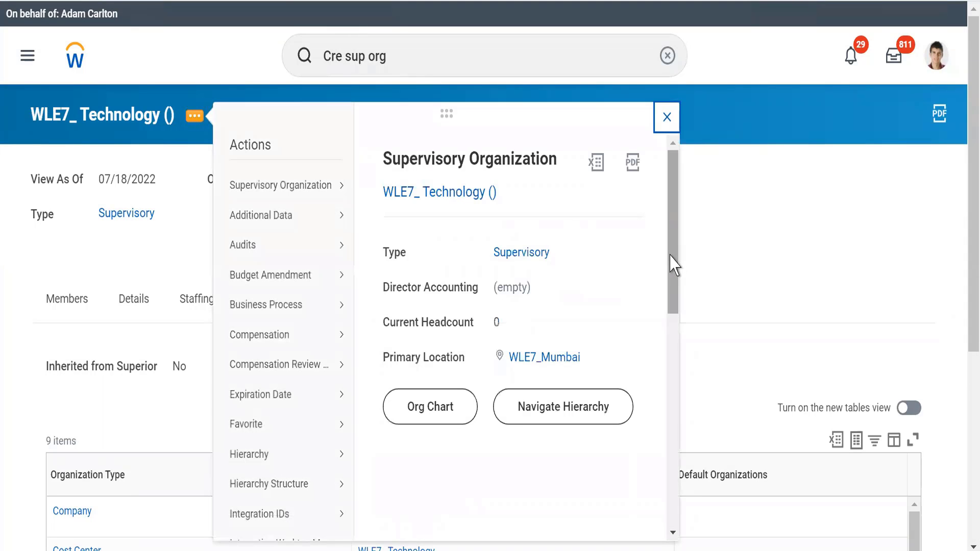
drag(674, 263, 672, 455)
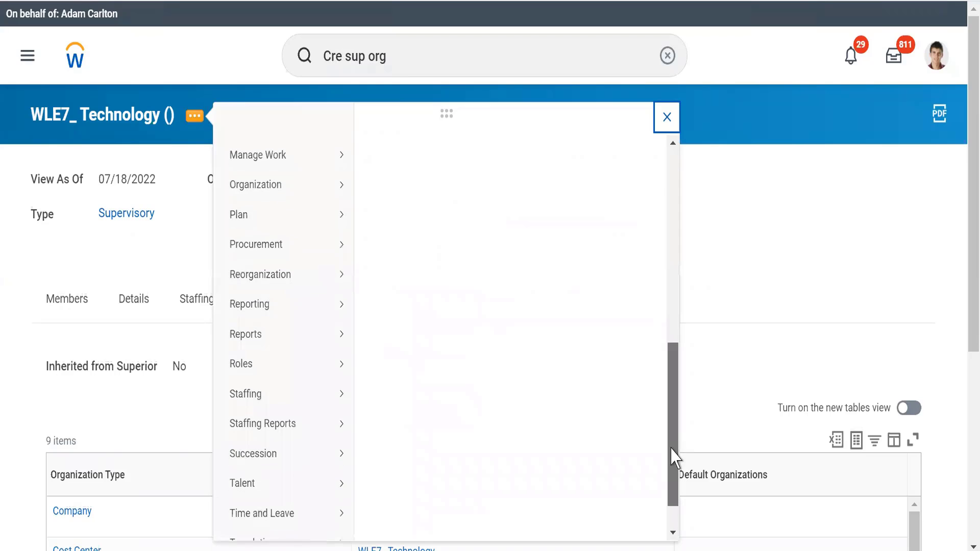
mouse_move(293, 276)
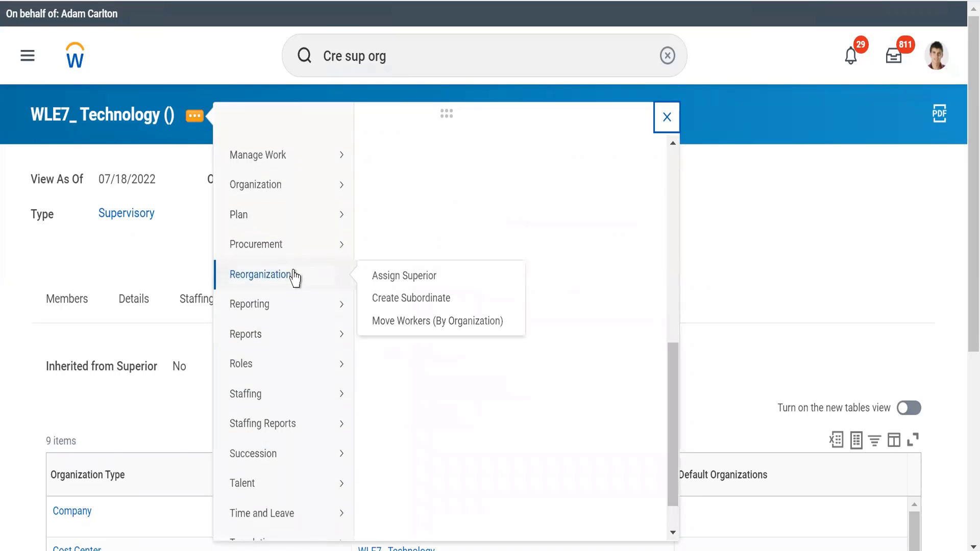
click(408, 299)
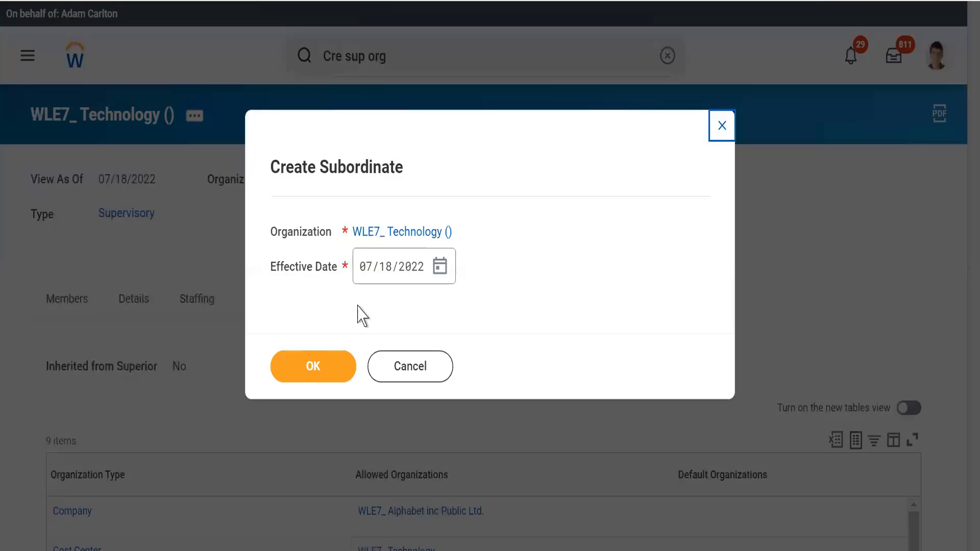
click(442, 274)
click(441, 272)
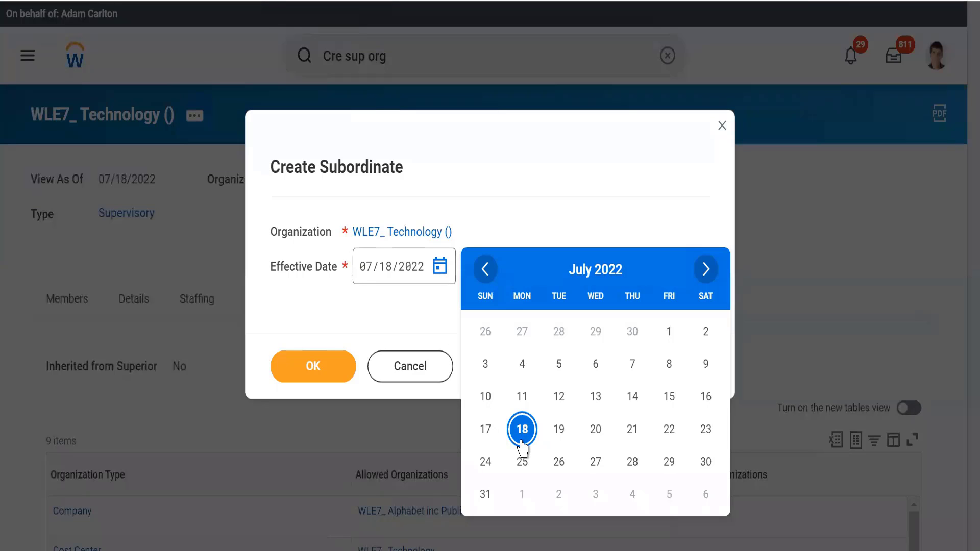
click(560, 438)
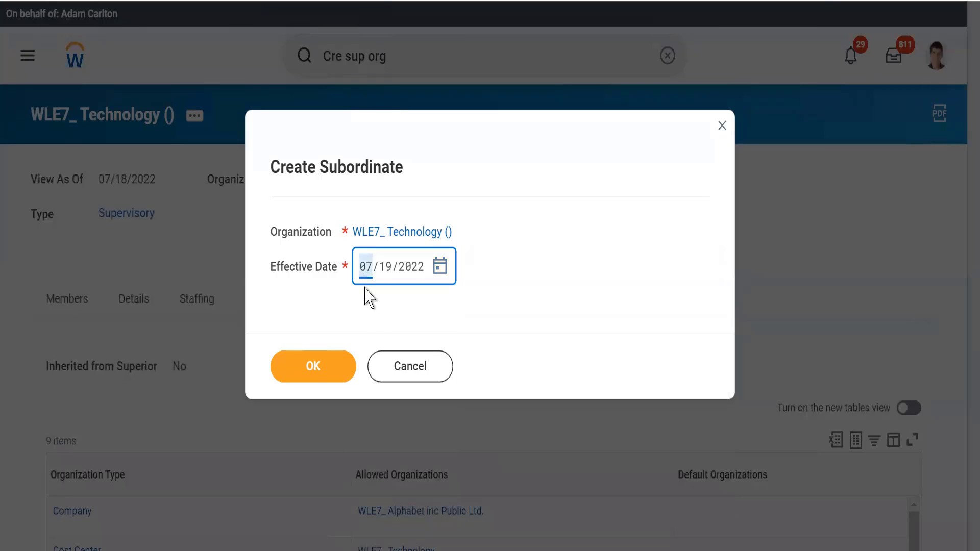
click(307, 368)
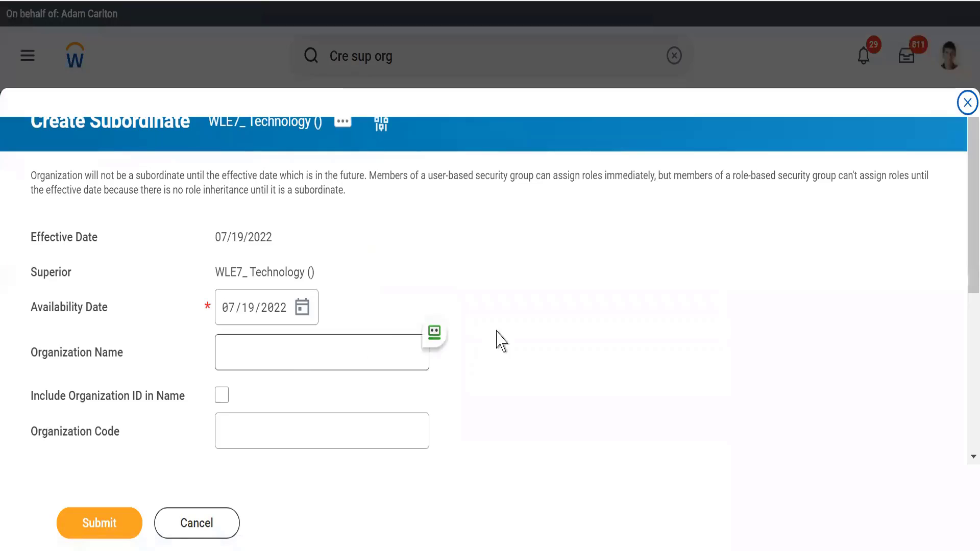
- Read the notice on the Create Subordinate form about future effective dates and role assignment
click(262, 352)
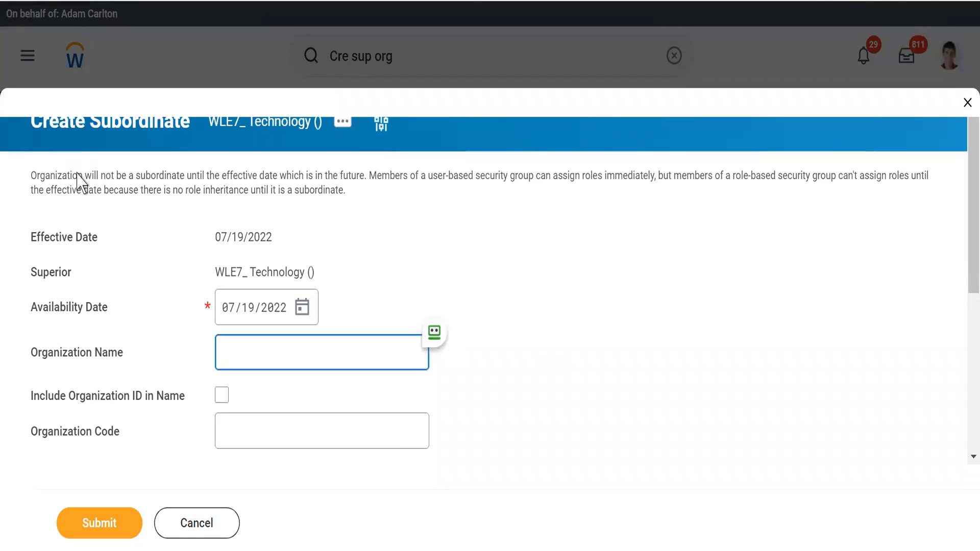
click(173, 167)
drag(173, 167, 350, 195)
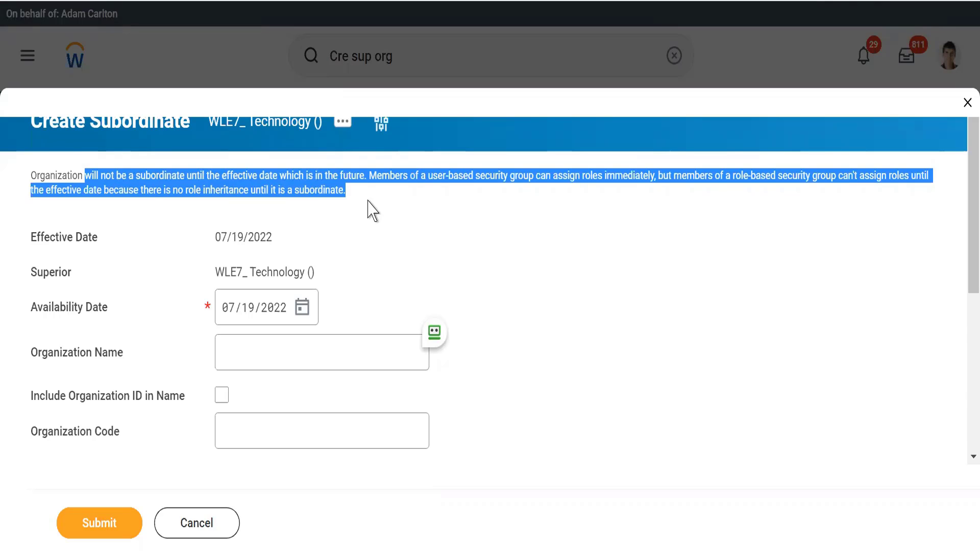
click(364, 308)
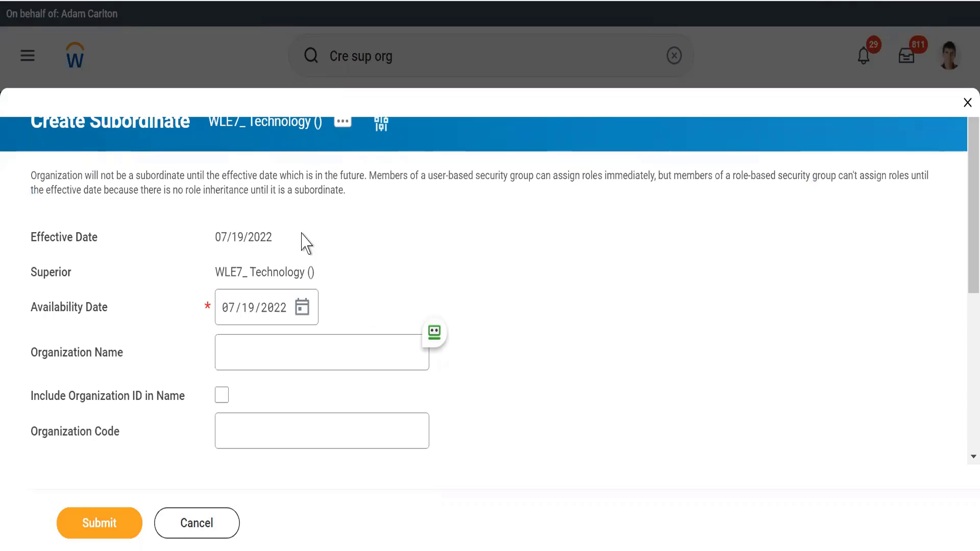
triple_click(343, 179)
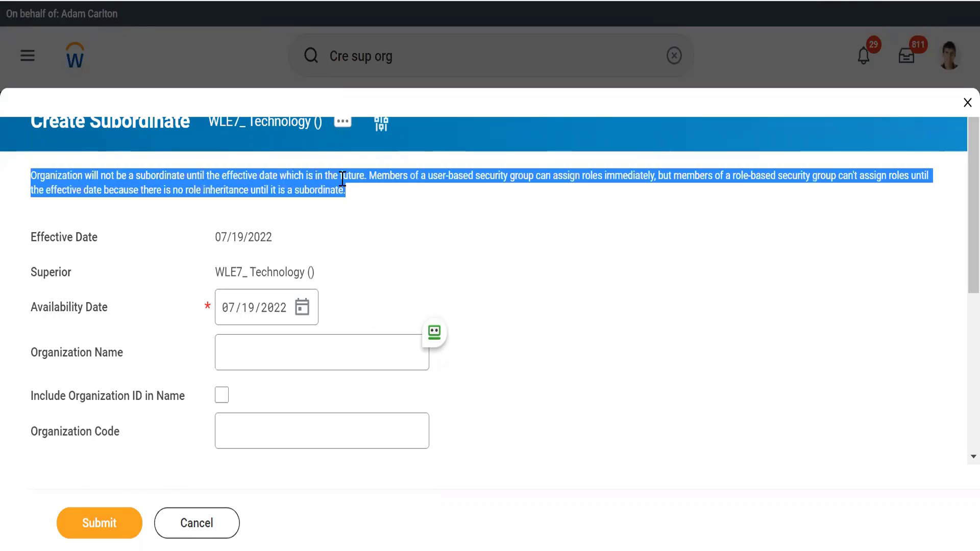
- Set the subordinate's availability date to 07/18/2022 and its organization name to ERP
click(302, 309)
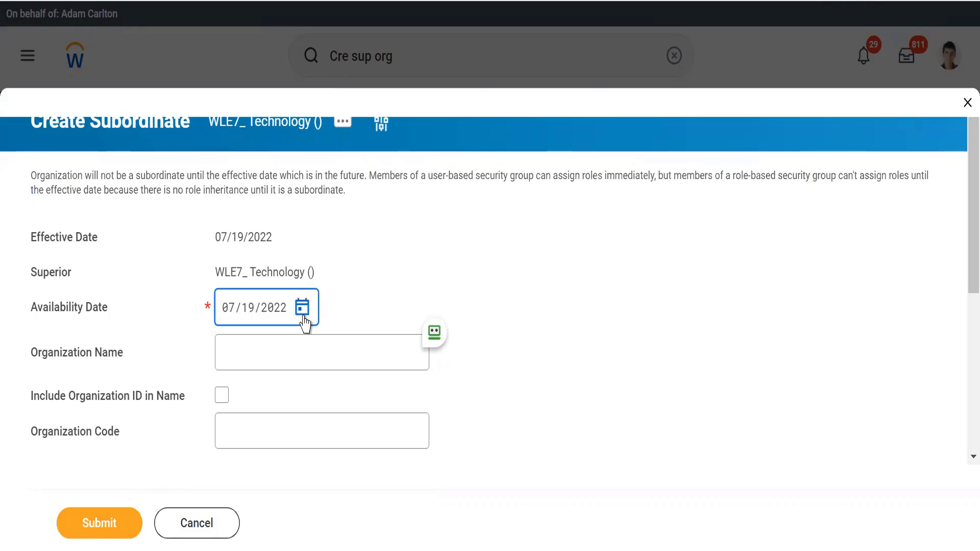
click(385, 238)
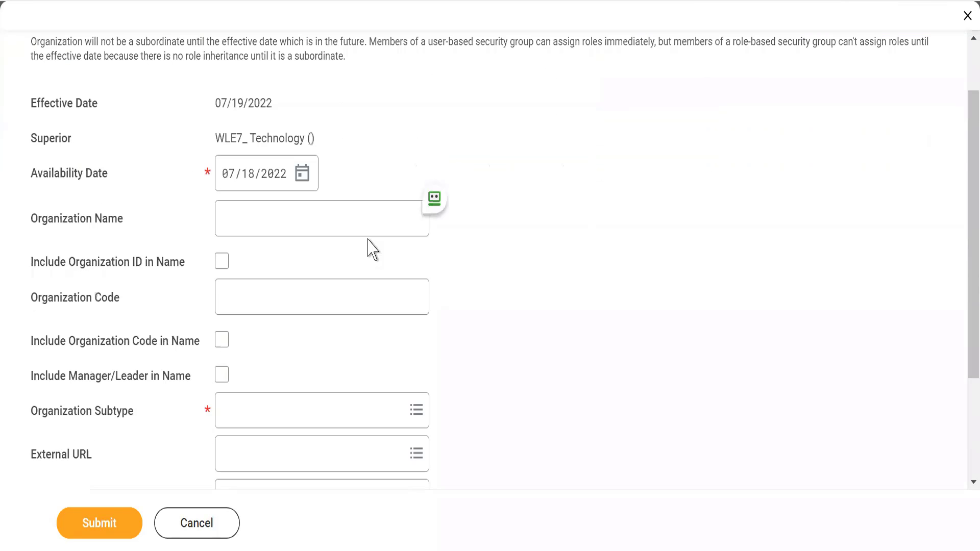
scroll(373, 249, up, 2)
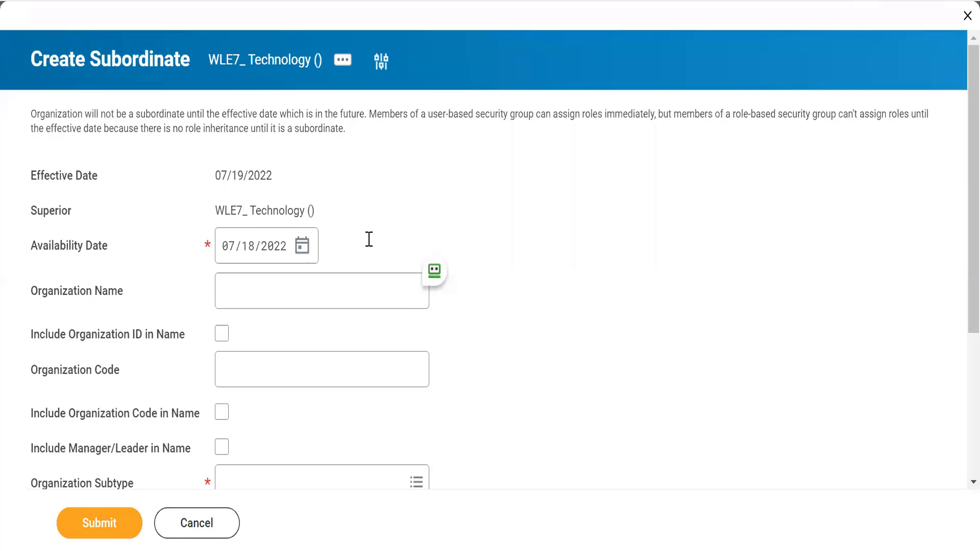
scroll(368, 242, down, 1)
click(244, 270)
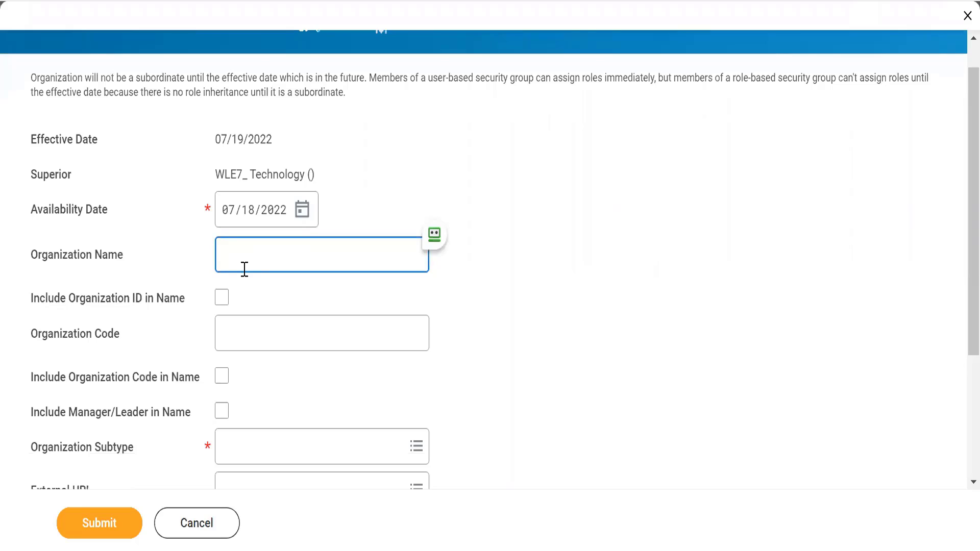
text(ERP)
key(Tab)
key(Tab)
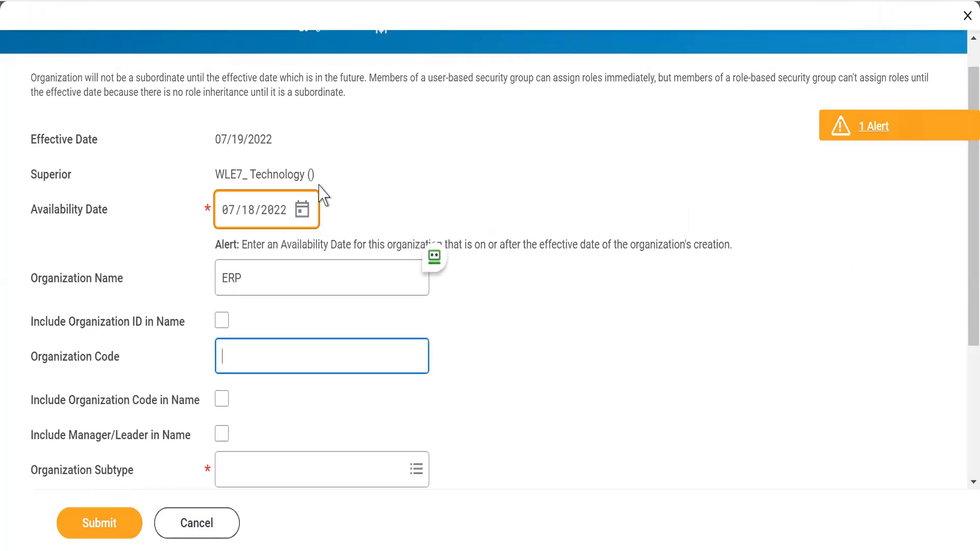
- Read the alert shown for the subordinate's availability date
click(383, 192)
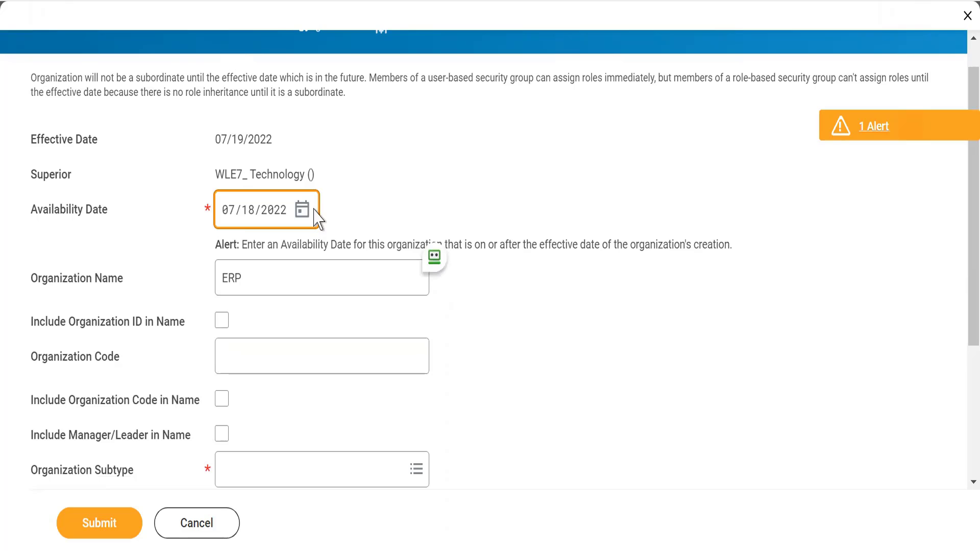
triple_click(308, 244)
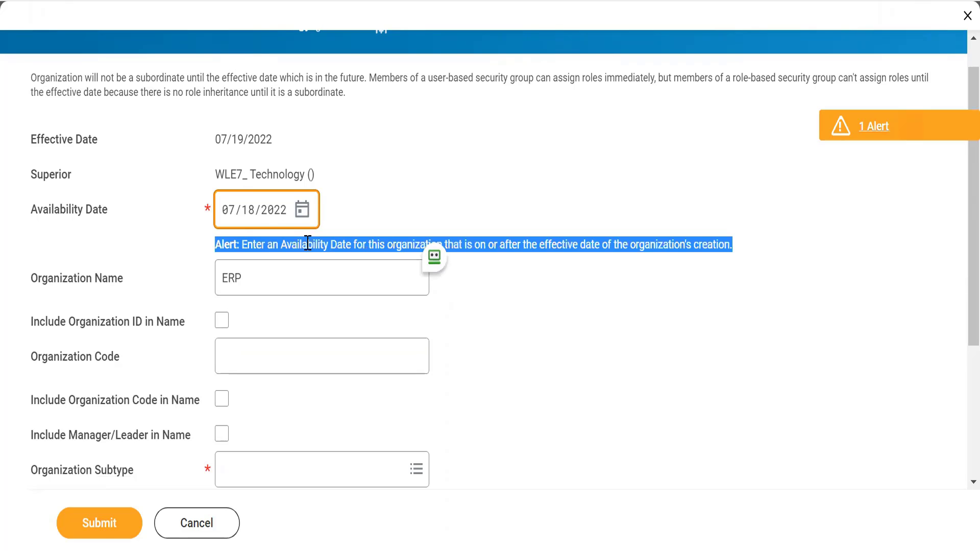
click(383, 197)
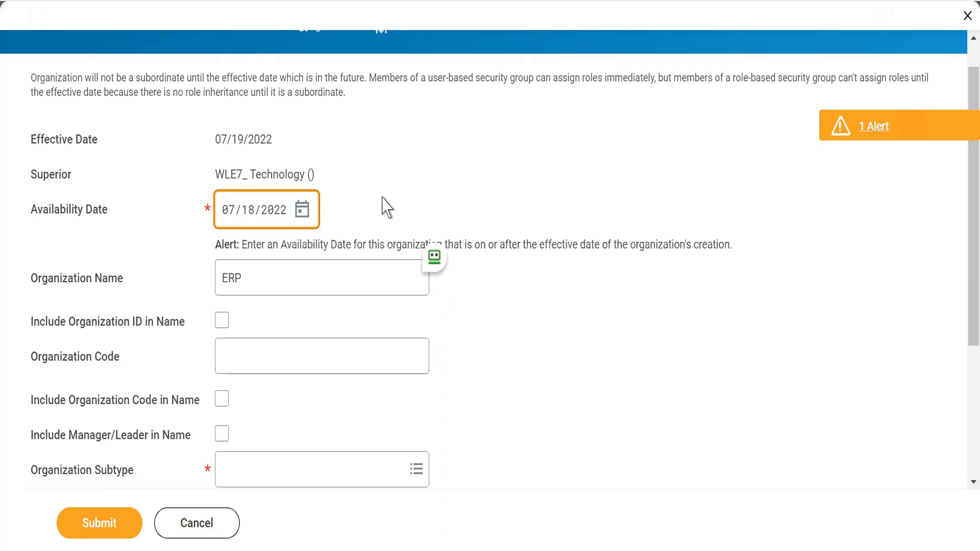
- Enter organization code WLE7_ and include both the organization code and the manager/leader in the name
scroll(386, 206, down, 2)
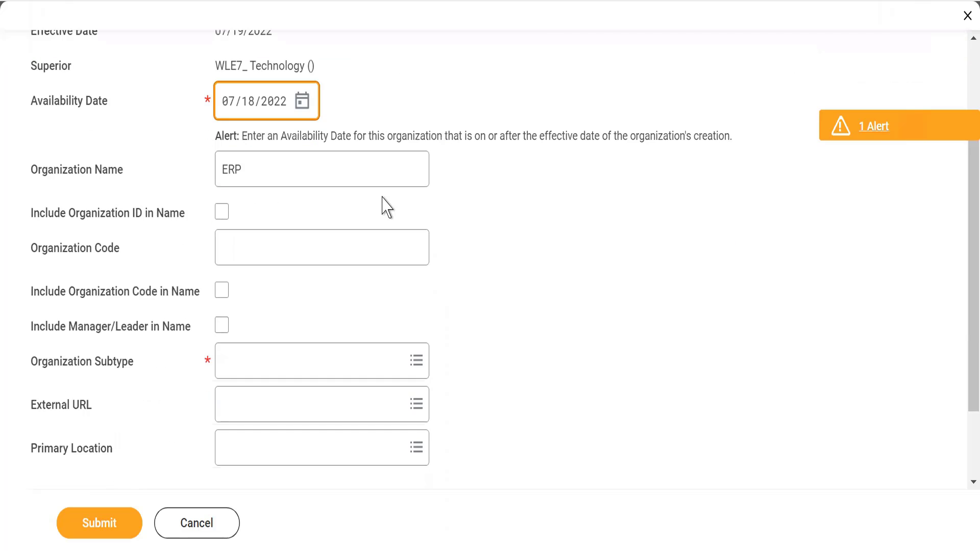
click(250, 245)
text(W)
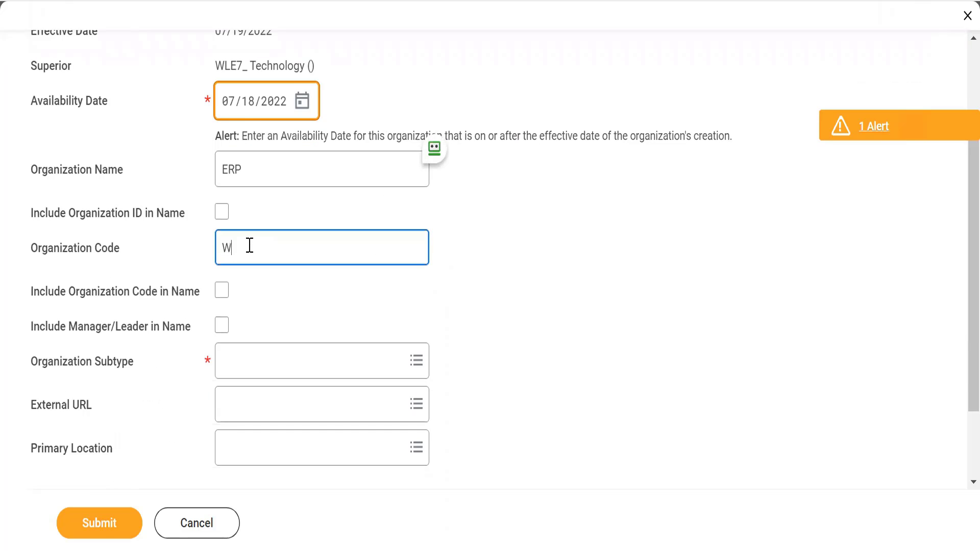
text(LE7_)
click(224, 293)
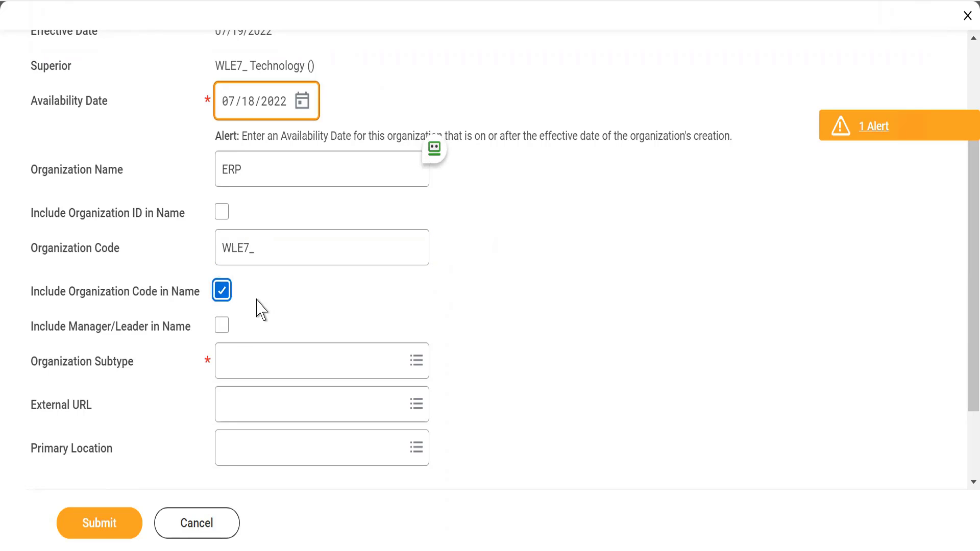
click(222, 328)
- Choose Department as the organization subtype and submit the ERP subordinate organization
click(228, 363)
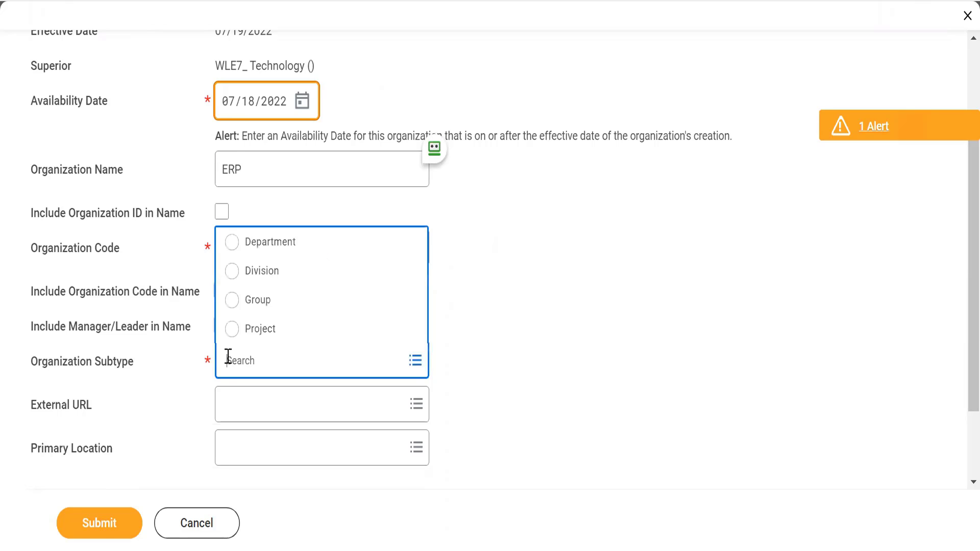
click(233, 244)
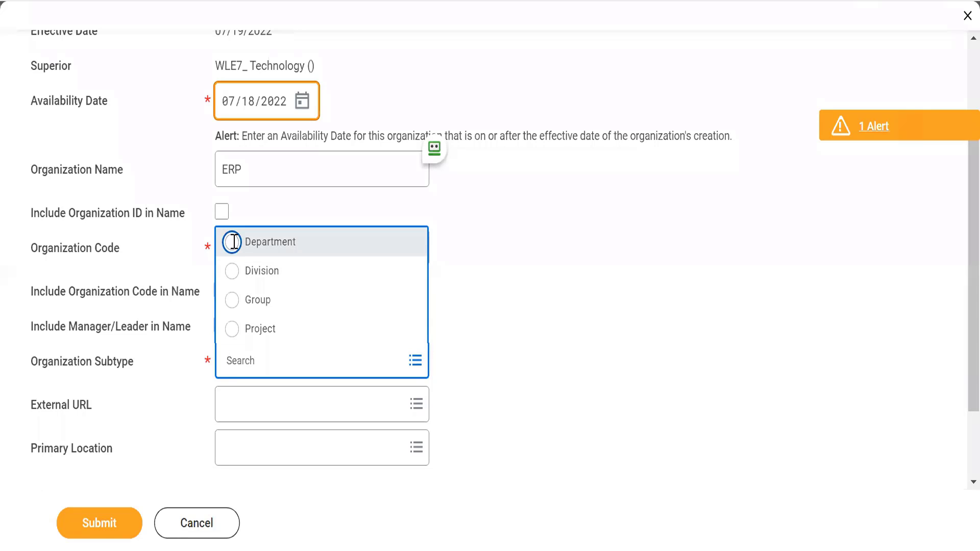
scroll(390, 290, down, 2)
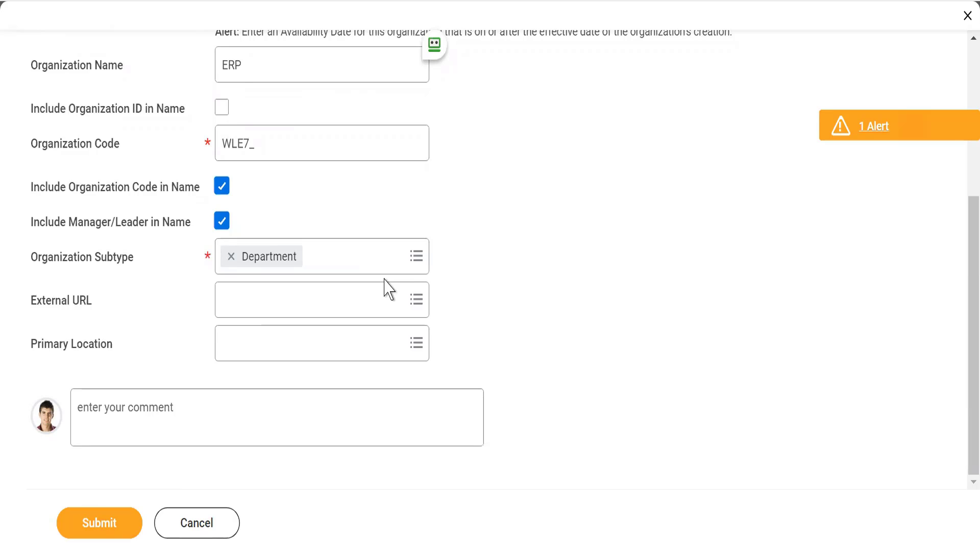
click(113, 530)
click(114, 526)
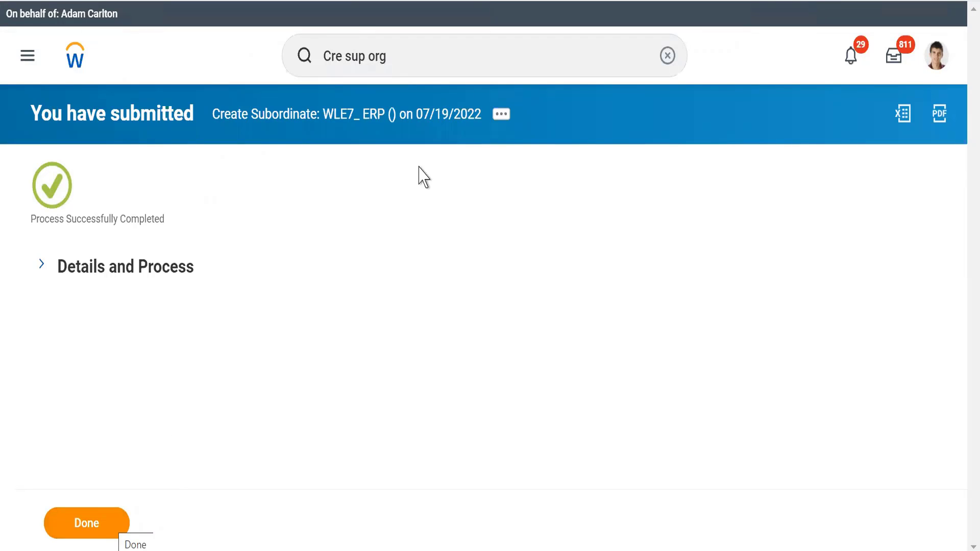
- Search for WLE7 and open the WLE7_ Technology supervisory organization
click(423, 56)
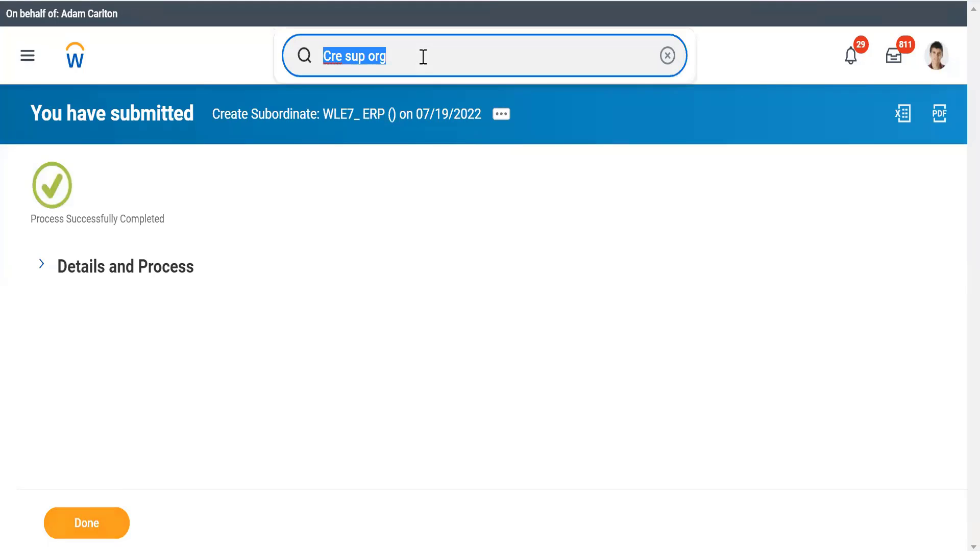
key(BackSpace)
text(WLE7)
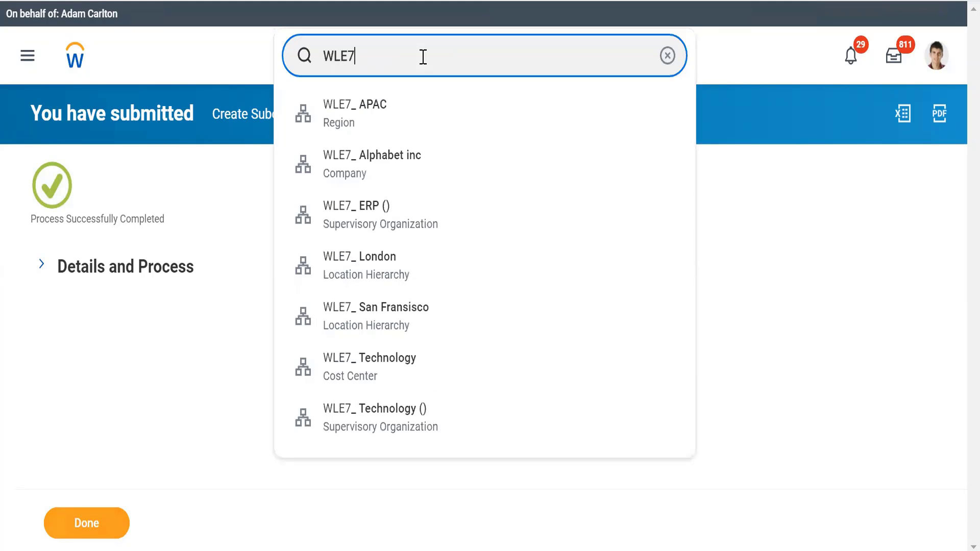
click(358, 434)
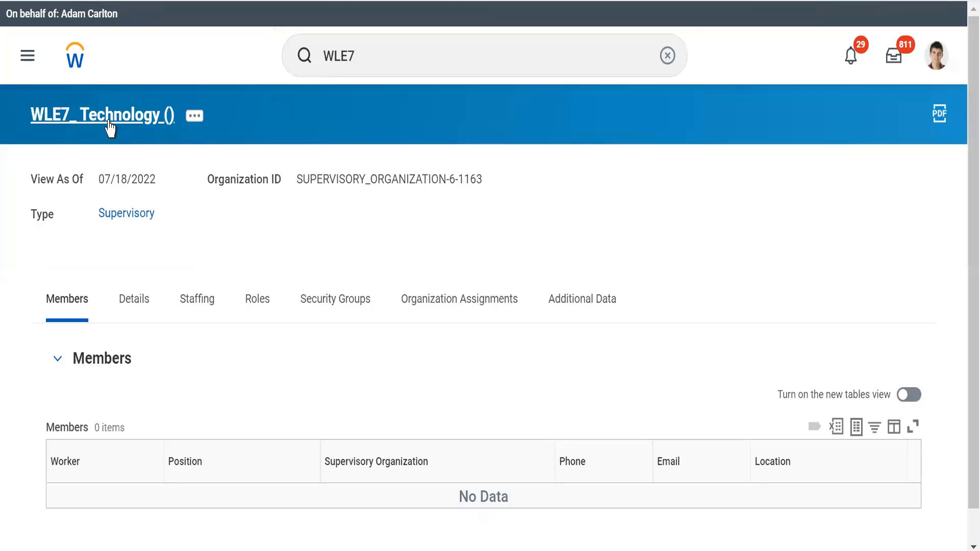
click(372, 42)
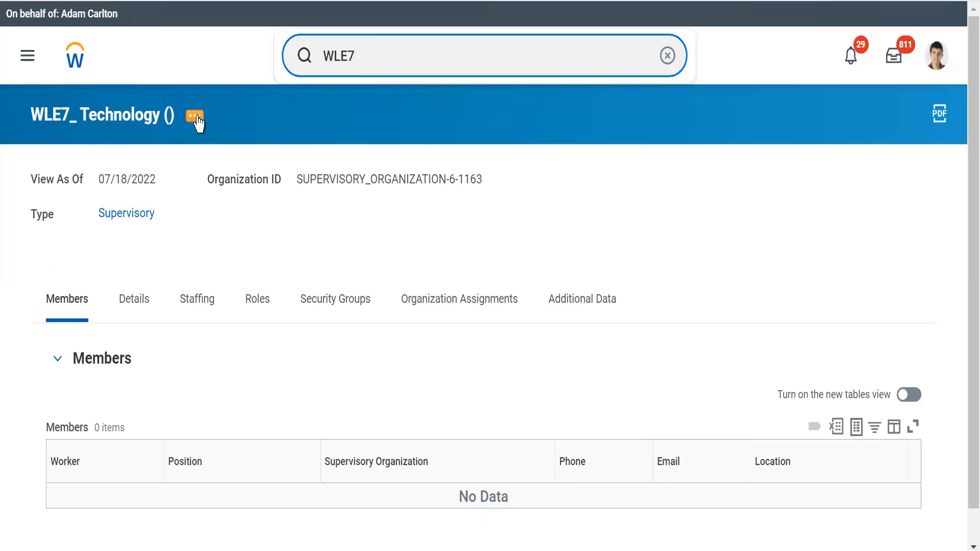
click(146, 121)
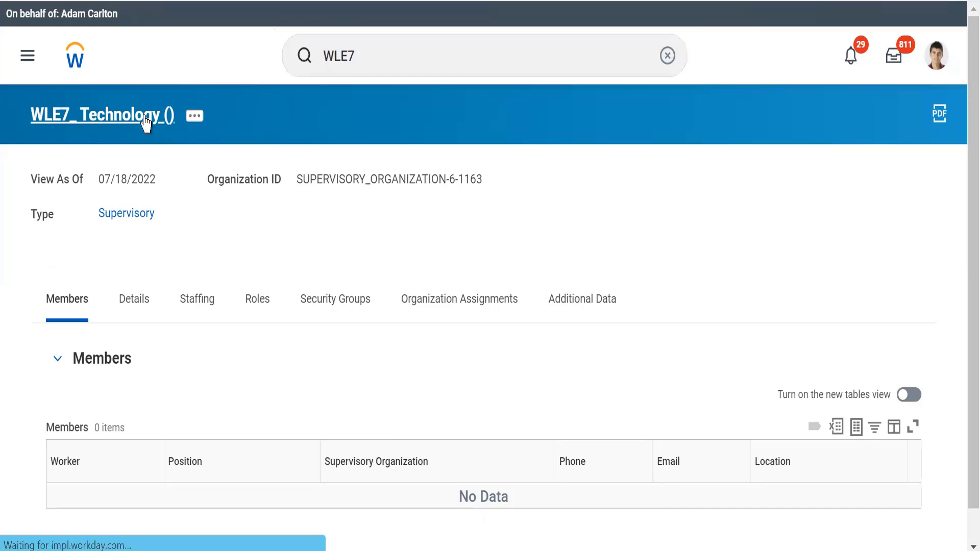
- Start creating a subordinate organization under WLE7_ Technology with effective date 07/18/2022
click(194, 117)
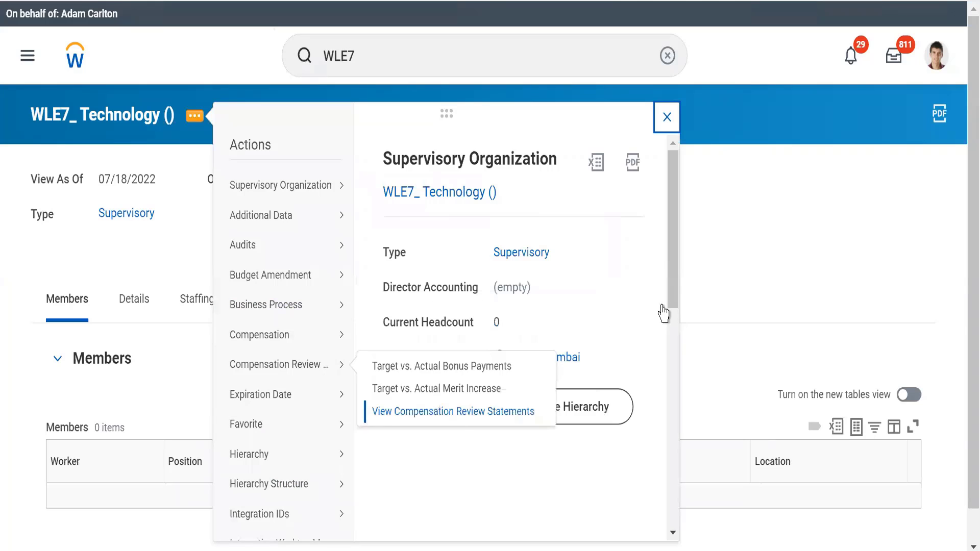
drag(669, 273, 683, 445)
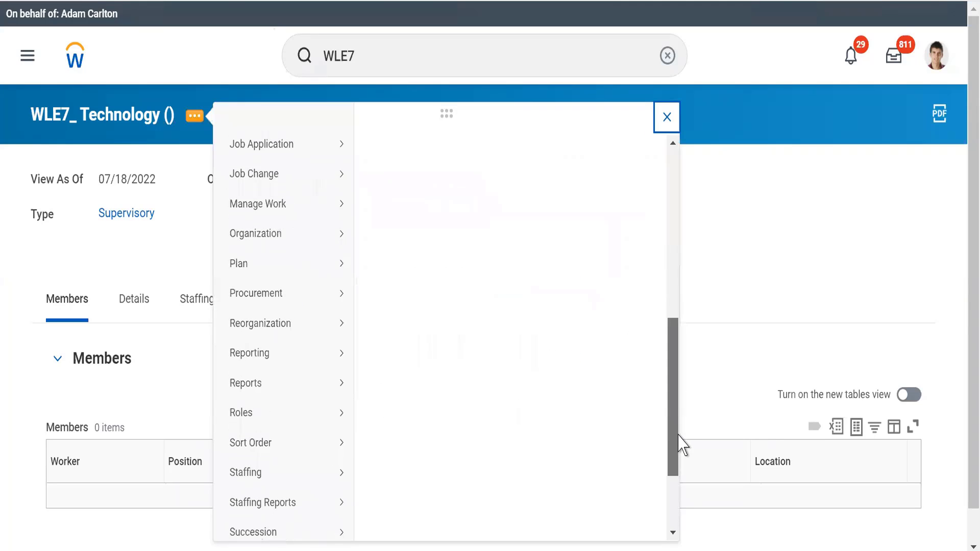
mouse_move(261, 331)
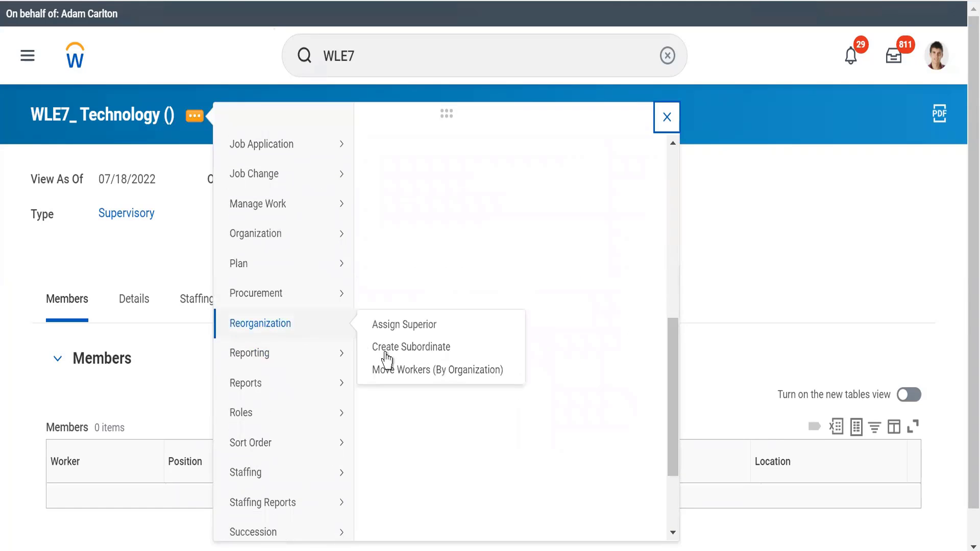
click(401, 343)
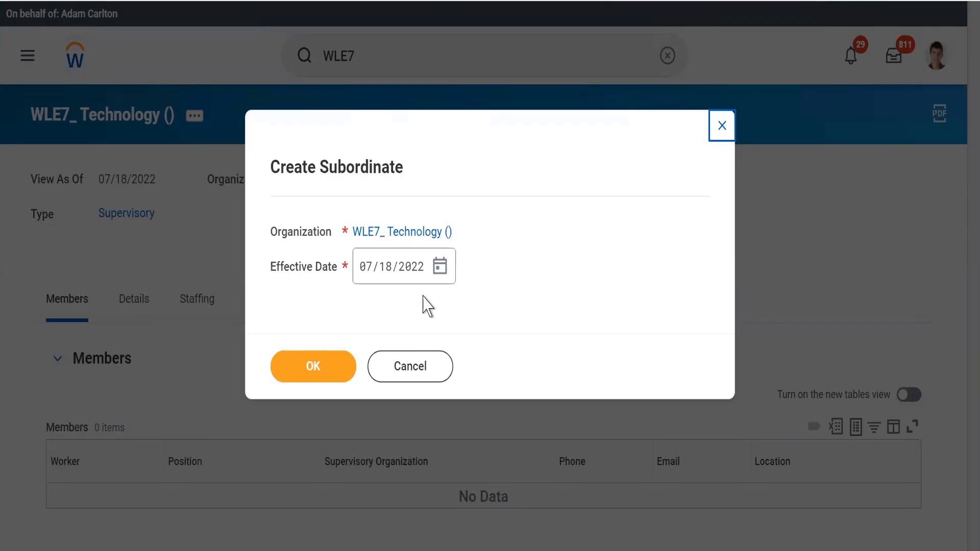
click(439, 272)
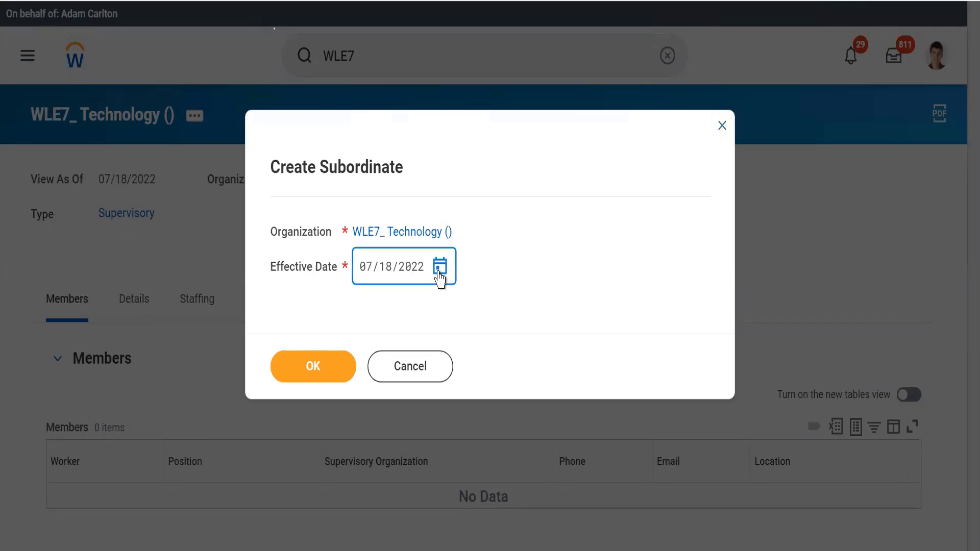
click(521, 430)
click(304, 376)
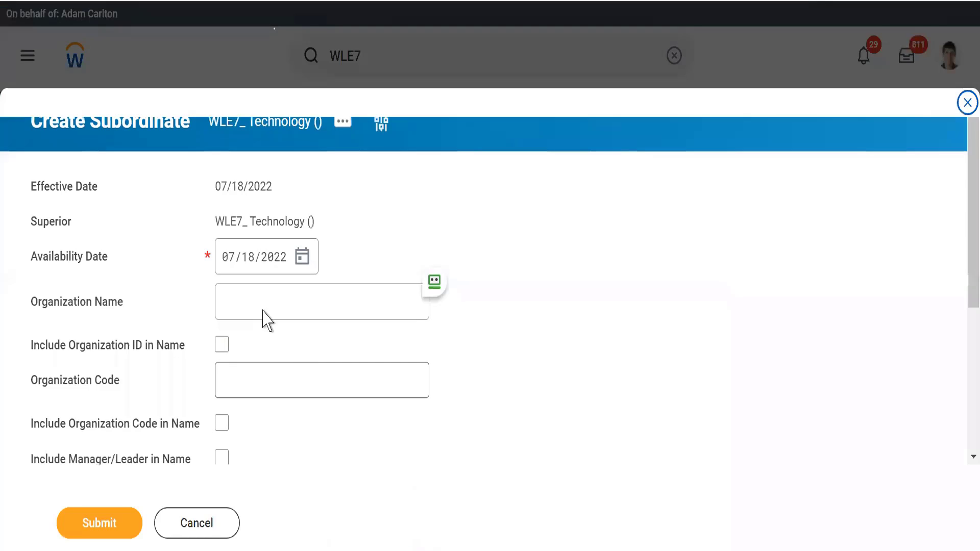
- Name the new subordinate organization Artificial Inteligence
click(248, 295)
text(A)
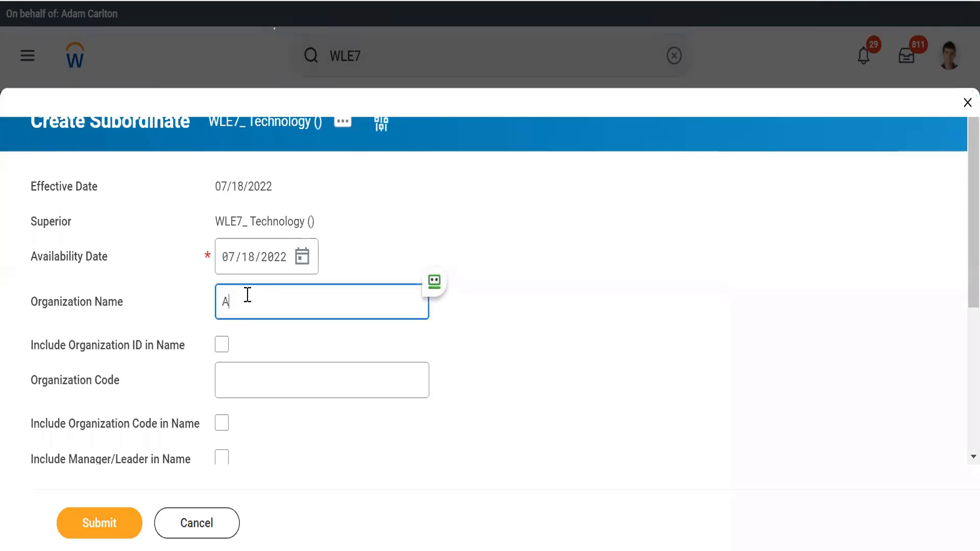
text(rtificial Inteli)
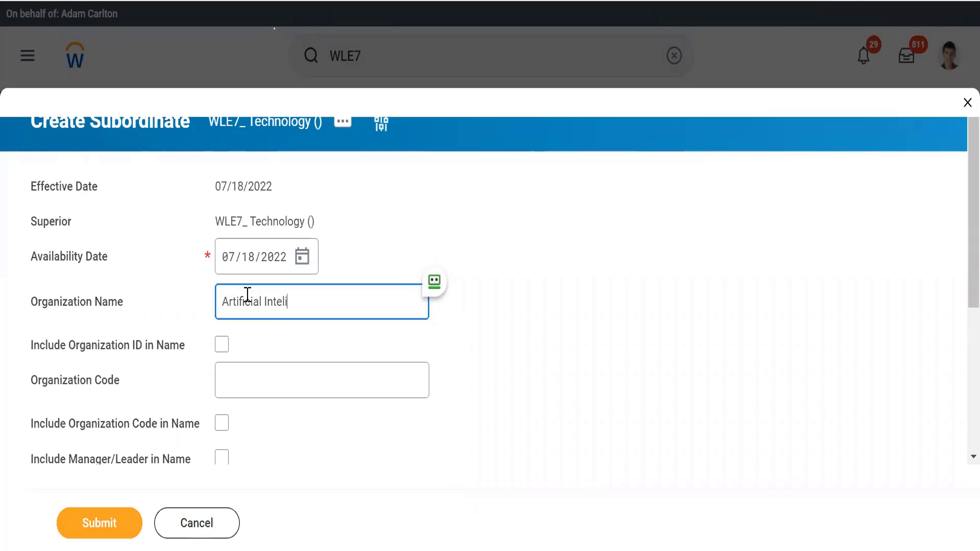
text(gence)
key(Tab)
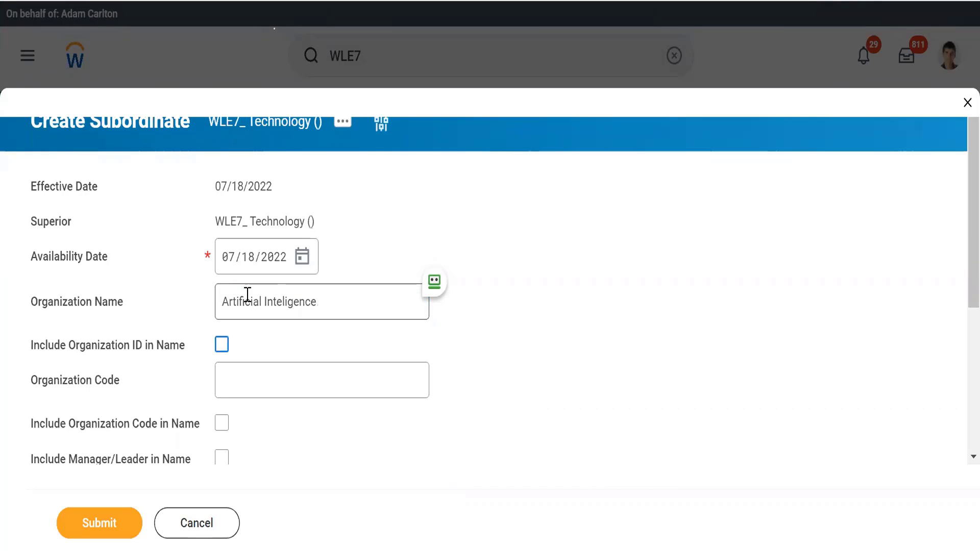
- Enter WLE7_ as the organization code and include both the code and the manager/leader in the organization name
key(Tab)
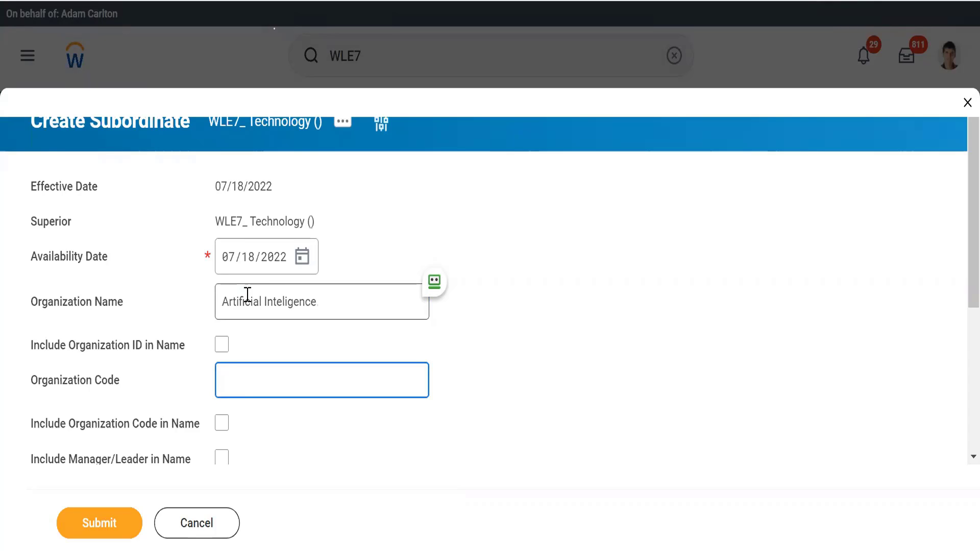
text(WLE7_)
key(Tab)
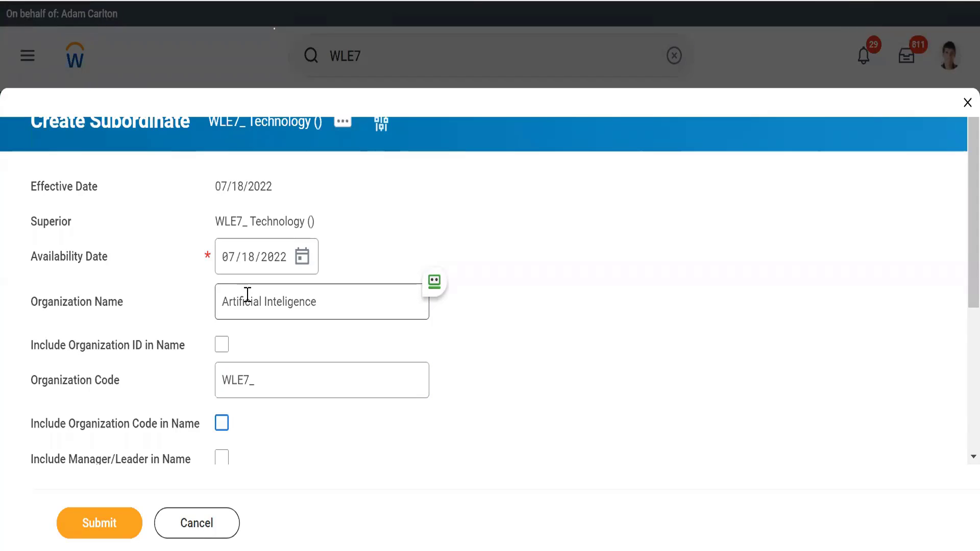
key(space)
key(Tab)
key(space)
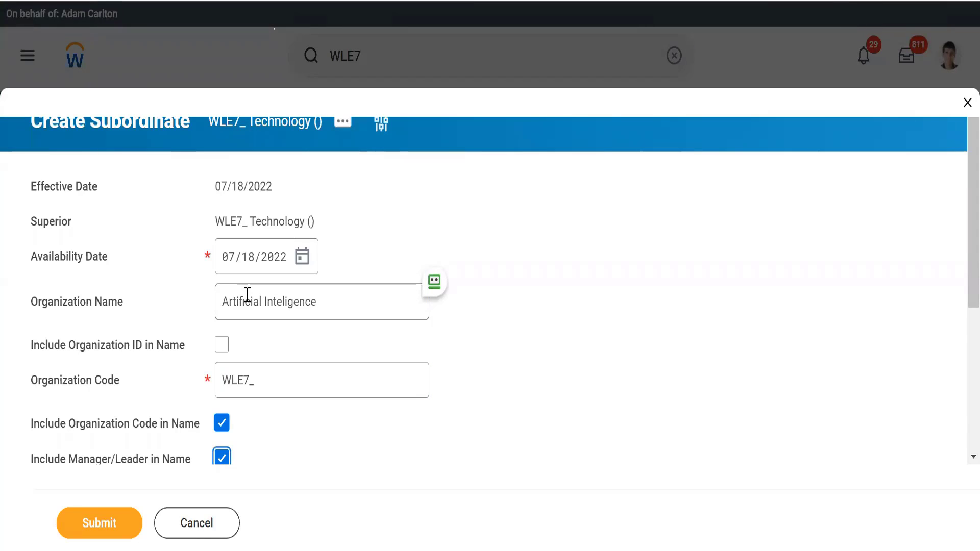
- Set the organization subtype to Department and submit the Artificial Inteligence subordinate
click(437, 455)
scroll(437, 455, down, 5)
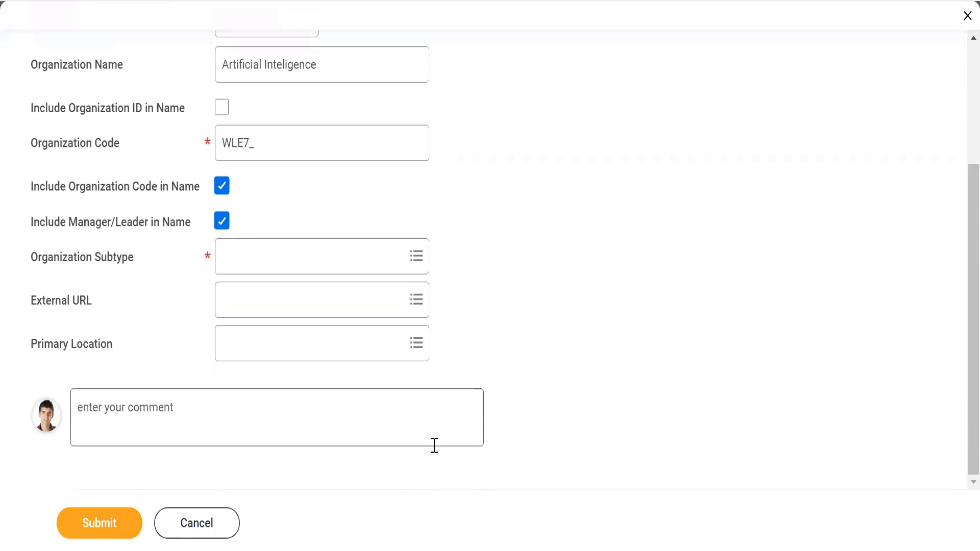
click(258, 258)
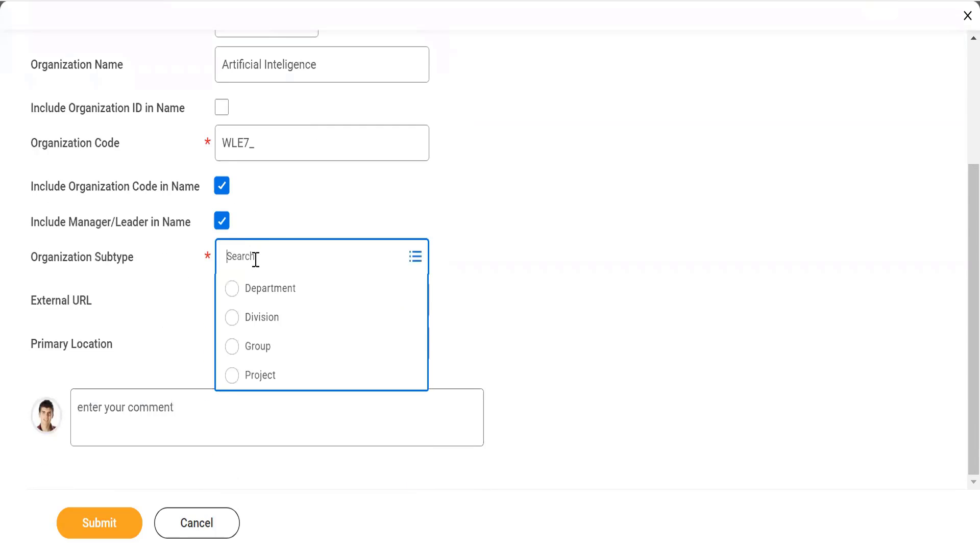
click(232, 289)
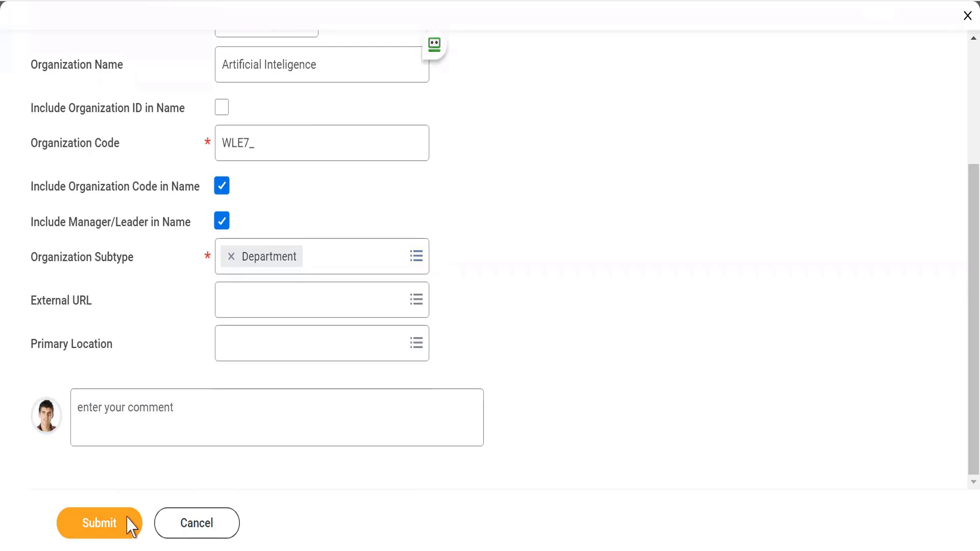
click(99, 528)
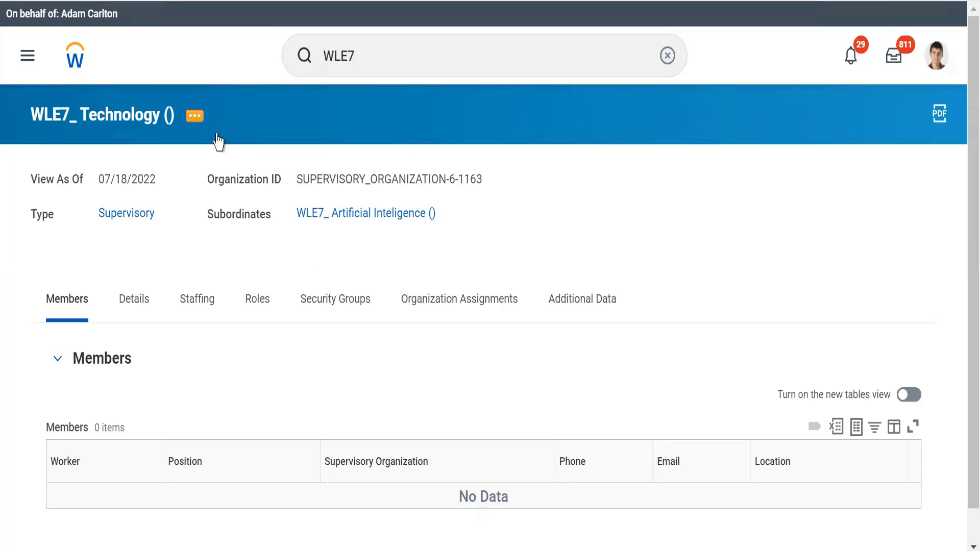
- Open the WLE7_ Artificial Inteligence subordinate and review its staffing model, details and where its primary location comes from
click(317, 214)
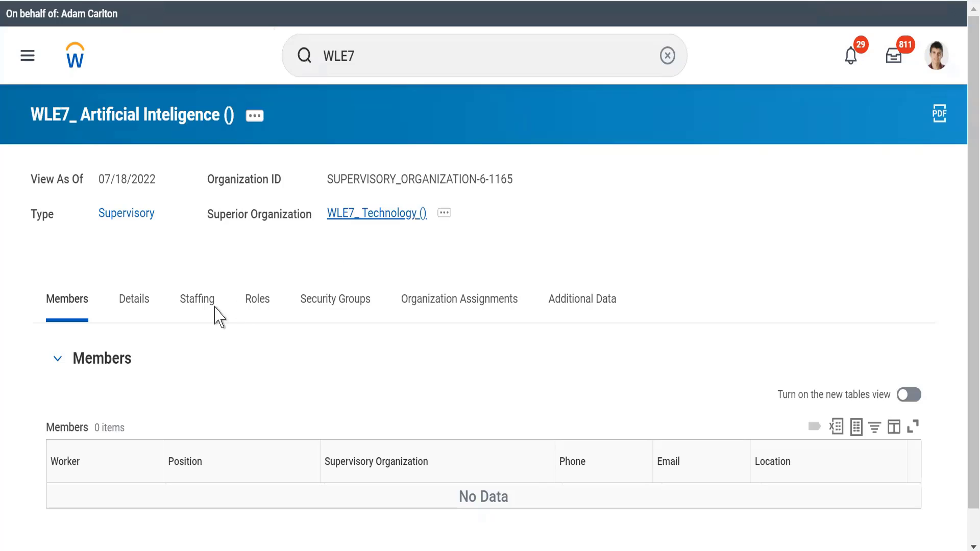
click(193, 302)
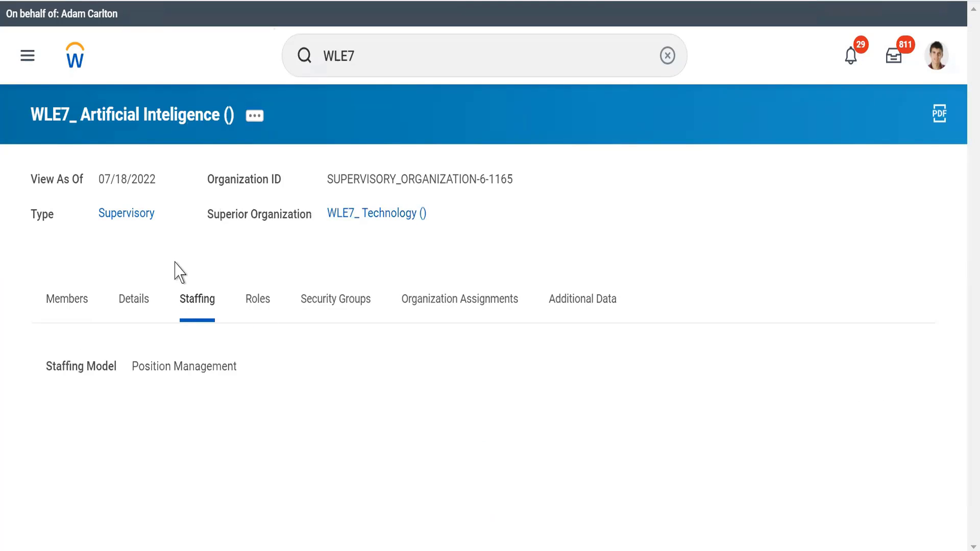
click(136, 305)
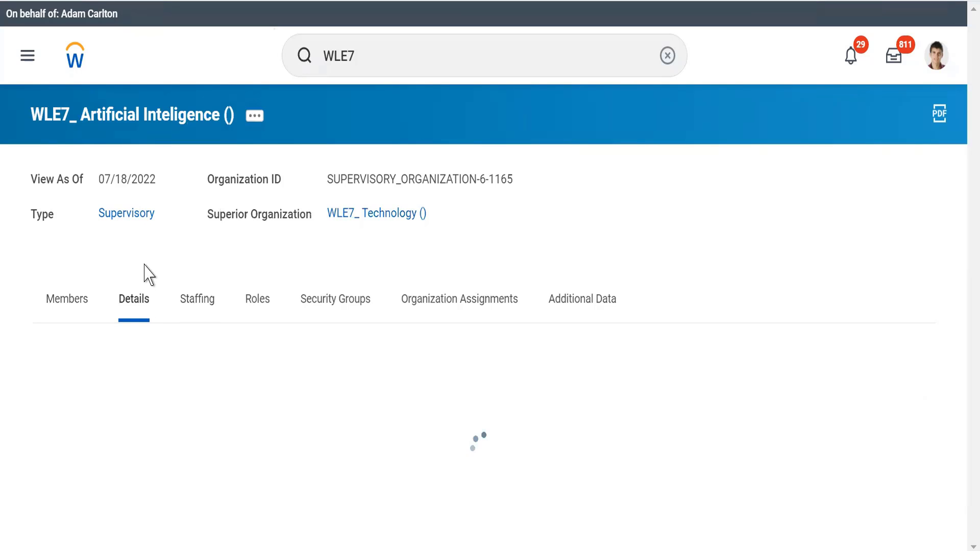
scroll(147, 272, down, 2)
scroll(146, 271, down, 3)
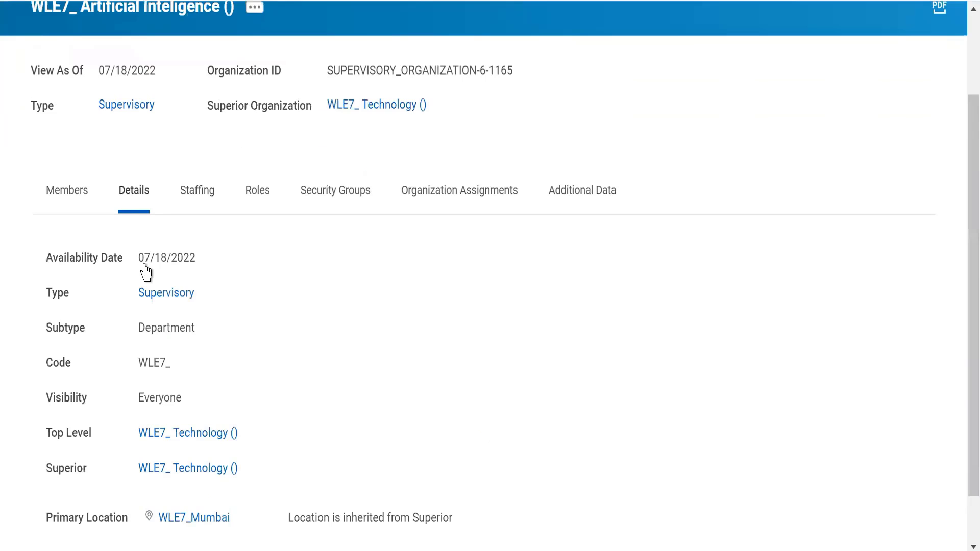
mouse_move(155, 469)
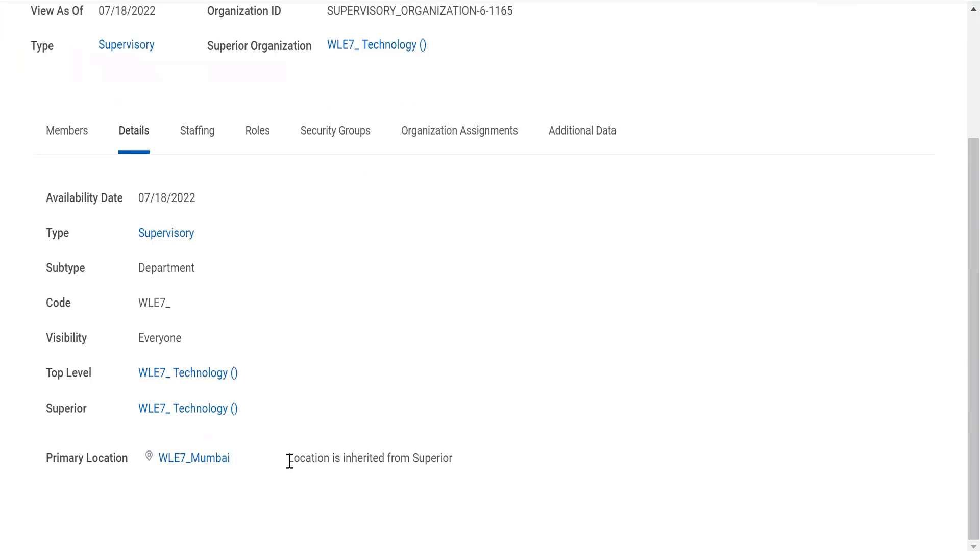
drag(289, 460, 491, 458)
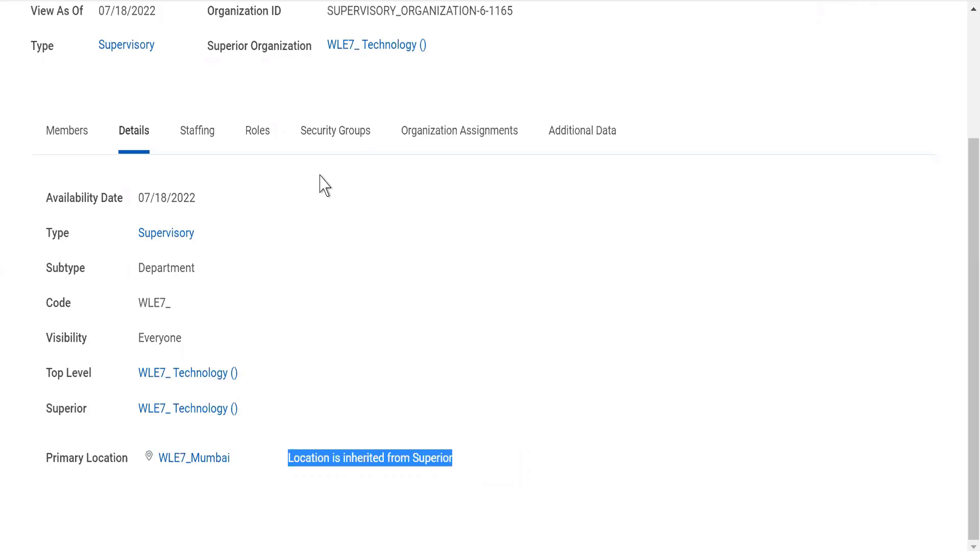
- Check the staffing model again and look through the roles and security groups of WLE7_ Artificial Inteligence
click(259, 138)
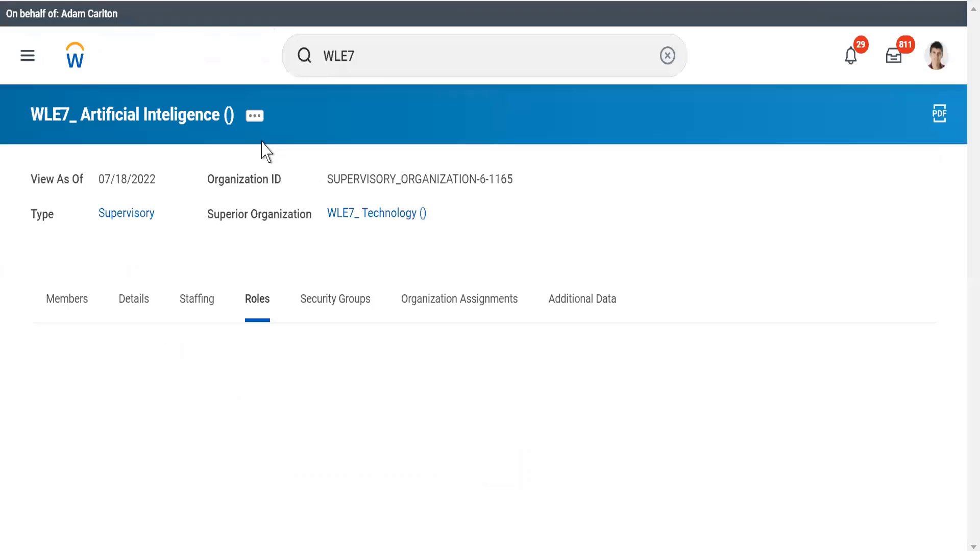
click(197, 292)
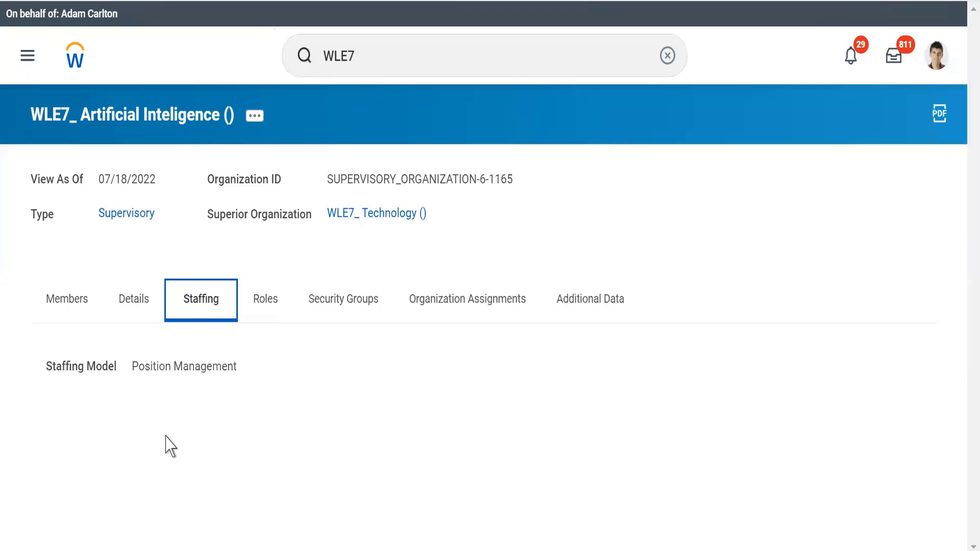
triple_click(160, 367)
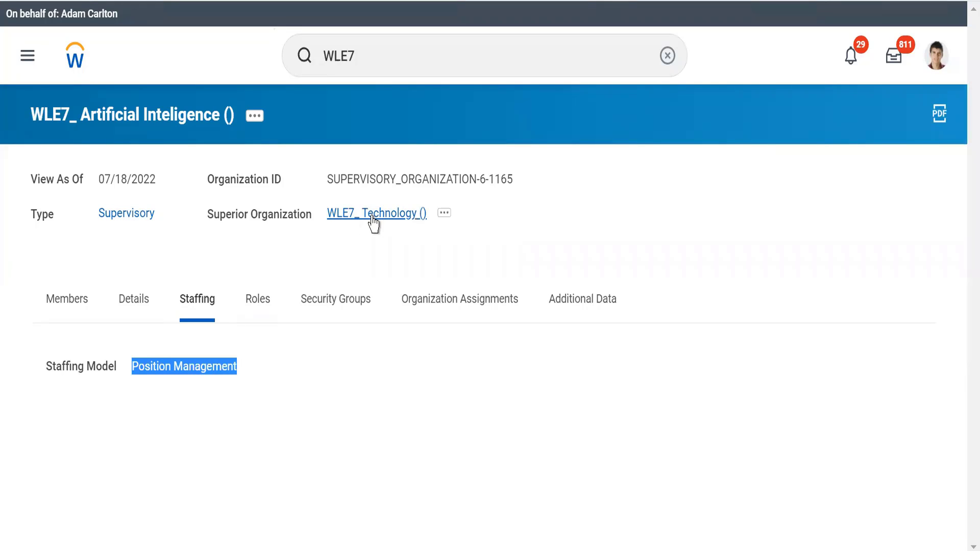
click(266, 309)
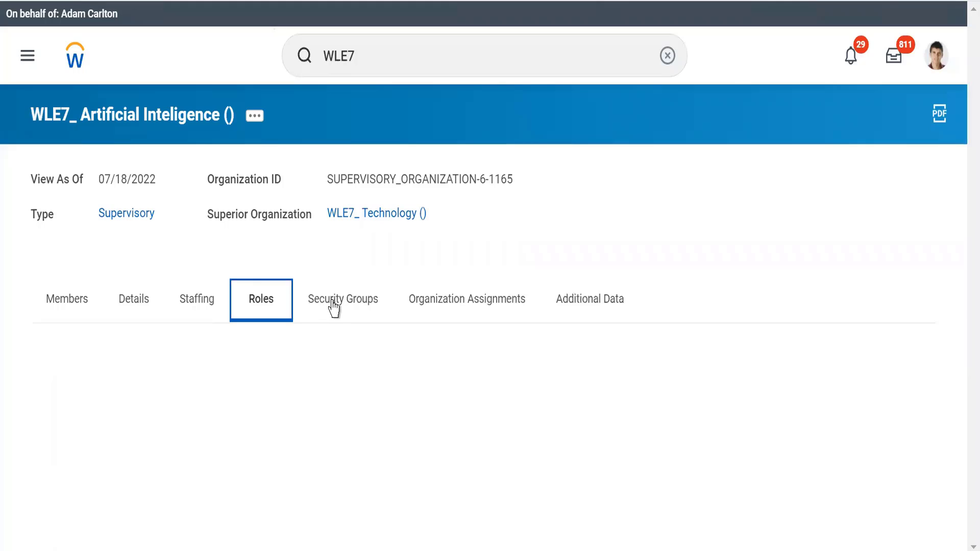
click(332, 304)
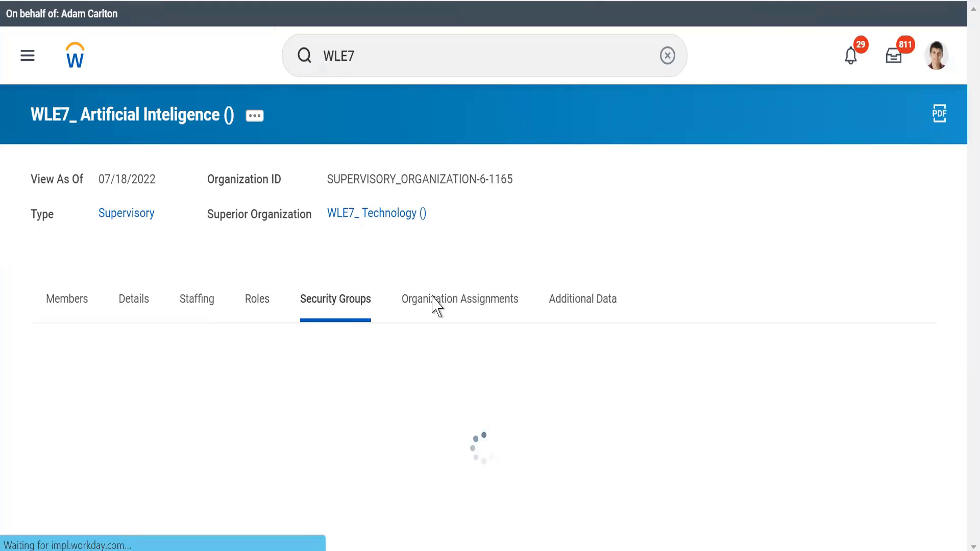
- Review the organization assignments of WLE7_ Artificial Inteligence, including whether they are inherited from the superior and the allowed organizations
click(439, 305)
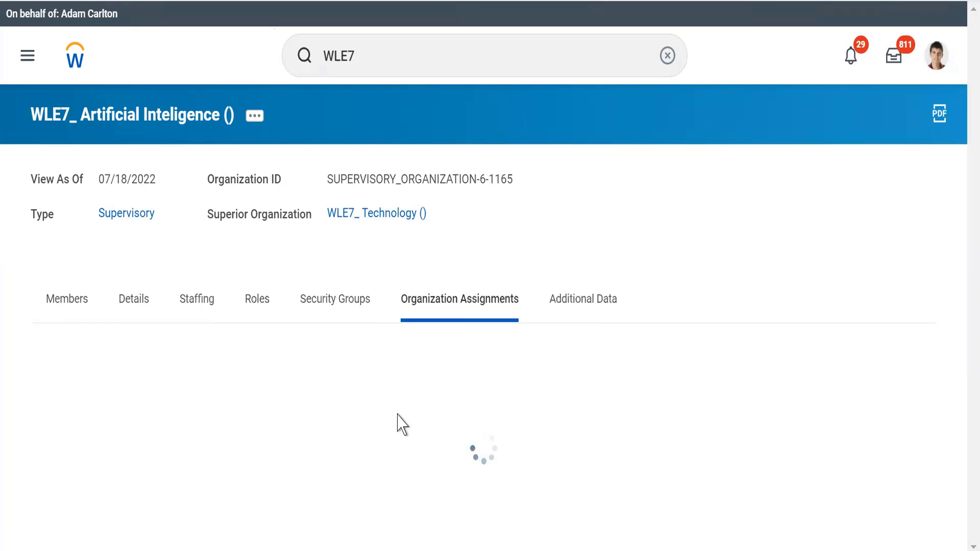
drag(167, 368, 213, 371)
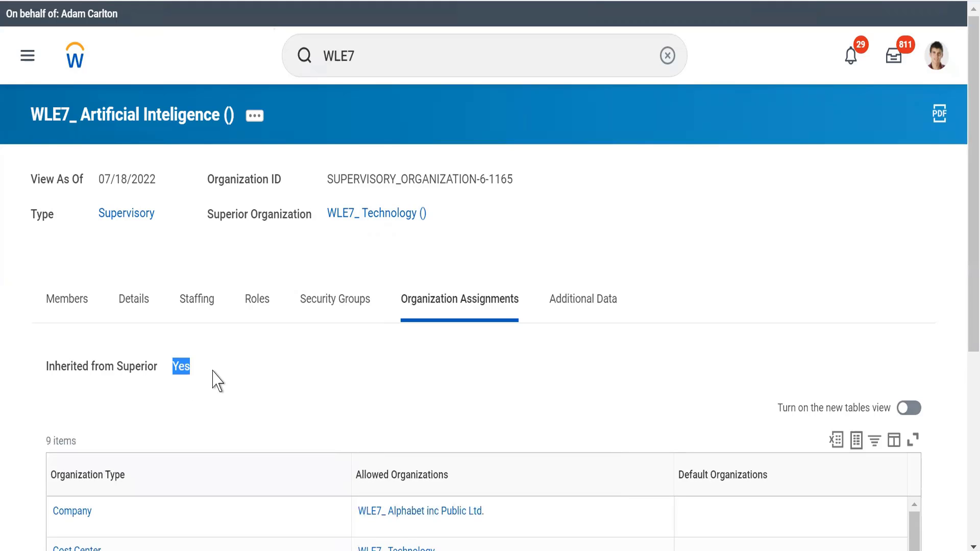
scroll(218, 381, down, 3)
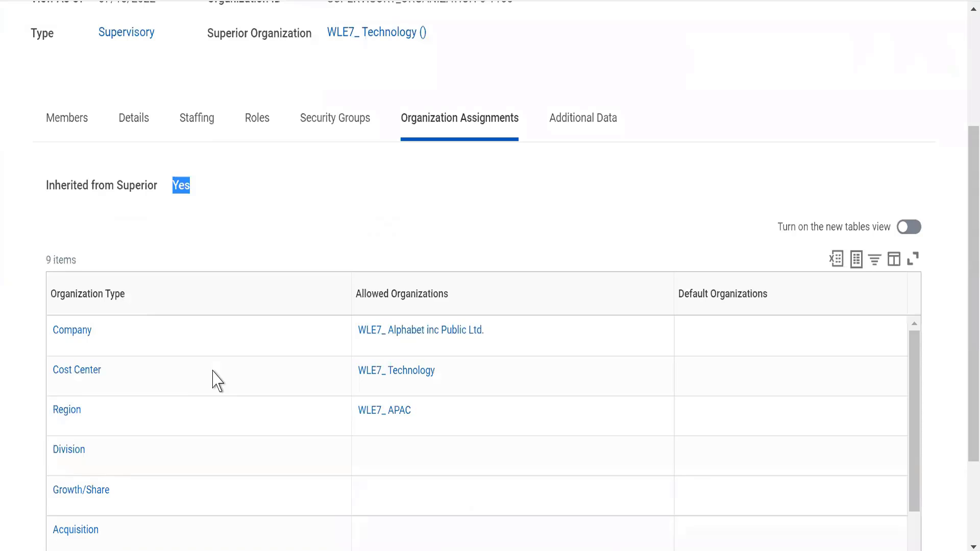
scroll(218, 381, up, 2)
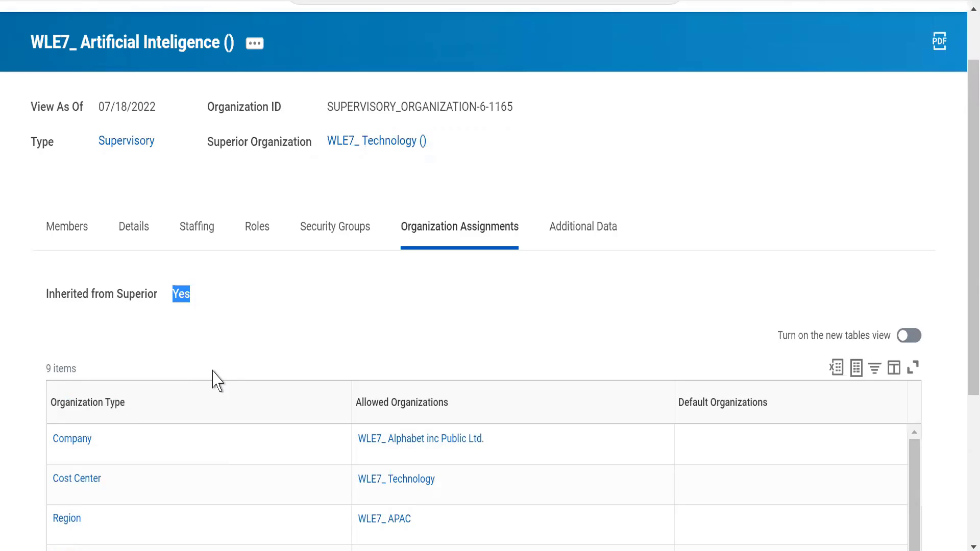
scroll(217, 381, up, 2)
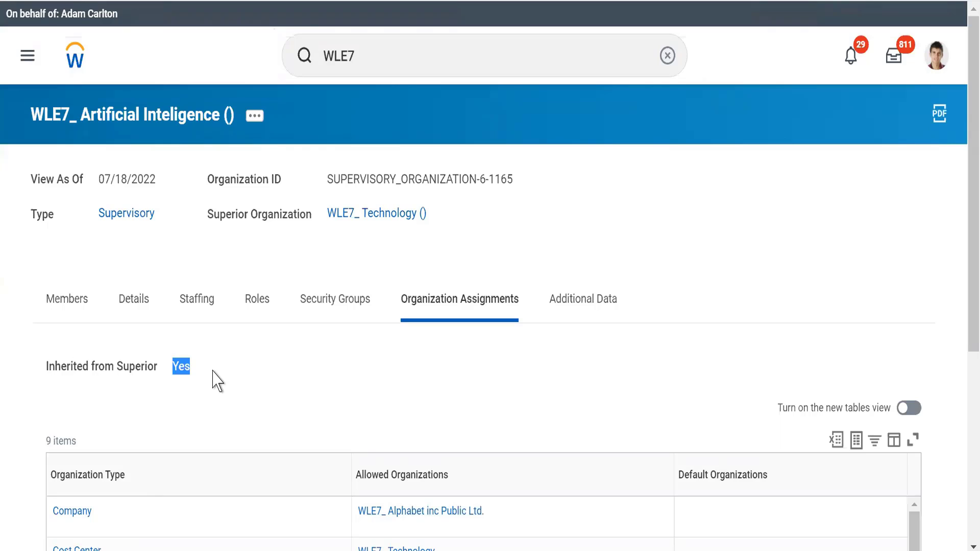
click(323, 366)
click(254, 120)
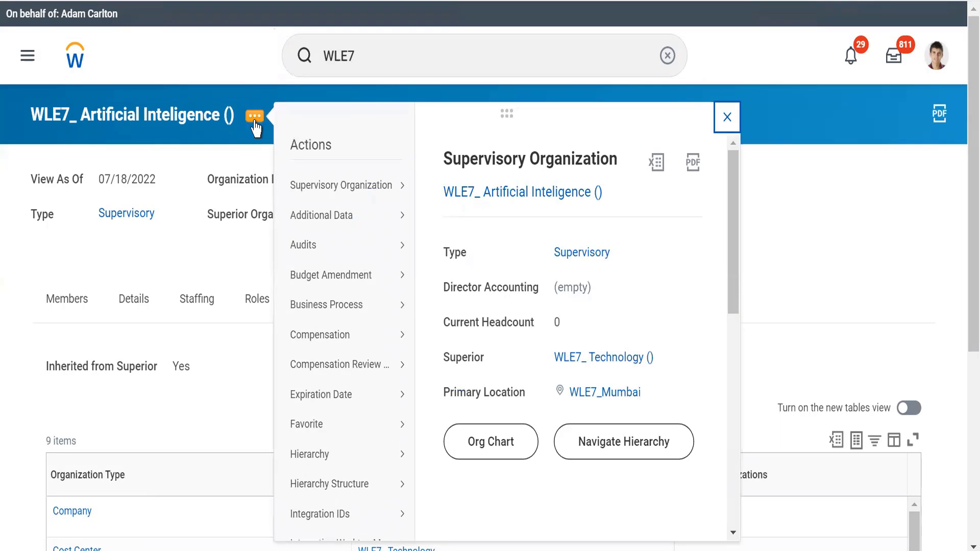
mouse_move(328, 187)
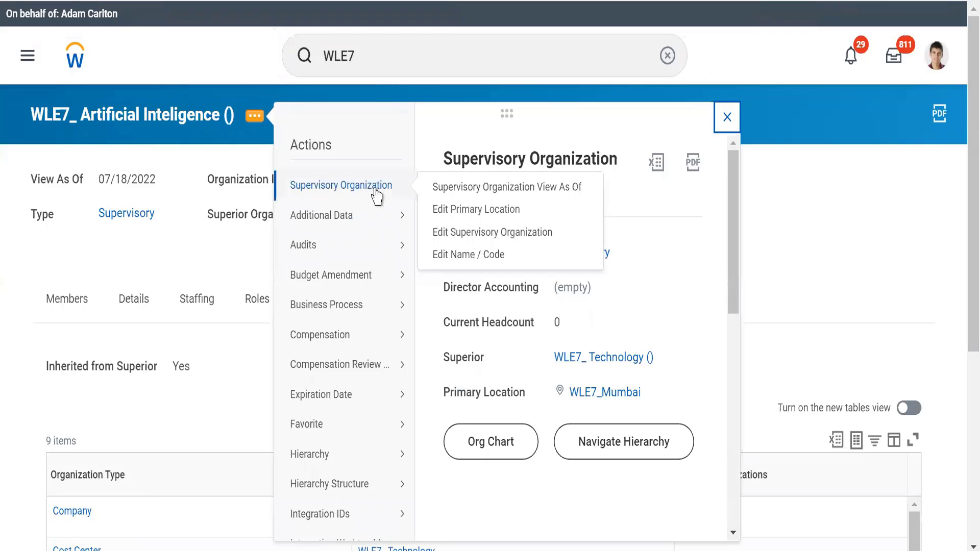
click(446, 209)
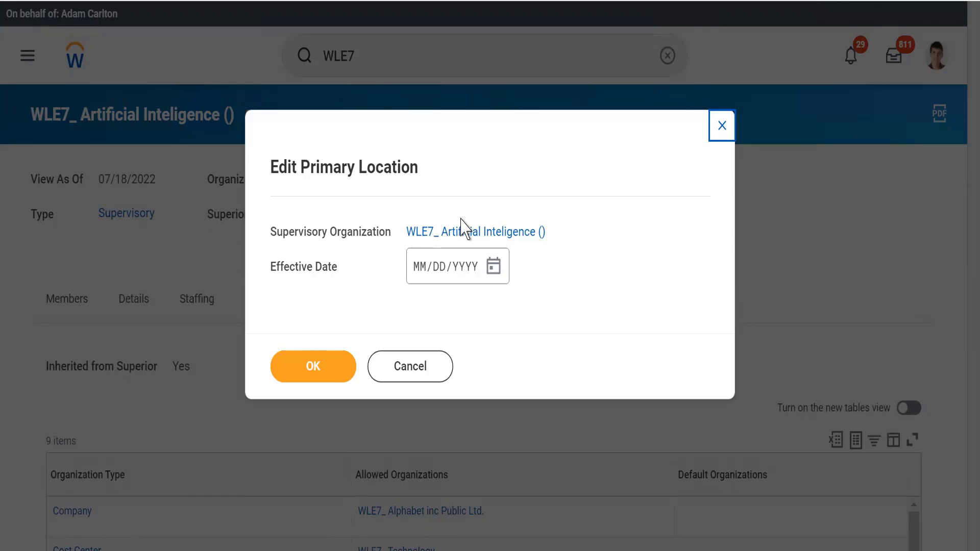
mouse_move(477, 225)
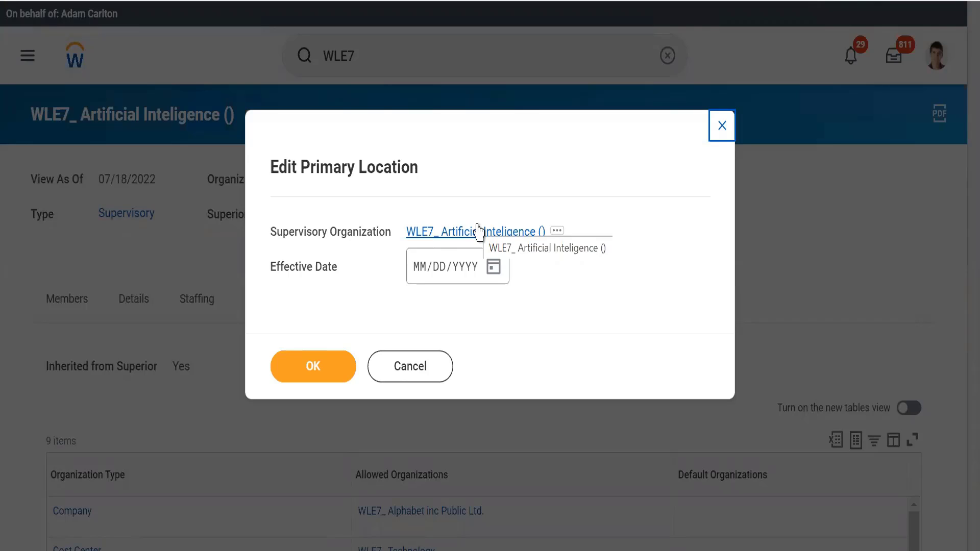
click(492, 278)
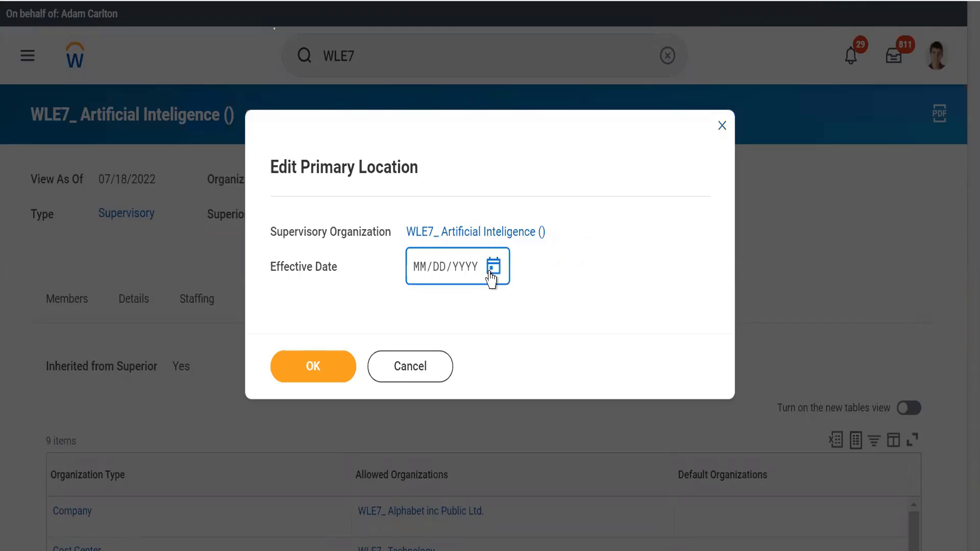
click(493, 268)
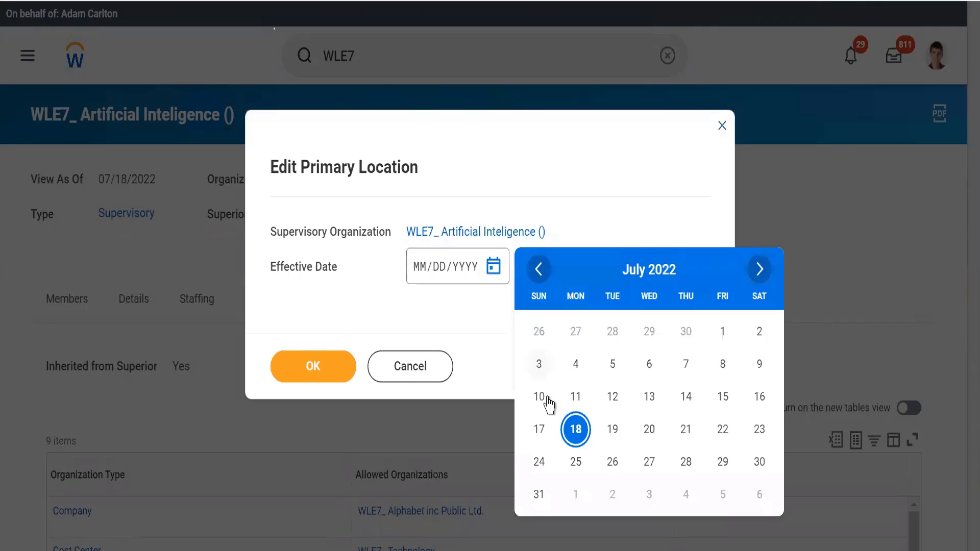
click(574, 430)
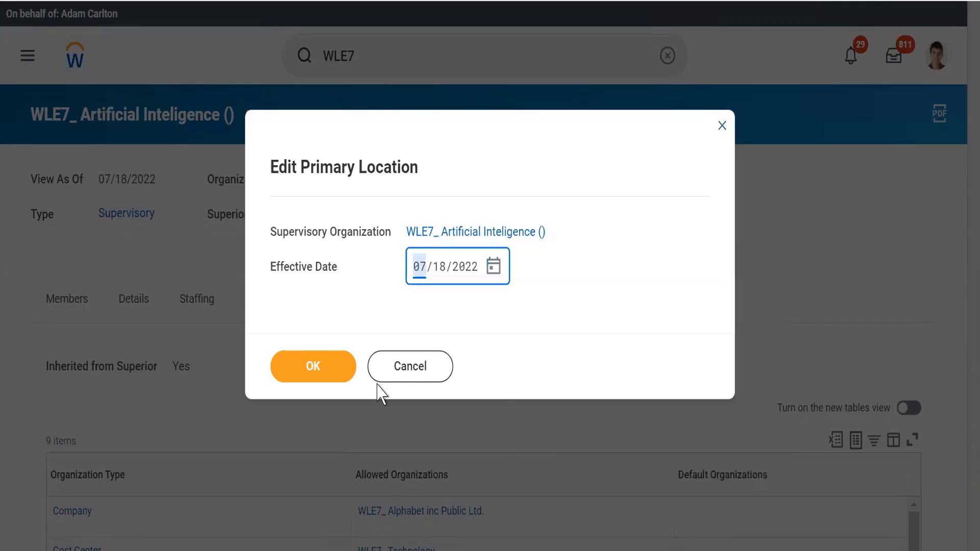
click(317, 370)
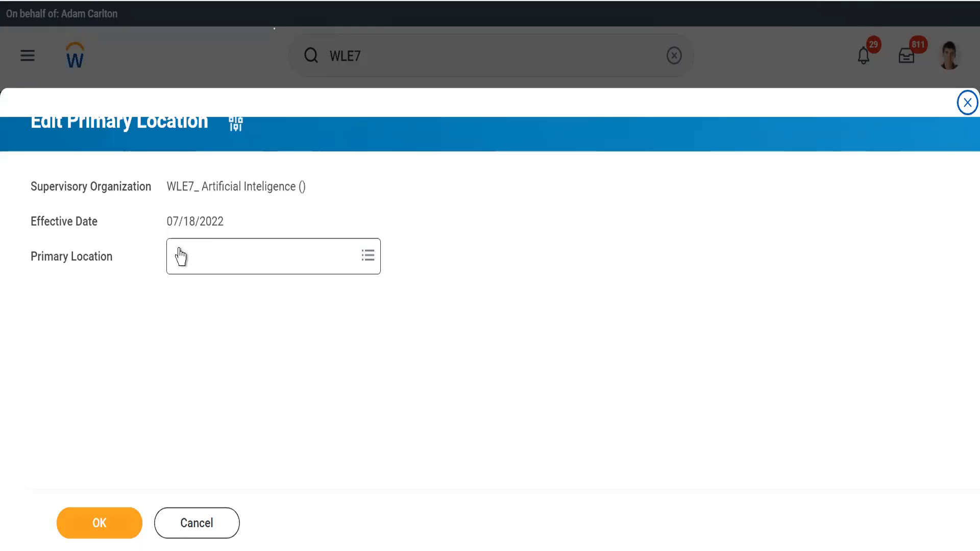
key(Escape)
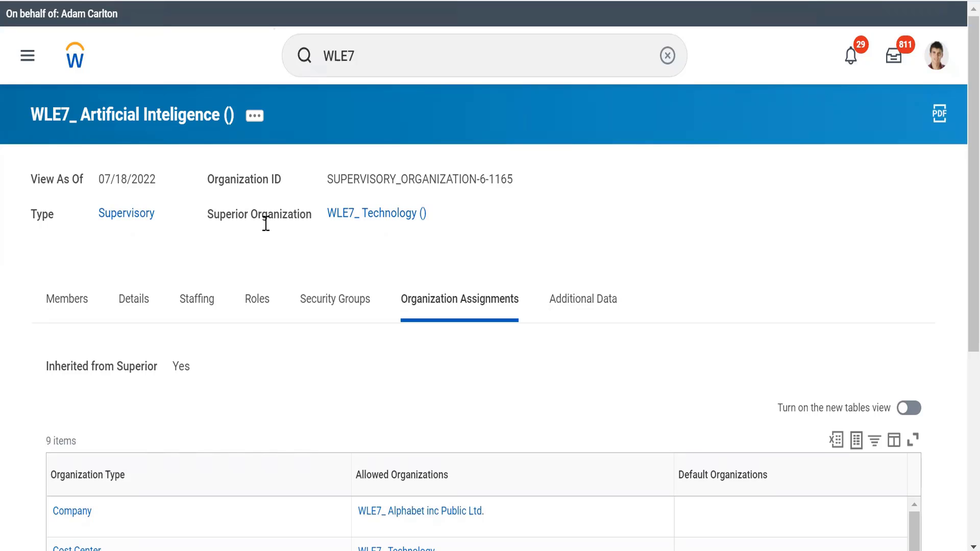
- Open the WLE7_ Artificial Inteligence supervisory organization for editing and go to its allowed organization assignments
click(258, 117)
mouse_move(394, 197)
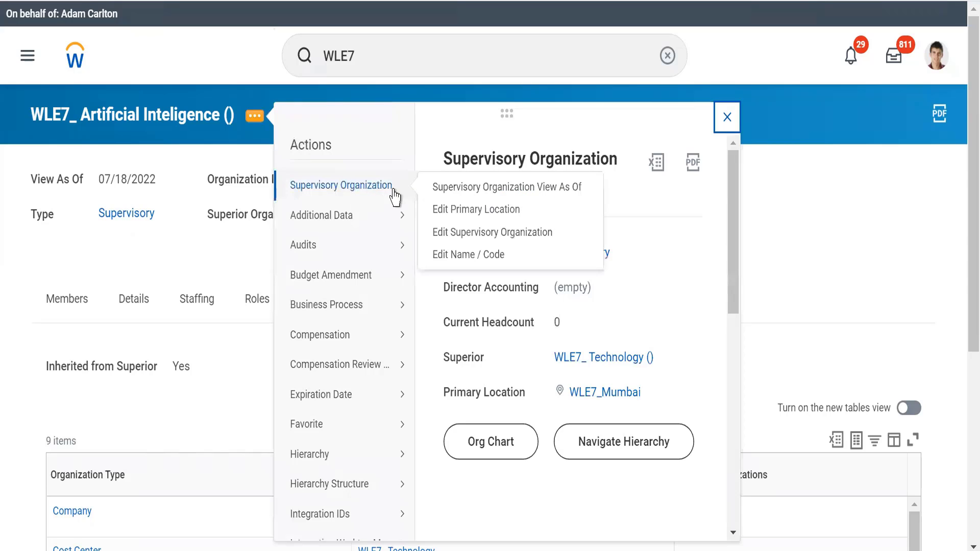
click(451, 233)
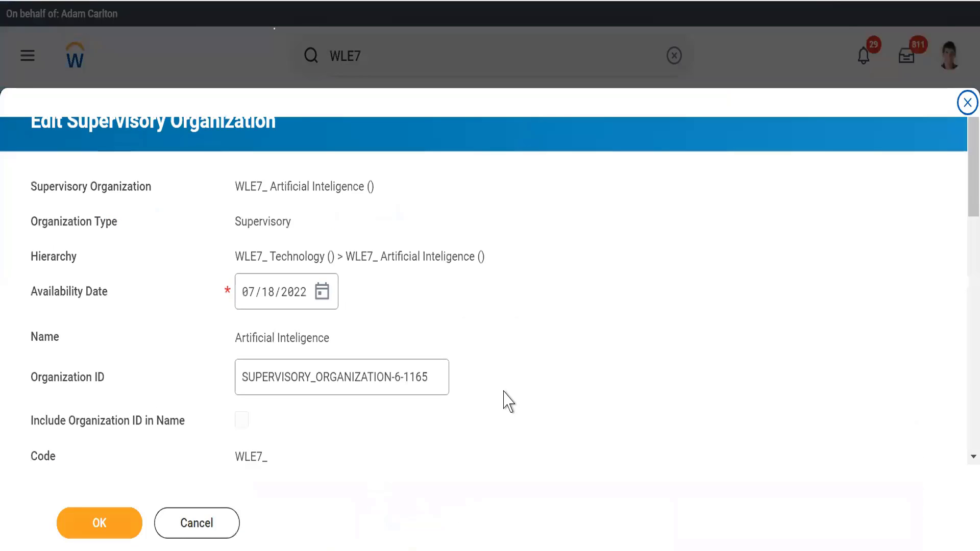
scroll(531, 350, down, 4)
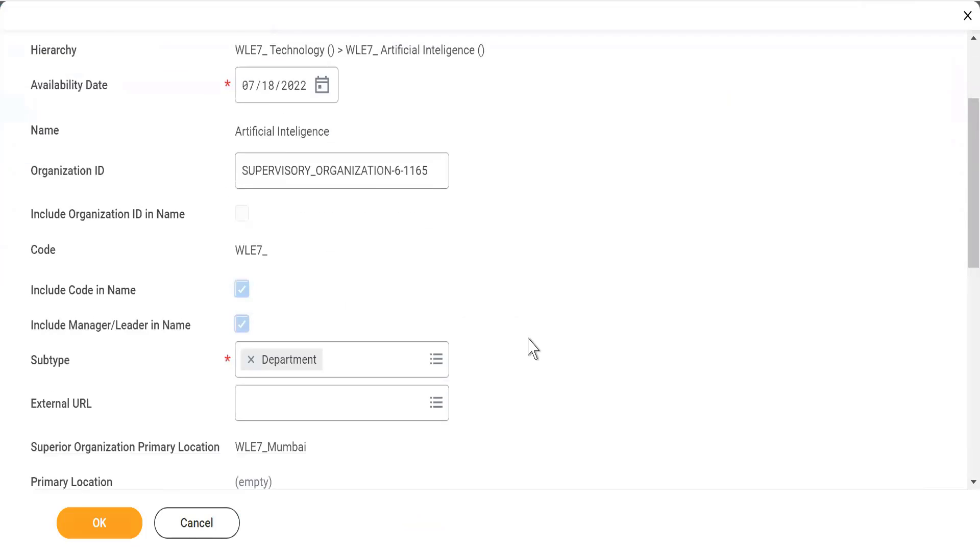
scroll(531, 349, down, 6)
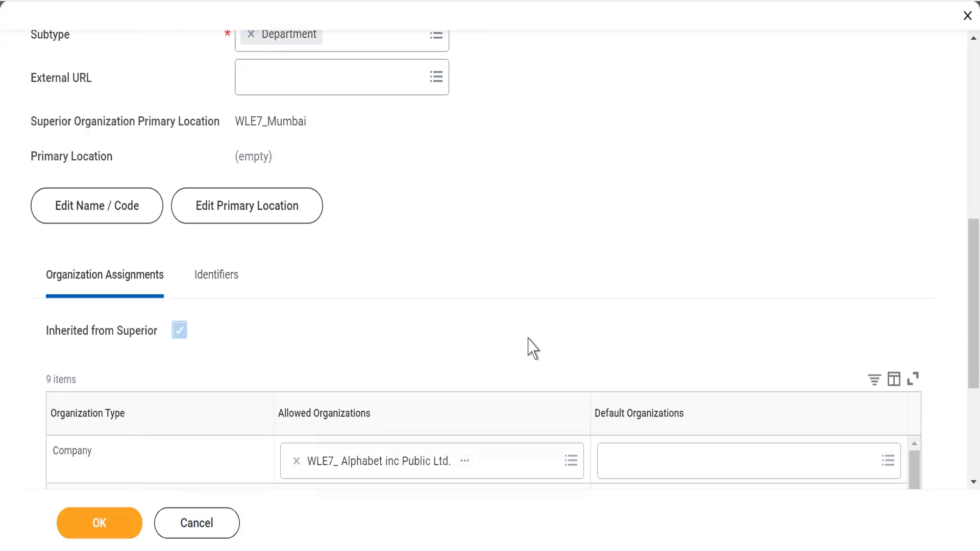
click(114, 203)
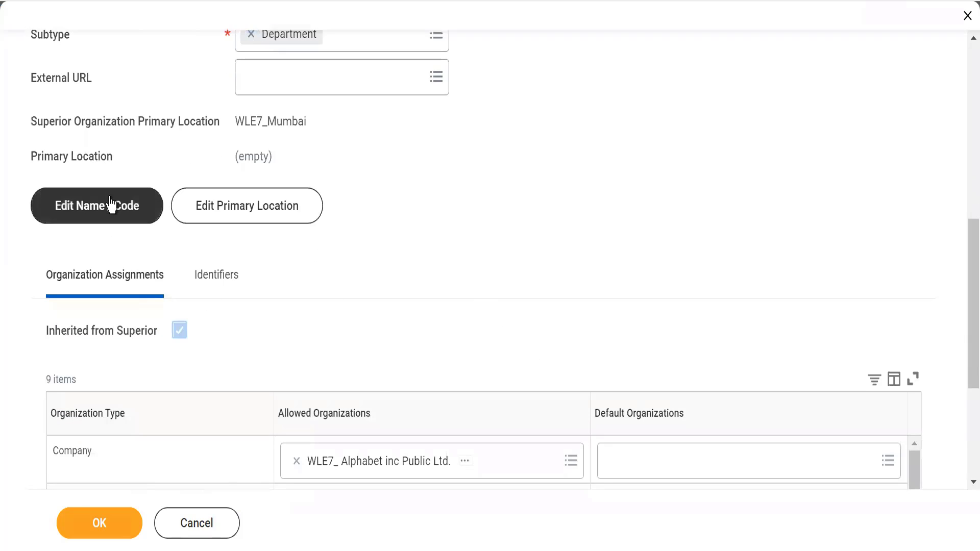
click(234, 225)
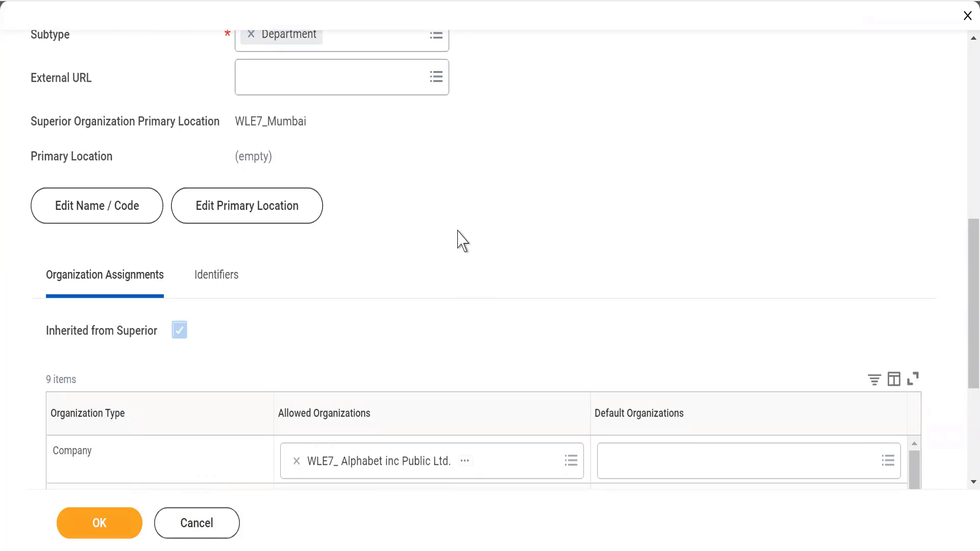
scroll(458, 240, down, 3)
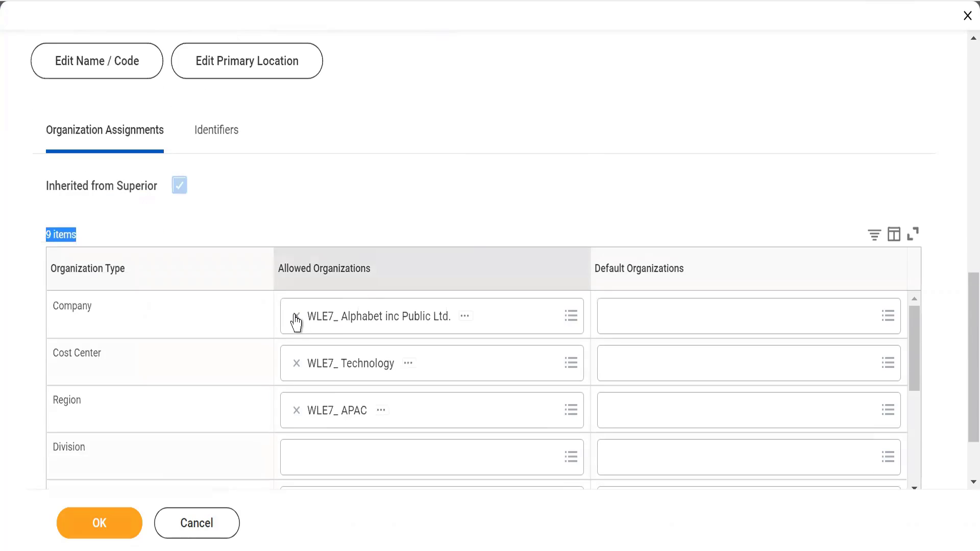
- Replace the allowed company of WLE7_ Artificial Inteligence with WLE7_ Alphabet inc and save the organization
click(296, 317)
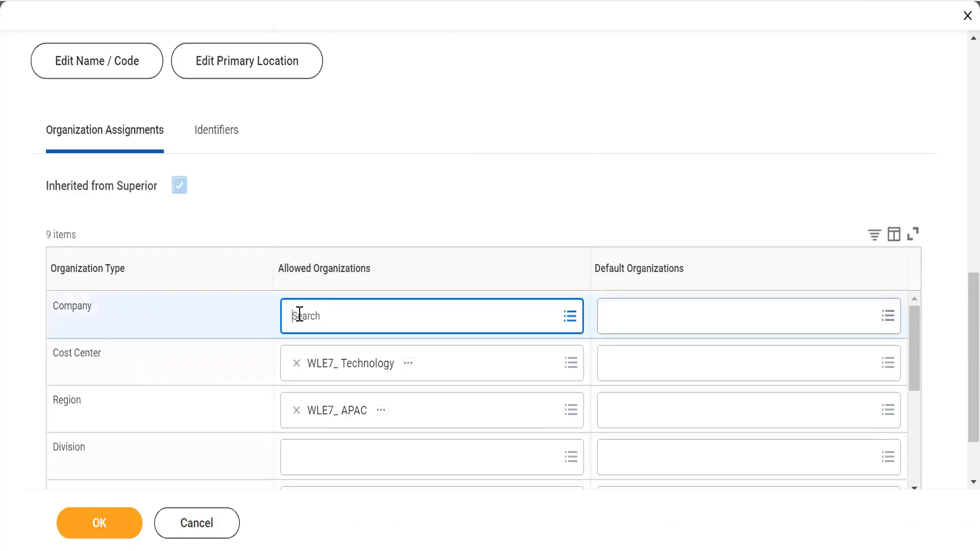
text(WL)
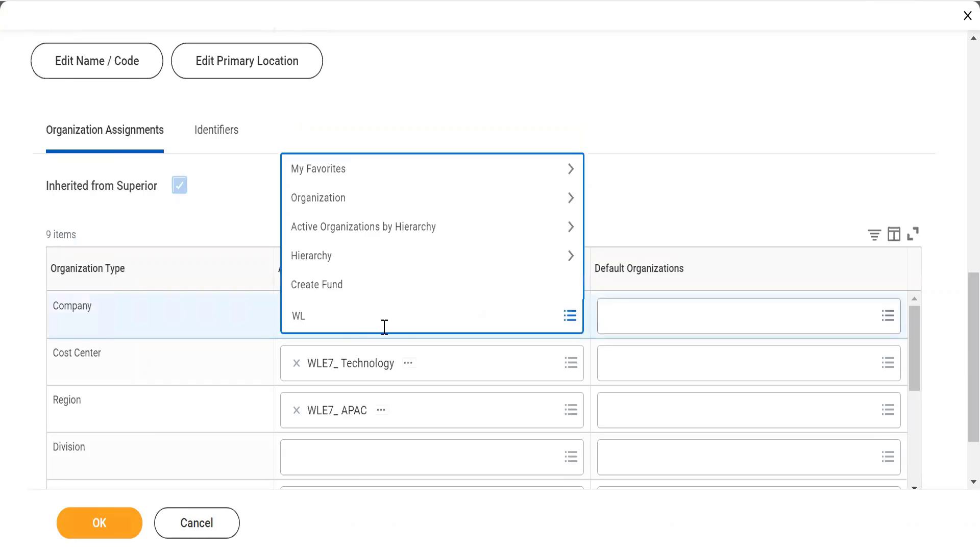
text(E7_)
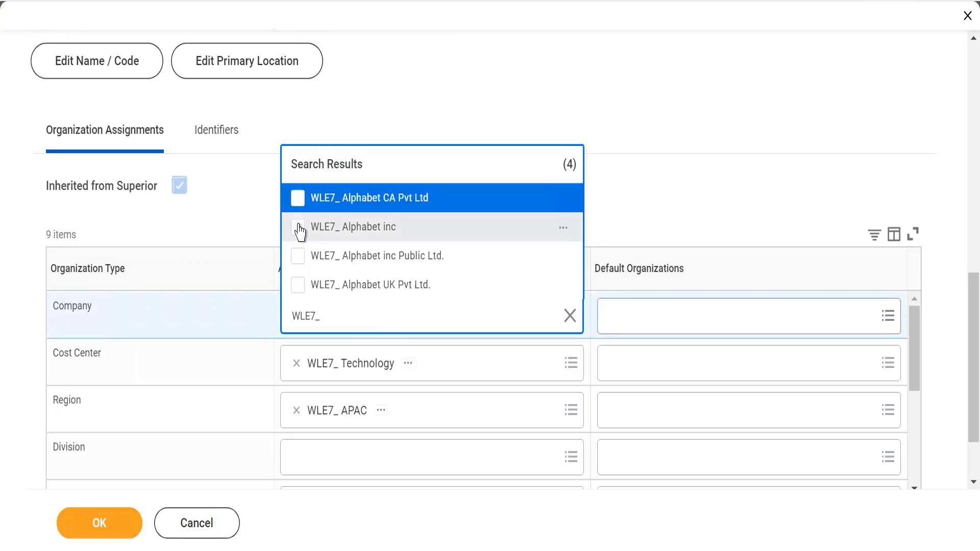
click(298, 228)
click(516, 96)
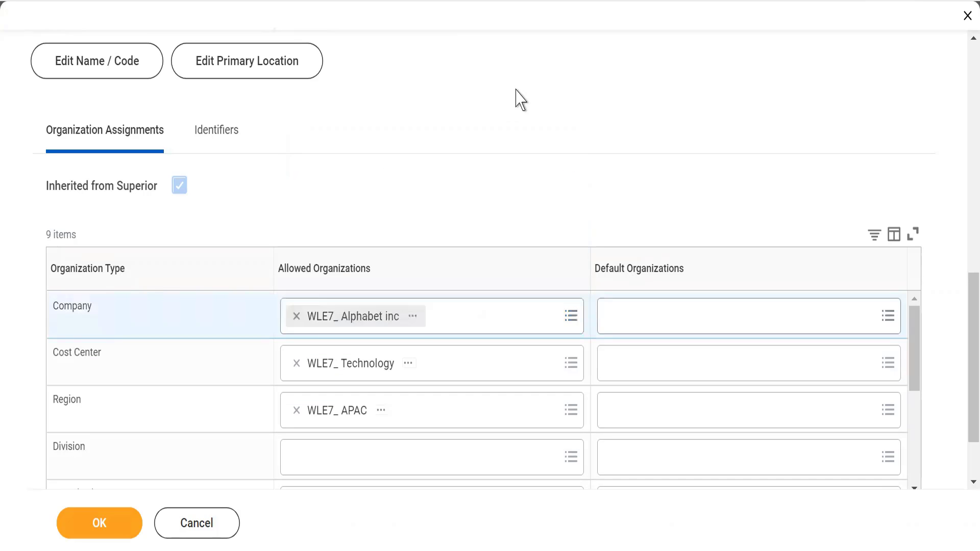
click(101, 523)
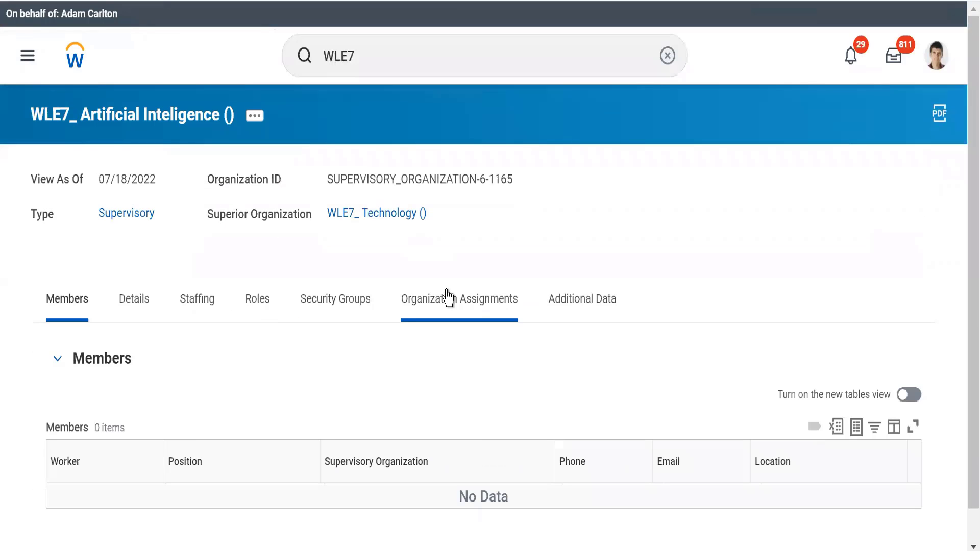
- Check whether the organization assignments of WLE7_ Artificial Inteligence are inherited from the superior and where its primary location comes from
click(448, 297)
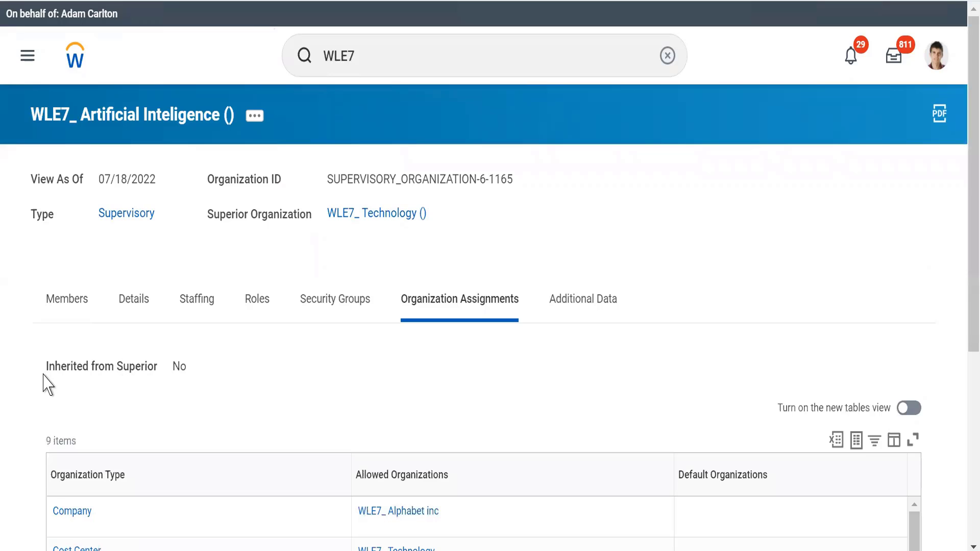
drag(42, 378, 194, 378)
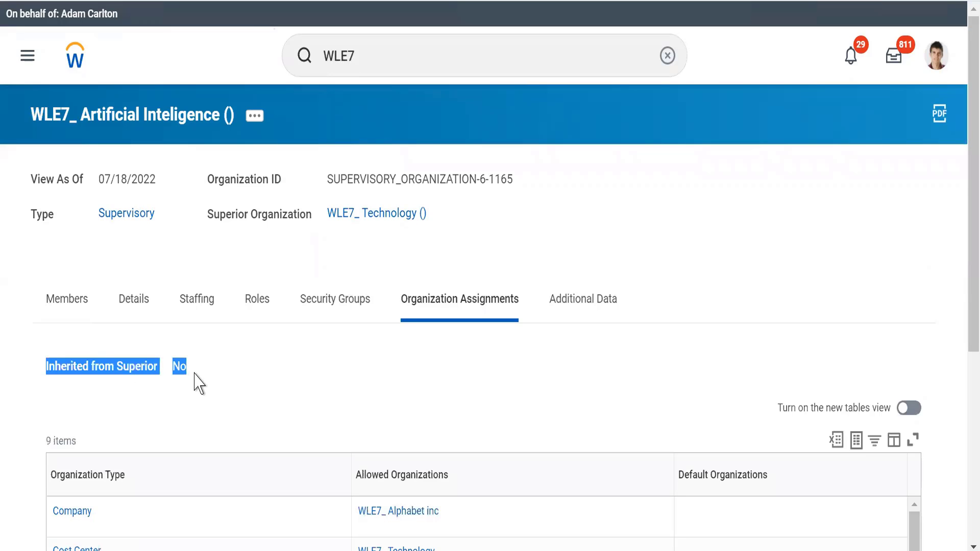
click(132, 305)
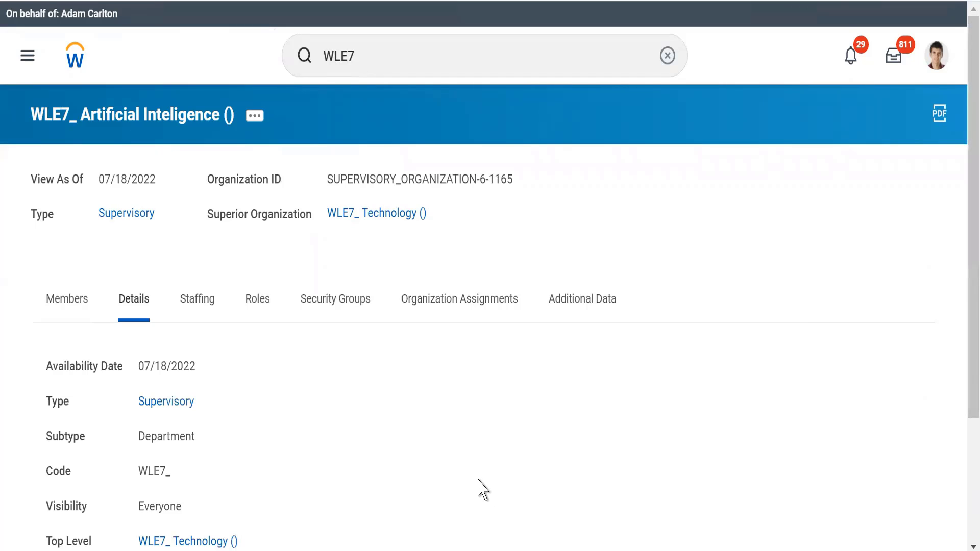
scroll(482, 490, down, 3)
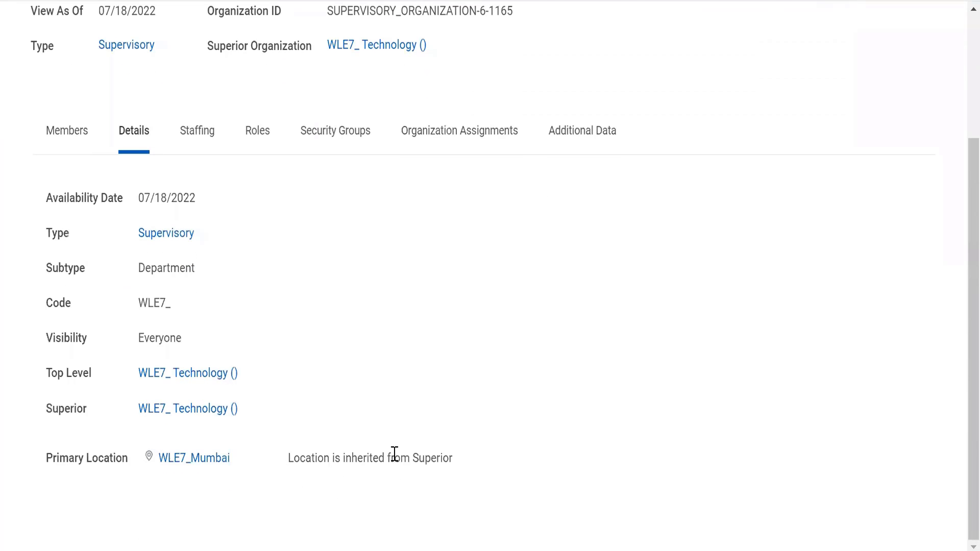
triple_click(395, 453)
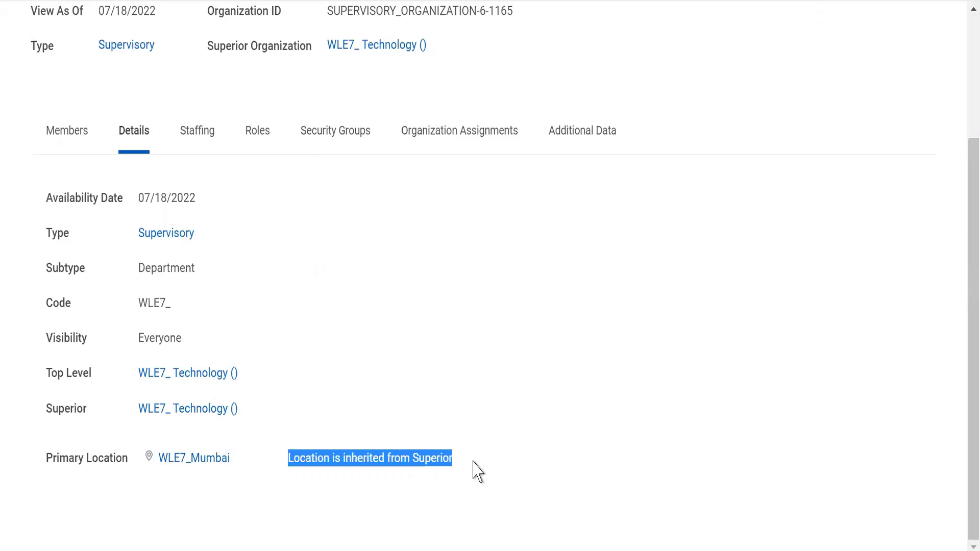
- Compare the inheritance of the organization assignments with that of the primary location for WLE7_ Artificial Inteligence
click(448, 139)
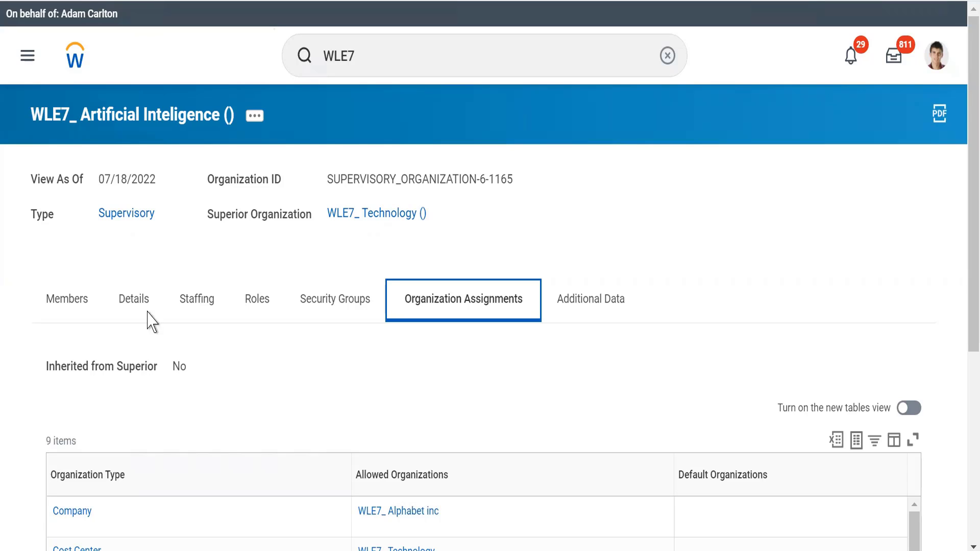
click(122, 299)
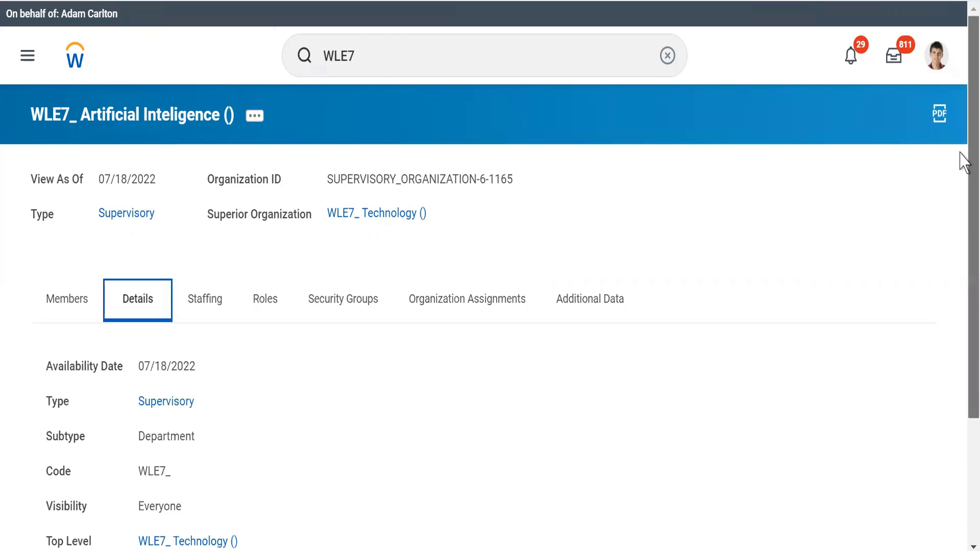
scroll(960, 152, down, 3)
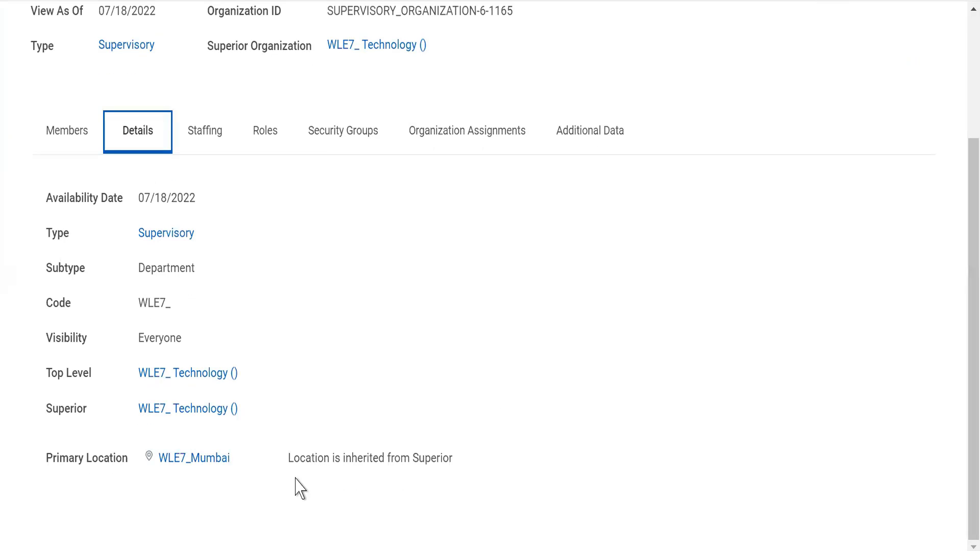
drag(280, 463, 470, 474)
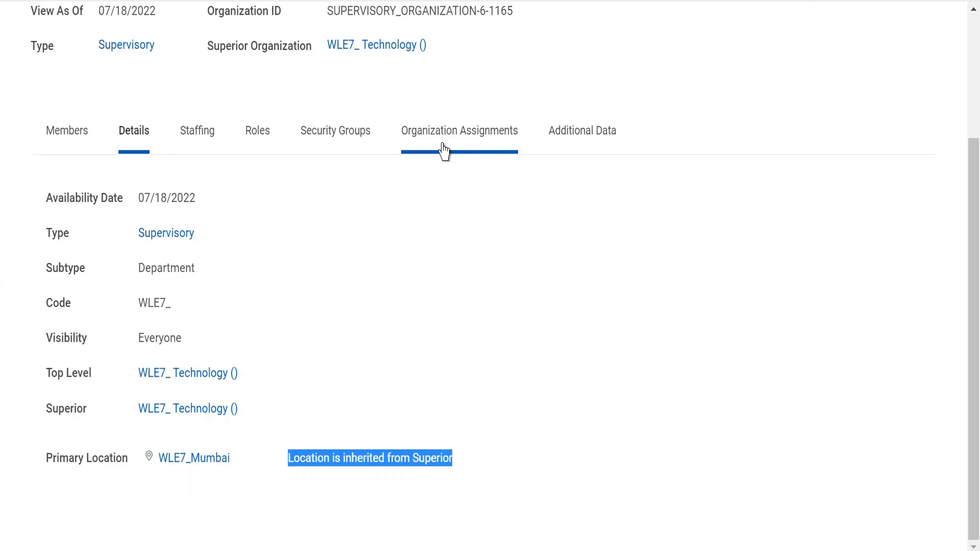
- Check the primary location of the superior WLE7_ Technology and reopen the details of its subordinate WLE7_ Artificial Inteligence
click(360, 58)
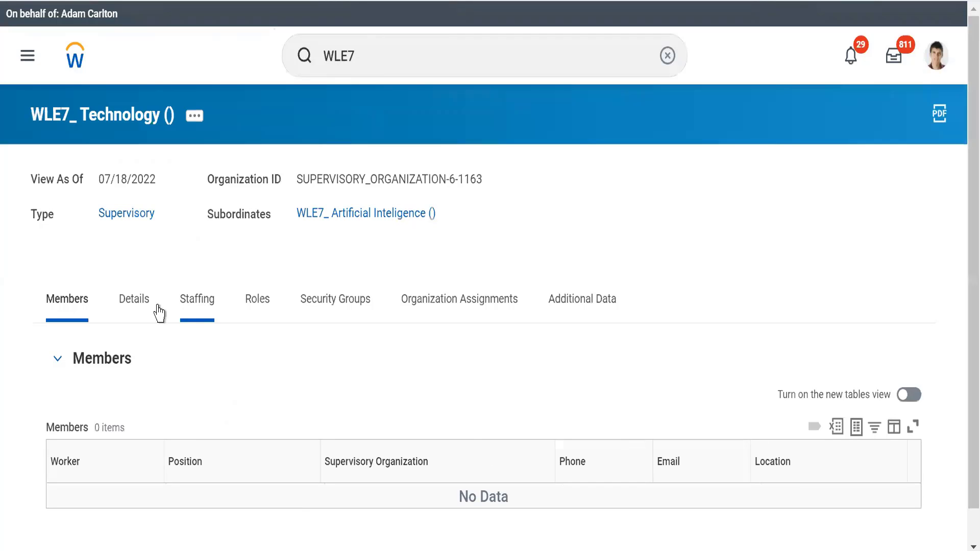
click(131, 305)
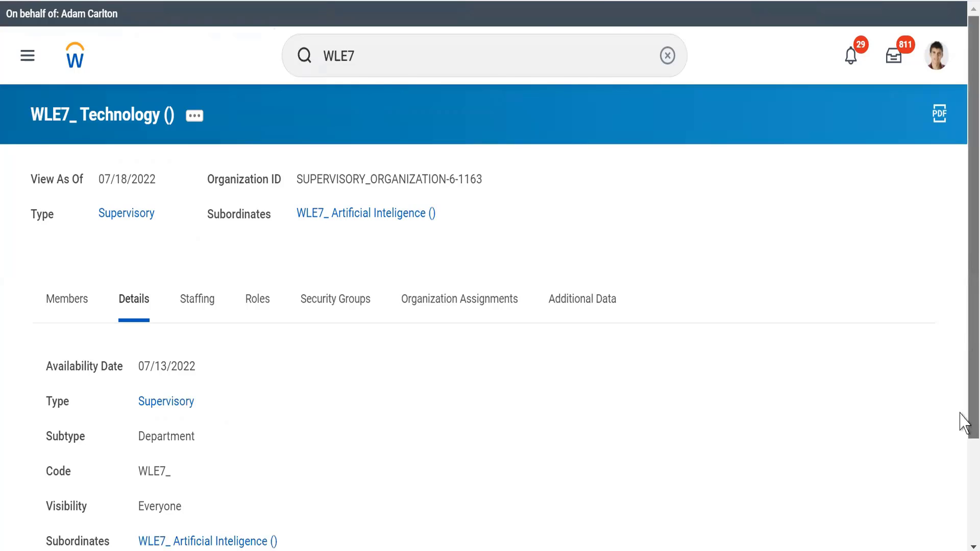
scroll(963, 439, down, 3)
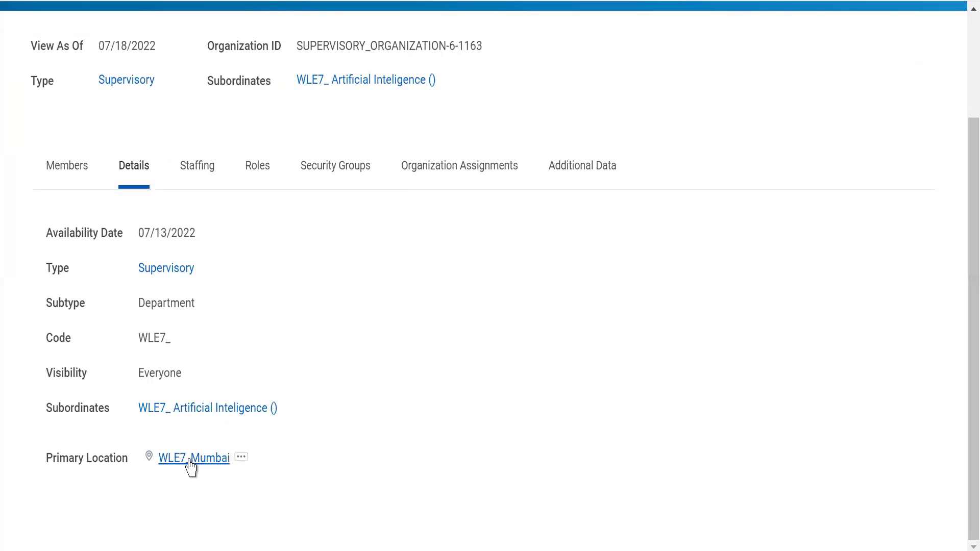
click(364, 82)
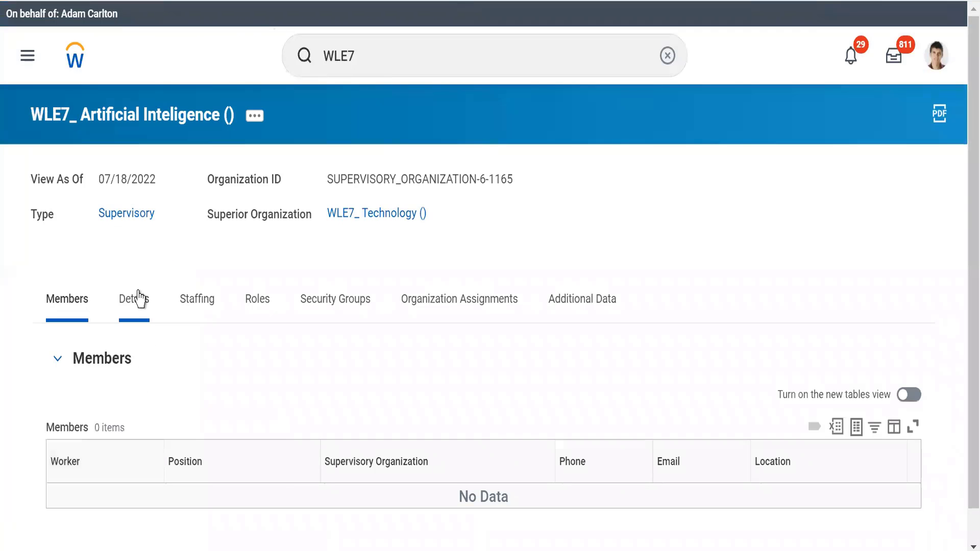
click(138, 299)
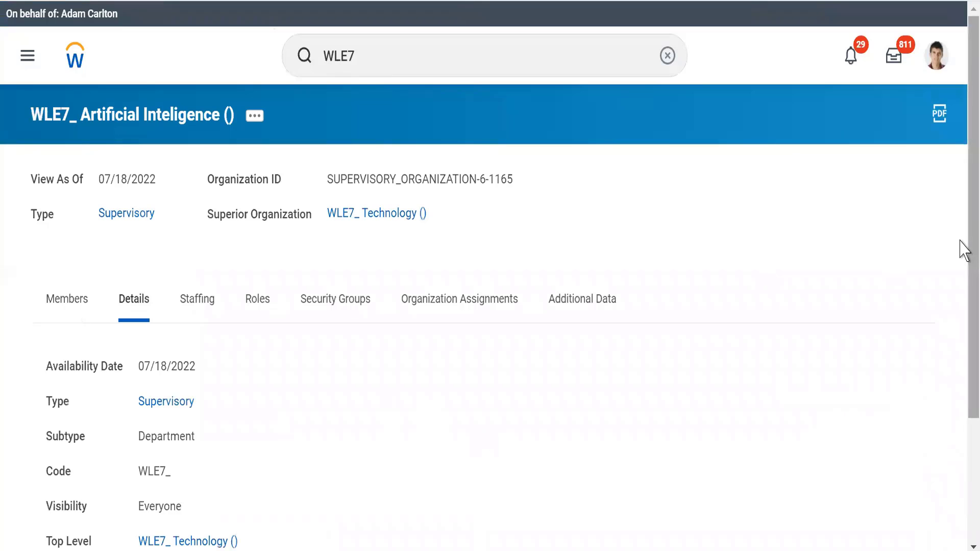
- Check whether the primary location of WLE7_ Artificial Inteligence is inherited from its superior
scroll(964, 327, down, 3)
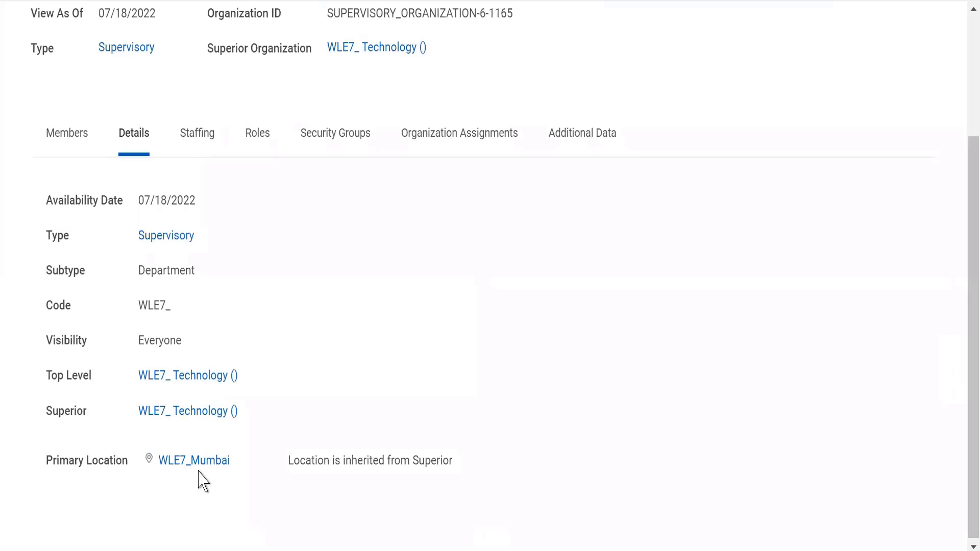
mouse_move(198, 469)
drag(287, 464, 516, 478)
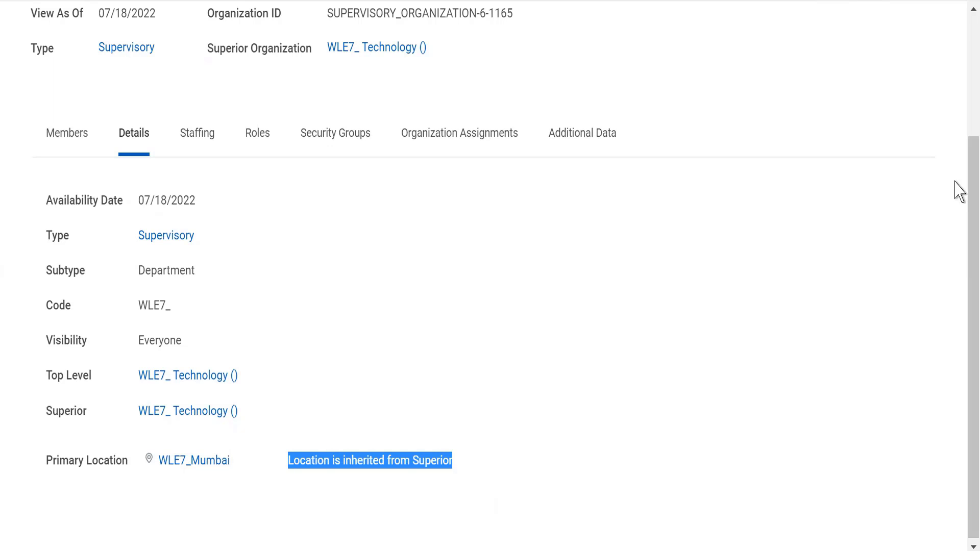
scroll(961, 161, up, 1)
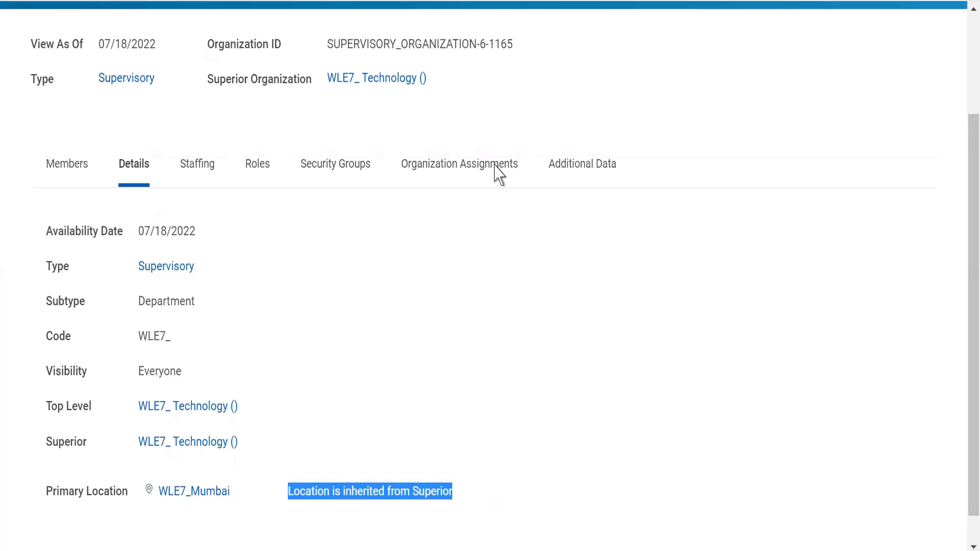
- Compare the organization assignments of WLE7_ Artificial Inteligence with those of its superior WLE7_ Technology, including the inheritance setting
click(440, 165)
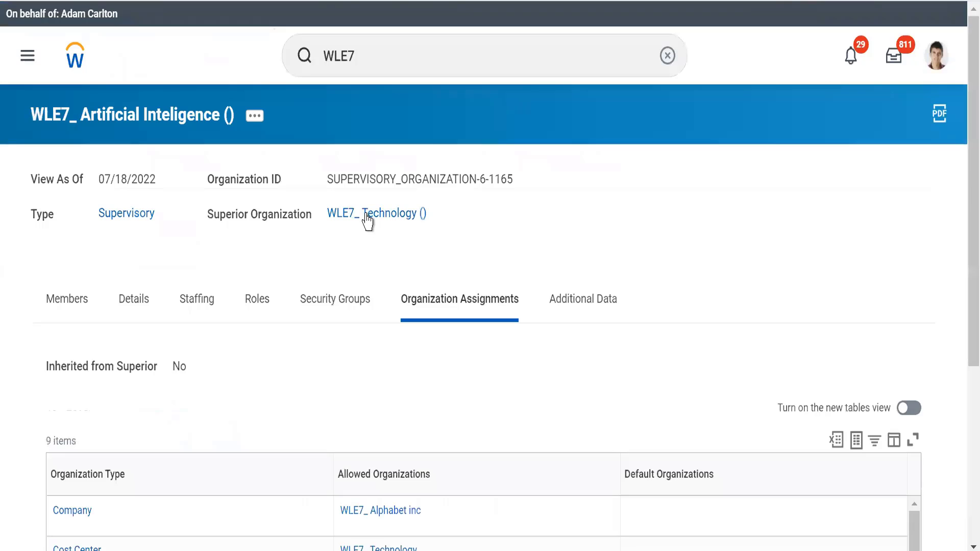
click(367, 220)
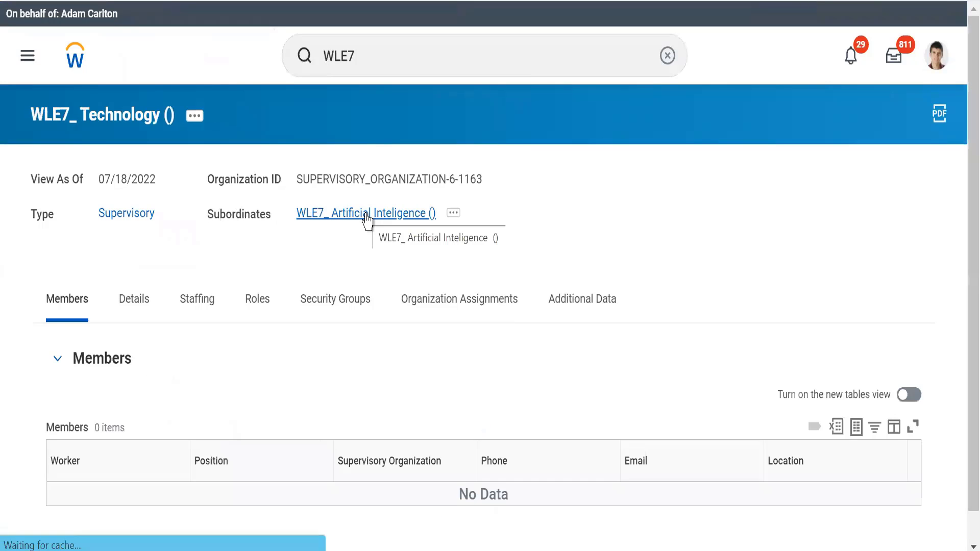
click(437, 308)
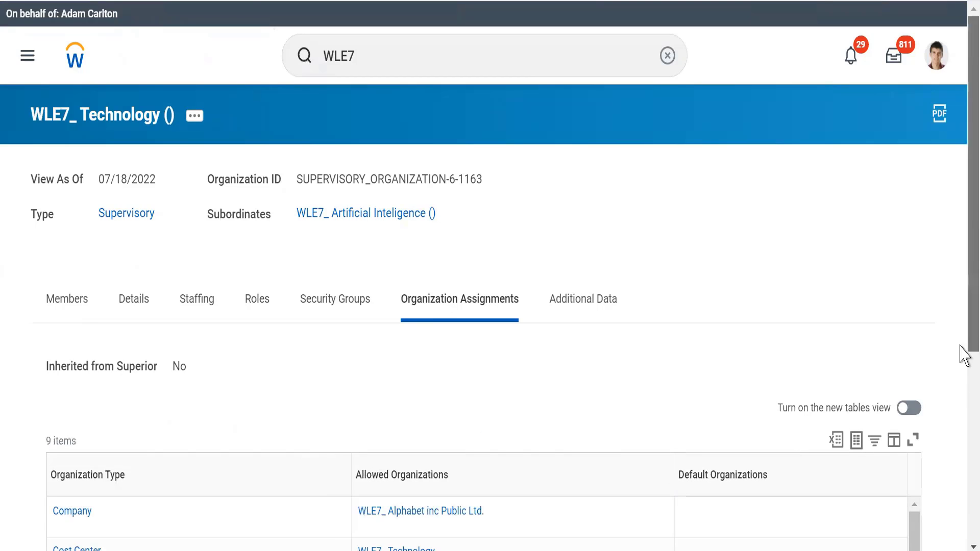
scroll(961, 391, down, 4)
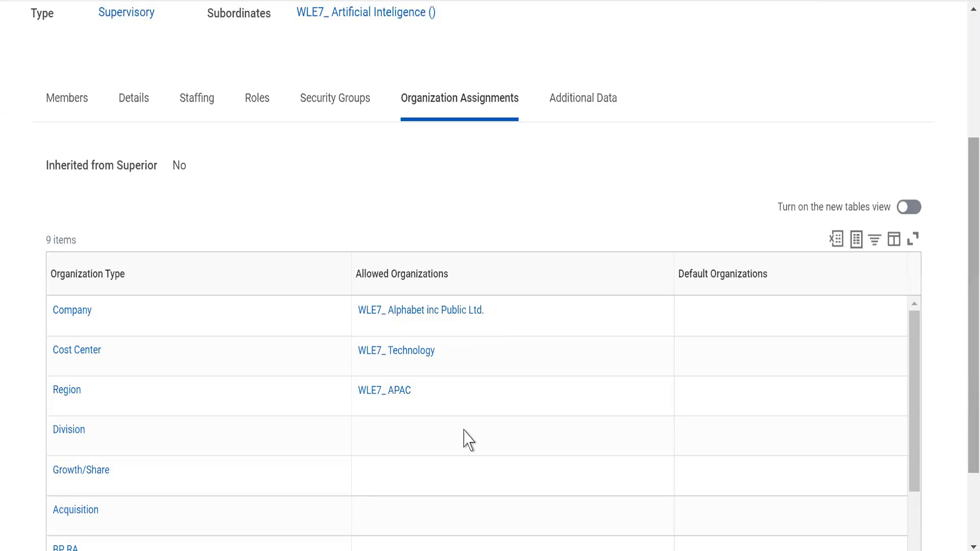
drag(170, 165, 203, 159)
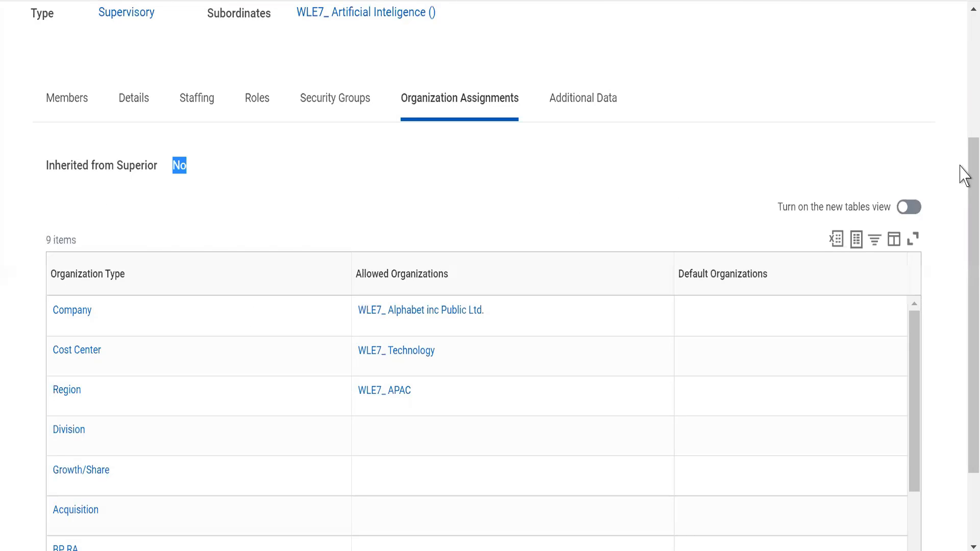
mouse_move(962, 169)
mouse_down()
mouse_move(962, 70)
mouse_move(963, 176)
mouse_up()
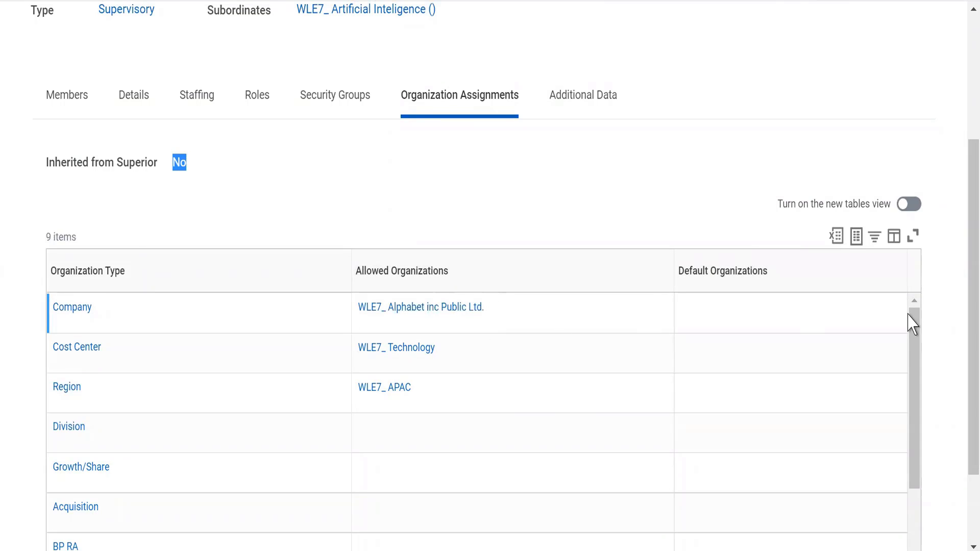
drag(964, 295, 965, 220)
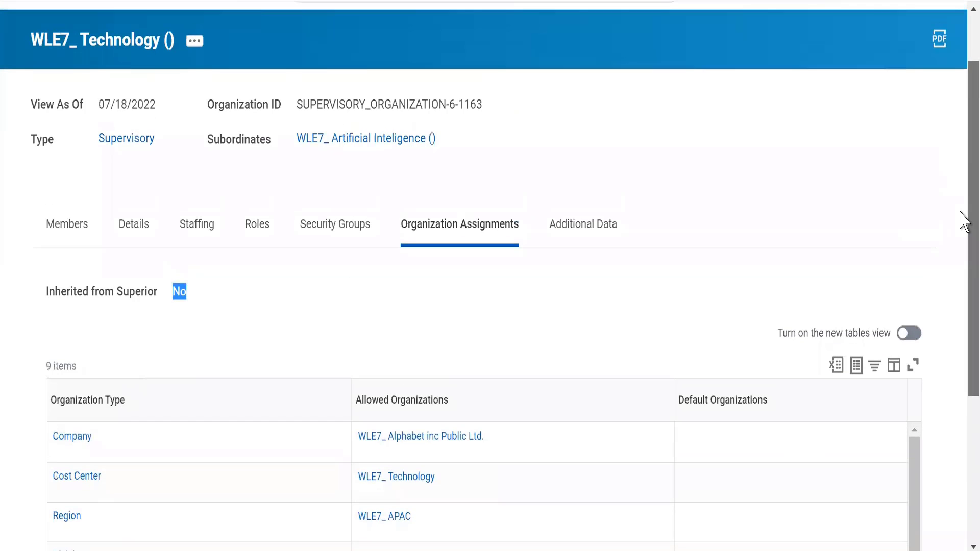
- Reopen the subordinate WLE7_ Artificial Inteligence and review its organization assignment inheritance and its members
click(358, 145)
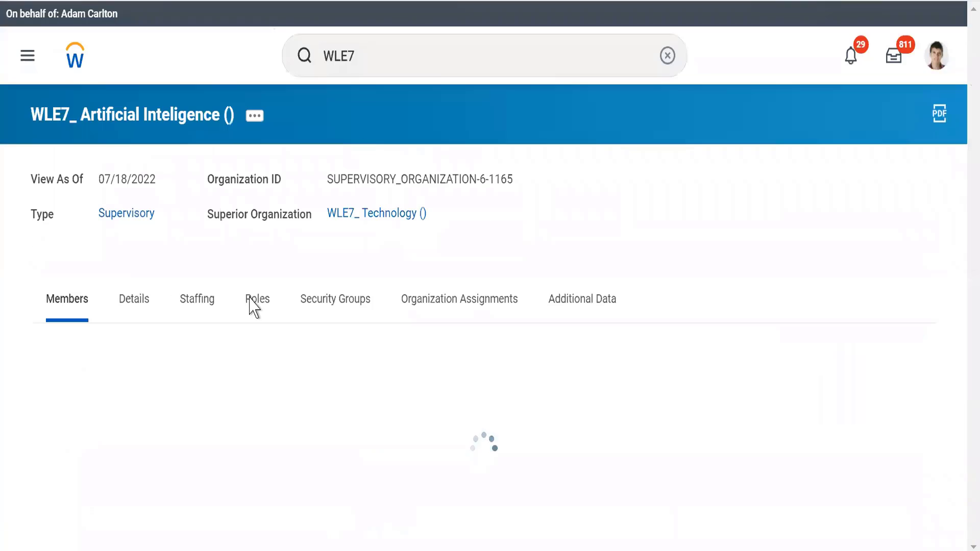
click(445, 301)
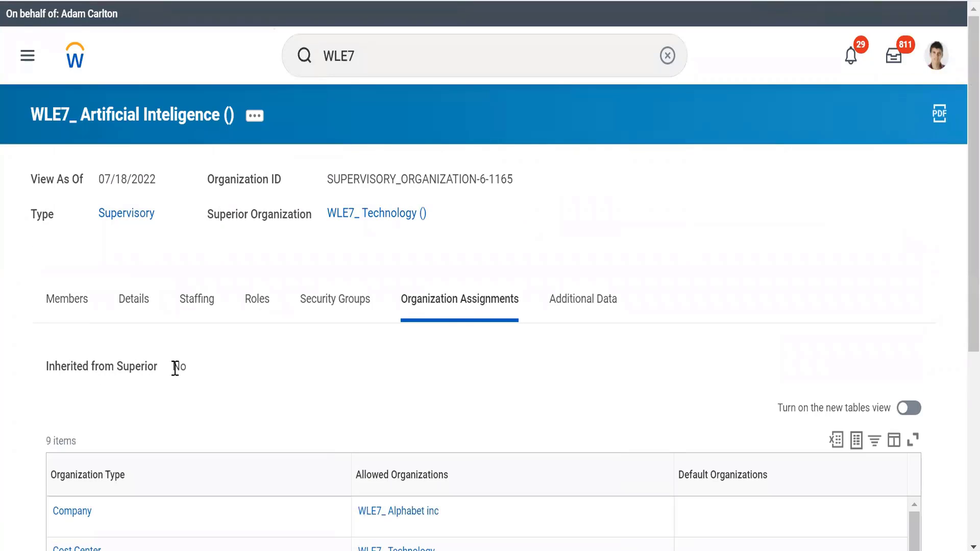
double_click(212, 354)
click(269, 257)
click(63, 305)
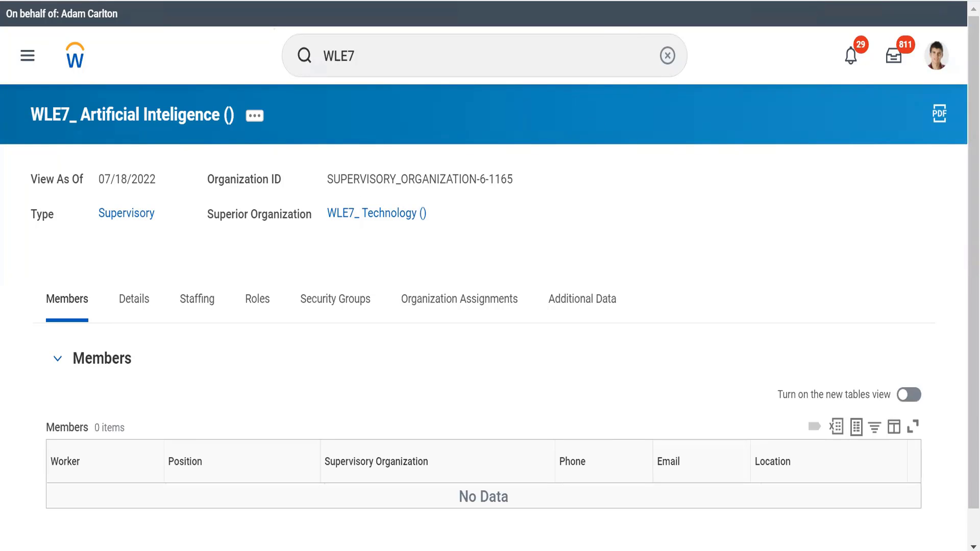
- Switch to the Sup org workbook in Excel and review the column headings of the Supervisory organization sheet
key(alt+Tab)
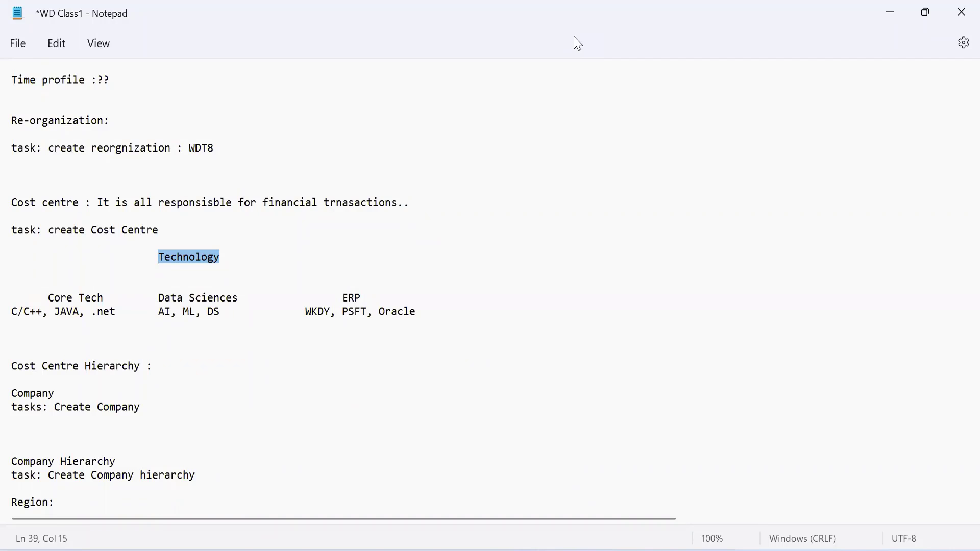
key(alt+Tab)
key(alt+Tab)
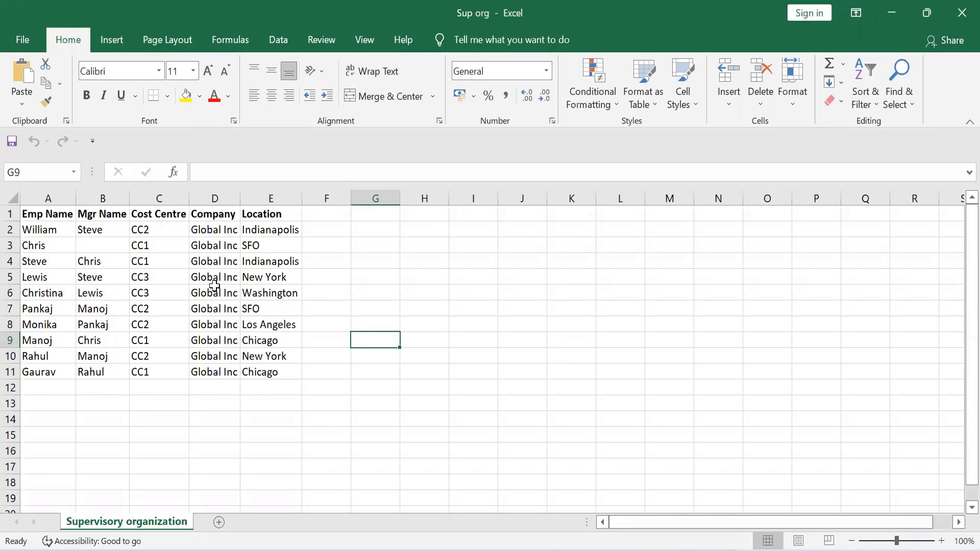
click(240, 198)
click(283, 216)
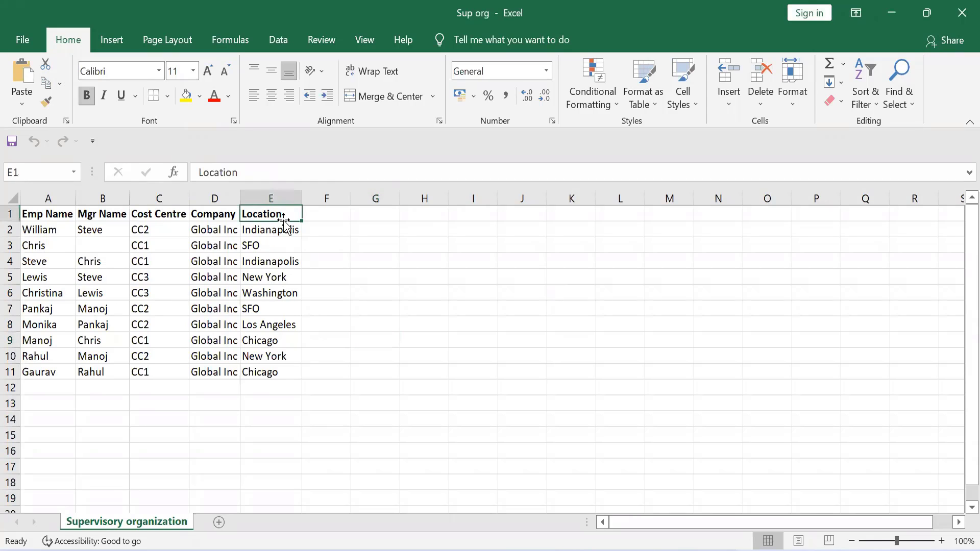
key(Left)
key(Left)
key(Left)
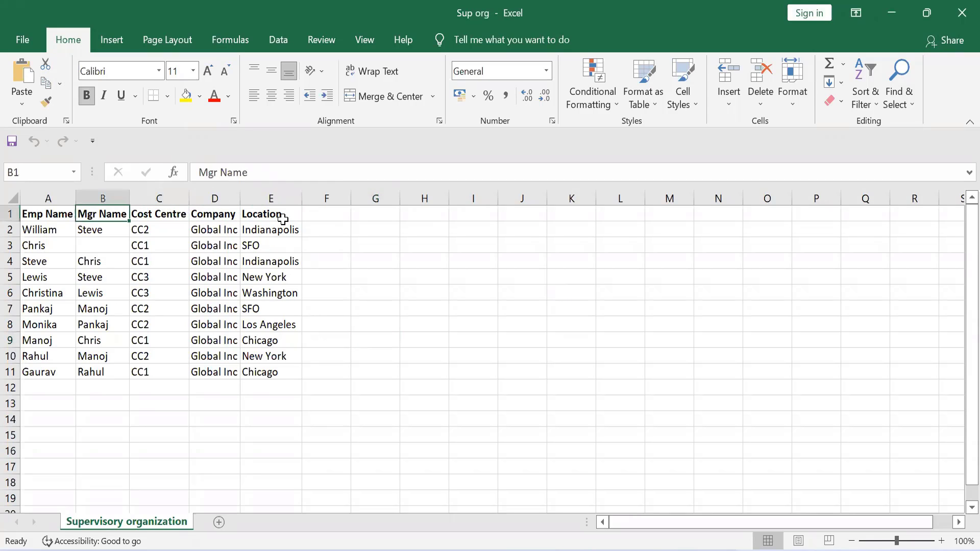
key(Left)
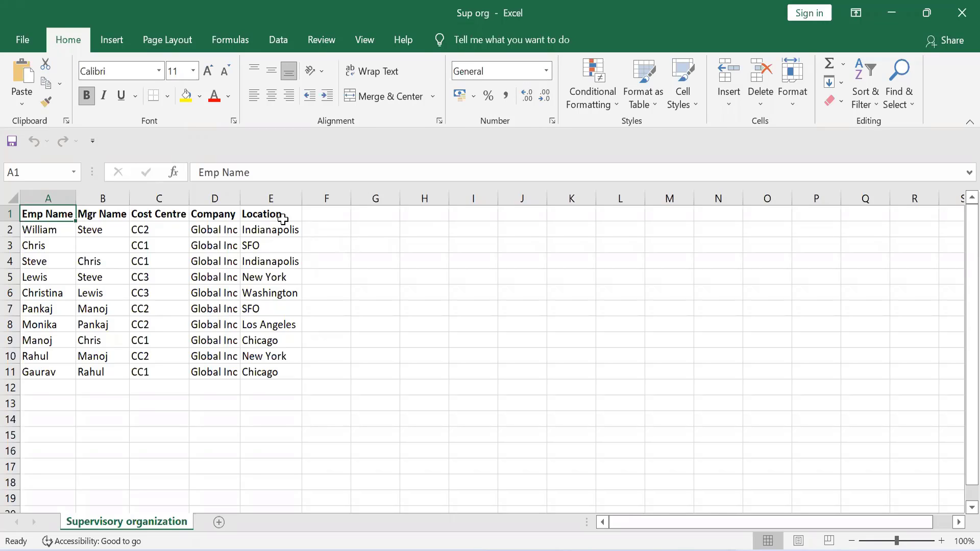
- Review the employee names and their managers row by row in columns A and B
click(55, 234)
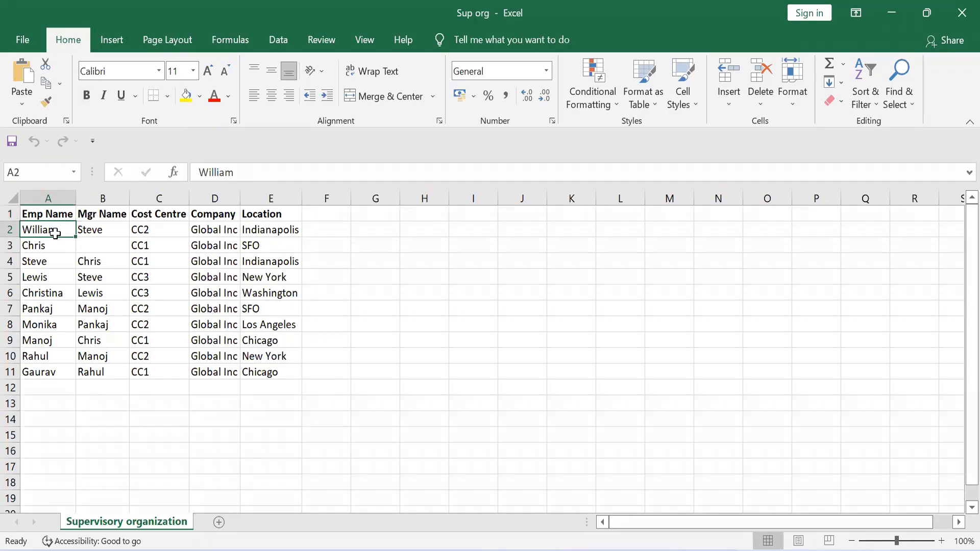
key(Down)
key(Down)
key(Down)
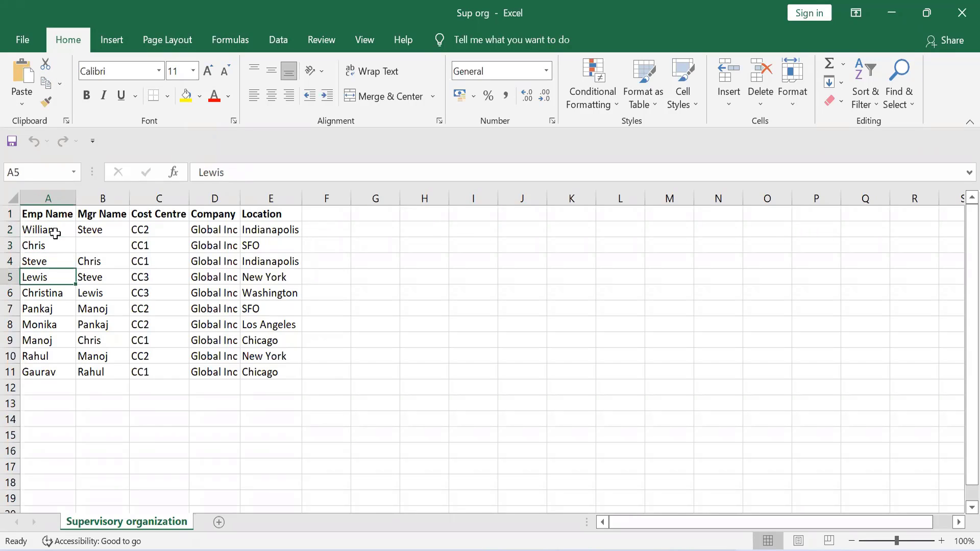
key(Down)
key(Down)
key(Down)
key(Down)
key(Down)
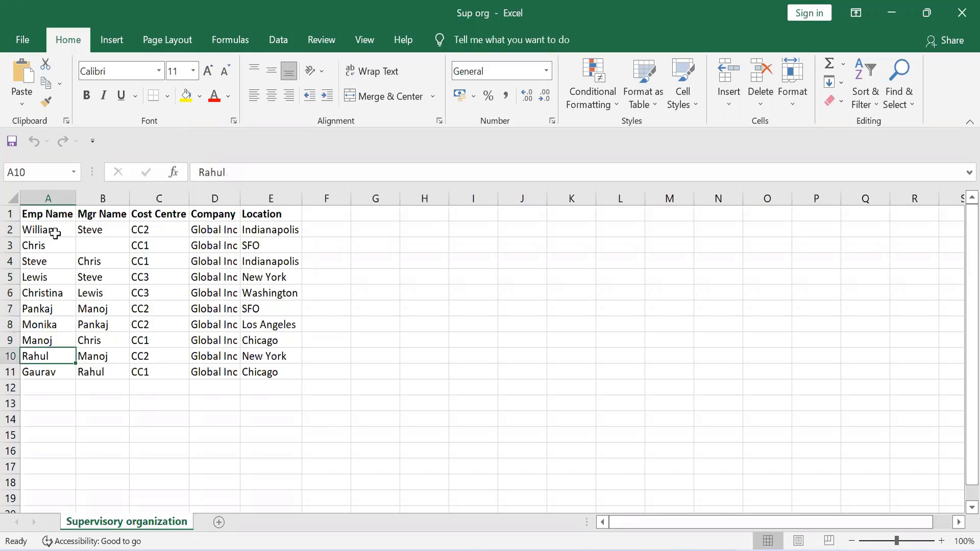
key(Down)
key(Right)
key(Up)
key(Up)
key(Up)
key(Up)
key(Up)
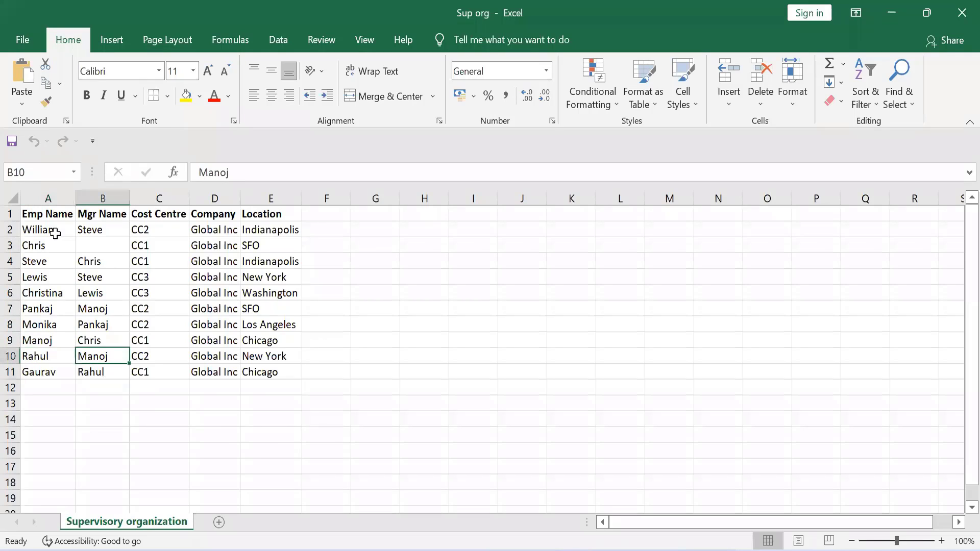
key(Up)
key(Up)
key(Up)
key(Up)
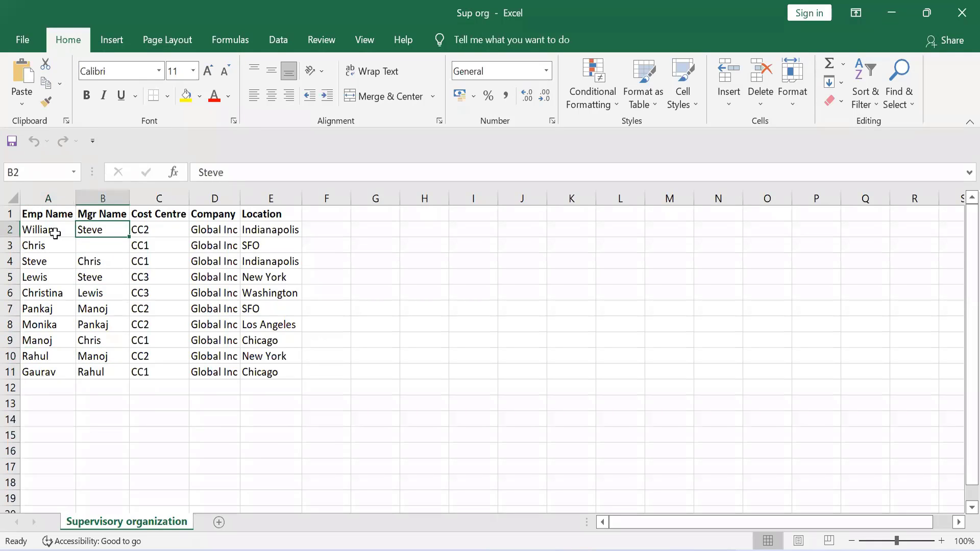
key(Right)
key(Right)
key(Right)
key(Right)
key(Right)
key(Right)
key(Right)
key(Right)
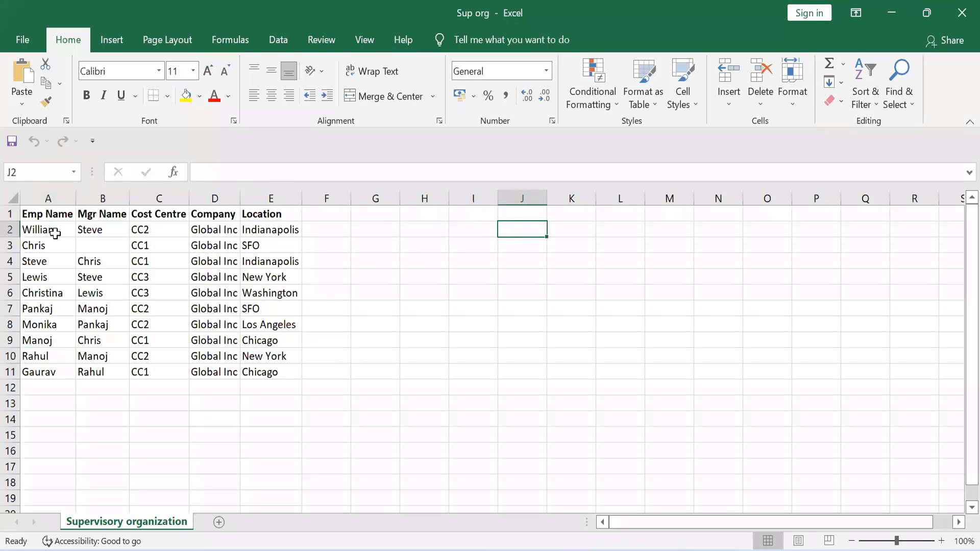
key(Down)
key(Down)
key(Down)
key(Down)
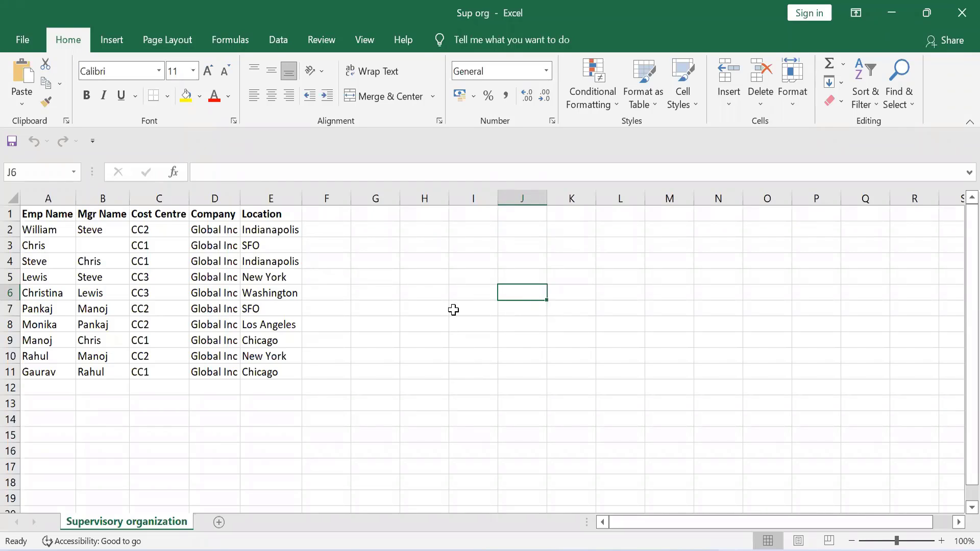
- Identify the employee without a manager and enter that employee's name in cell J7 as the top of the hierarchy
click(102, 246)
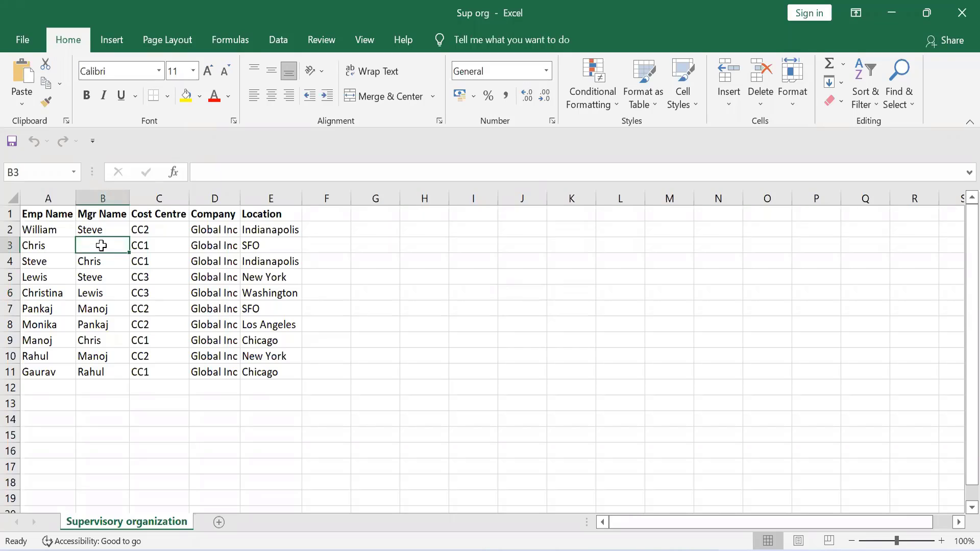
click(517, 277)
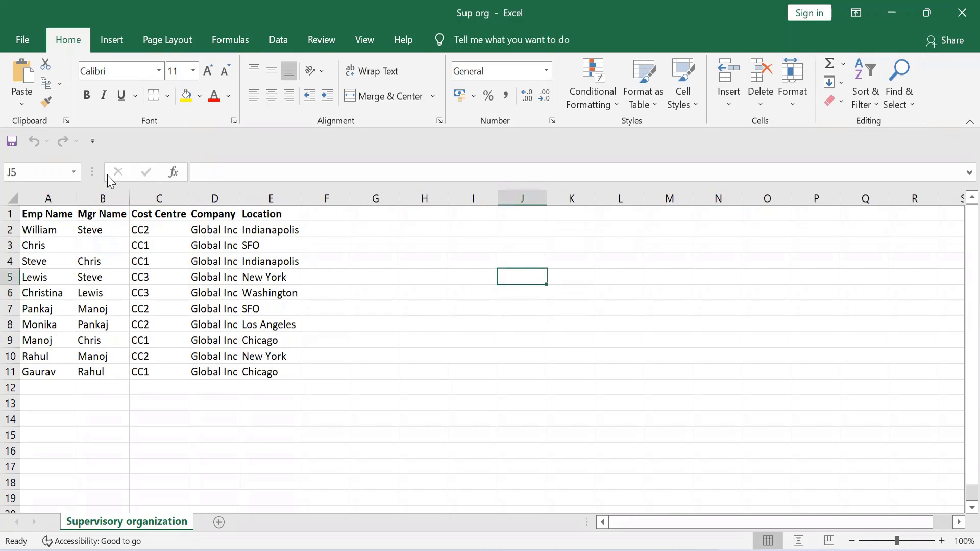
click(36, 248)
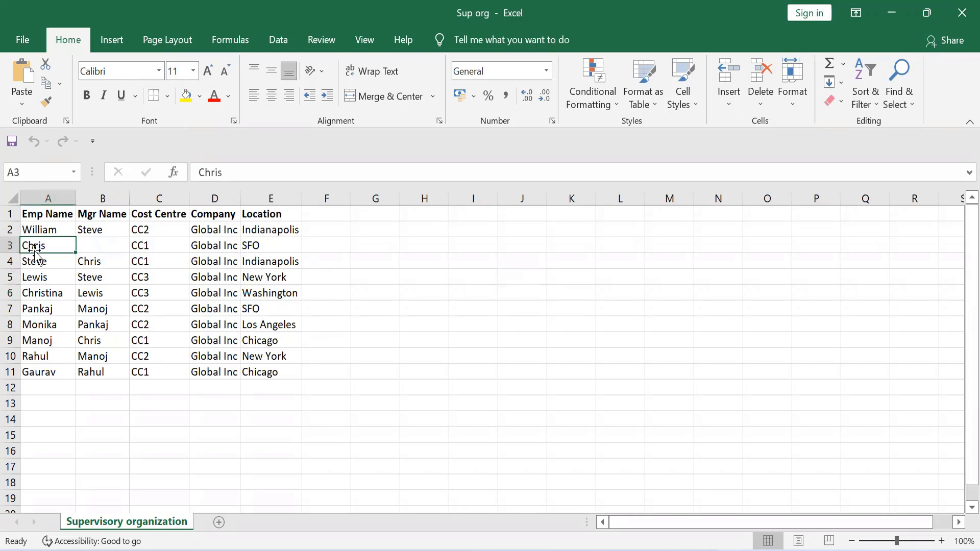
click(98, 241)
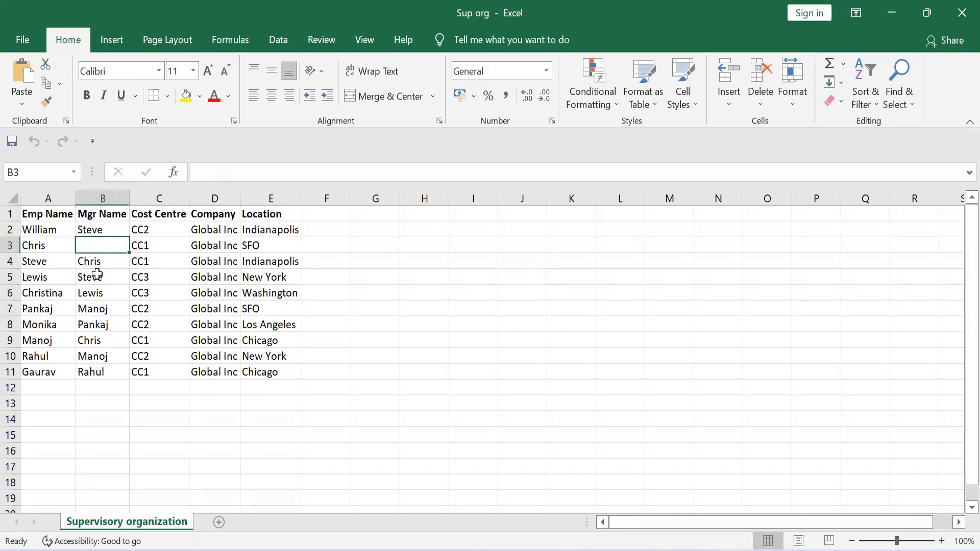
click(94, 260)
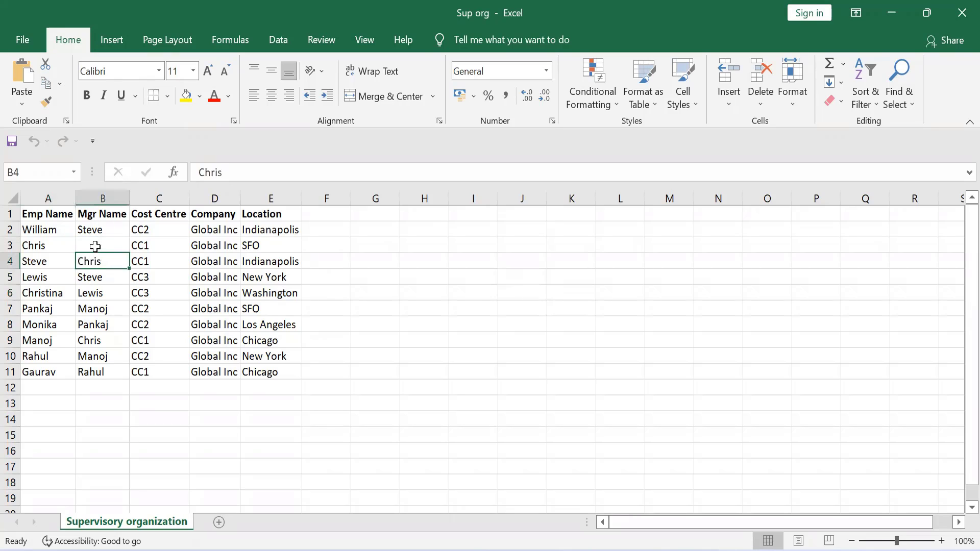
click(92, 247)
click(521, 313)
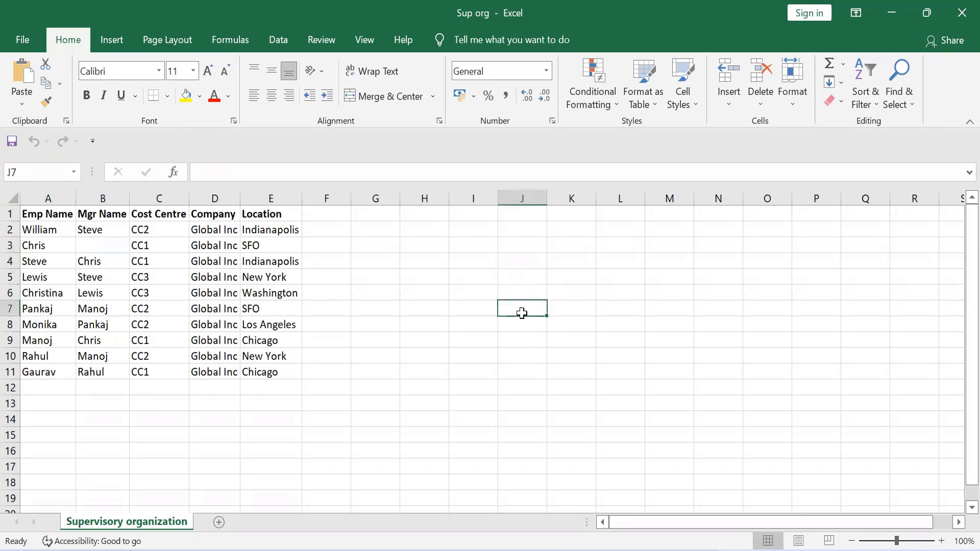
text(Chris)
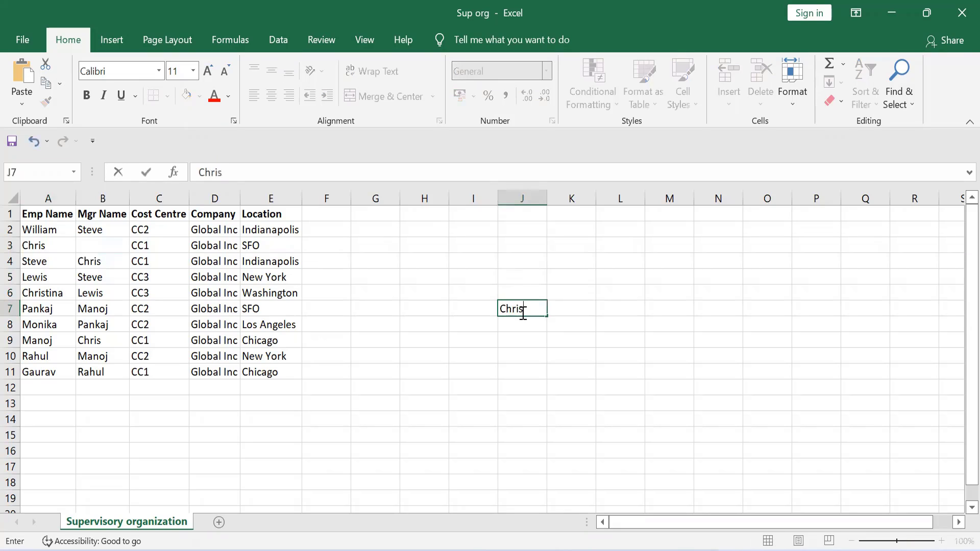
key(Return)
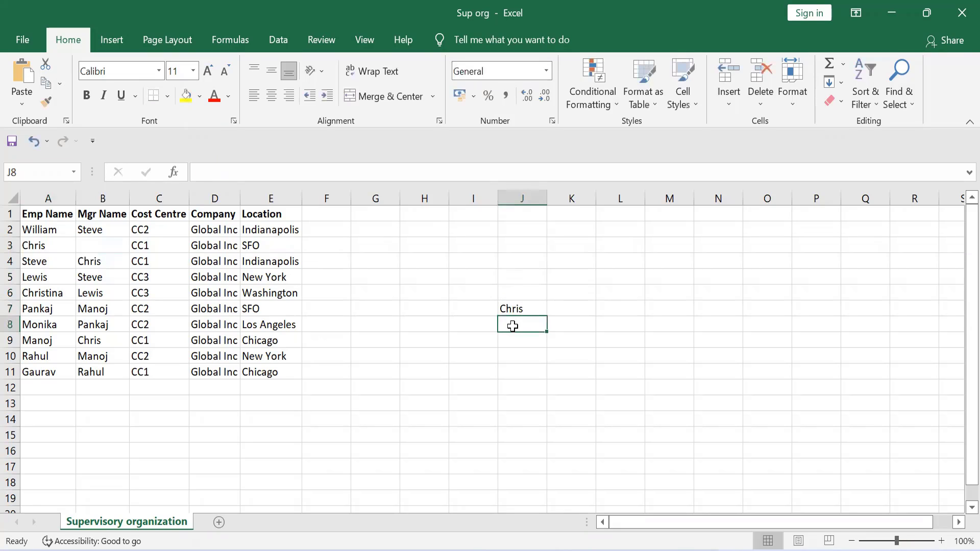
- Review the employees in rows 2 to 4 against the Mgr Name column to determine who manages other employees
click(480, 327)
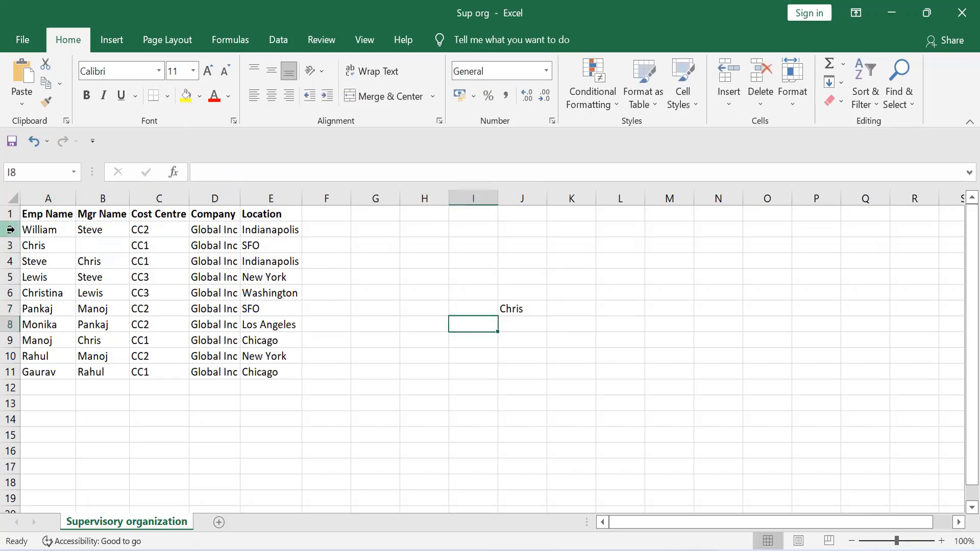
click(43, 230)
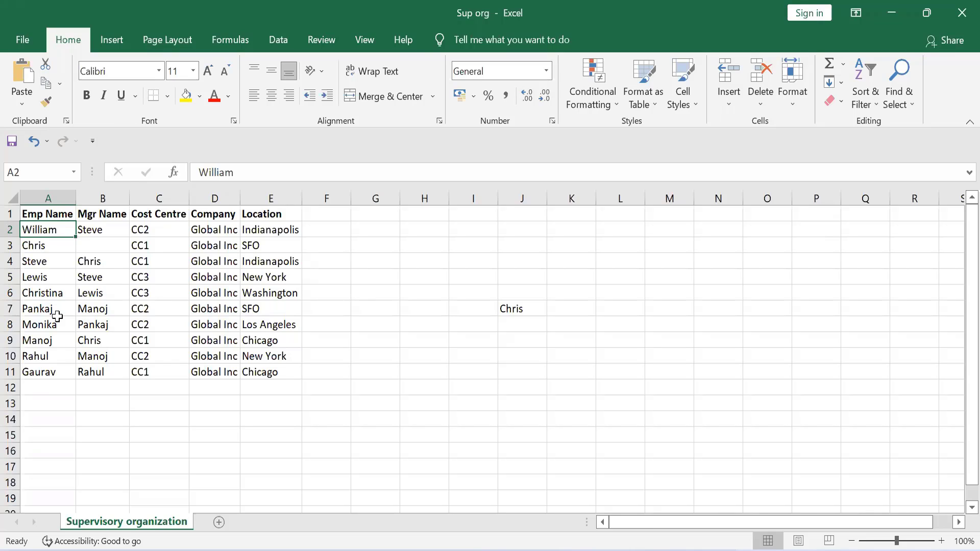
click(468, 326)
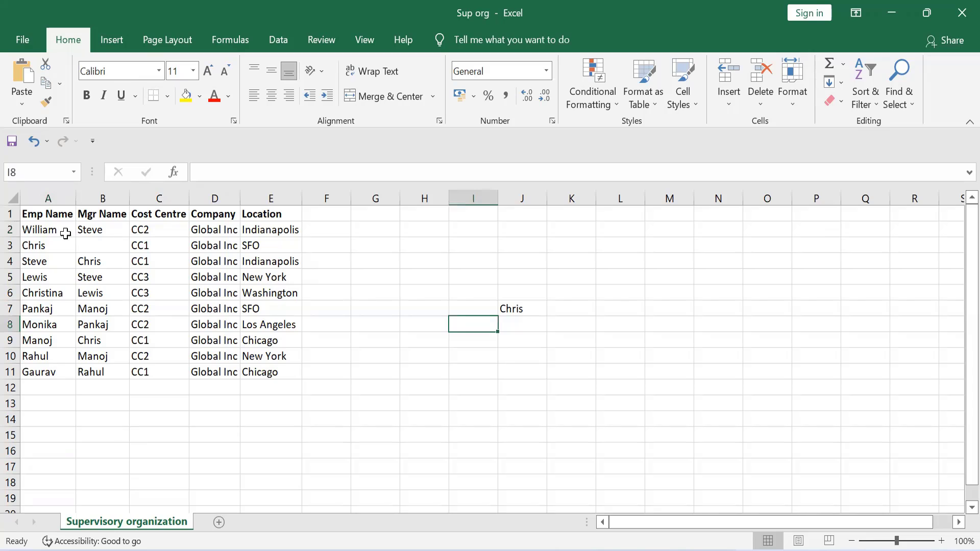
click(41, 232)
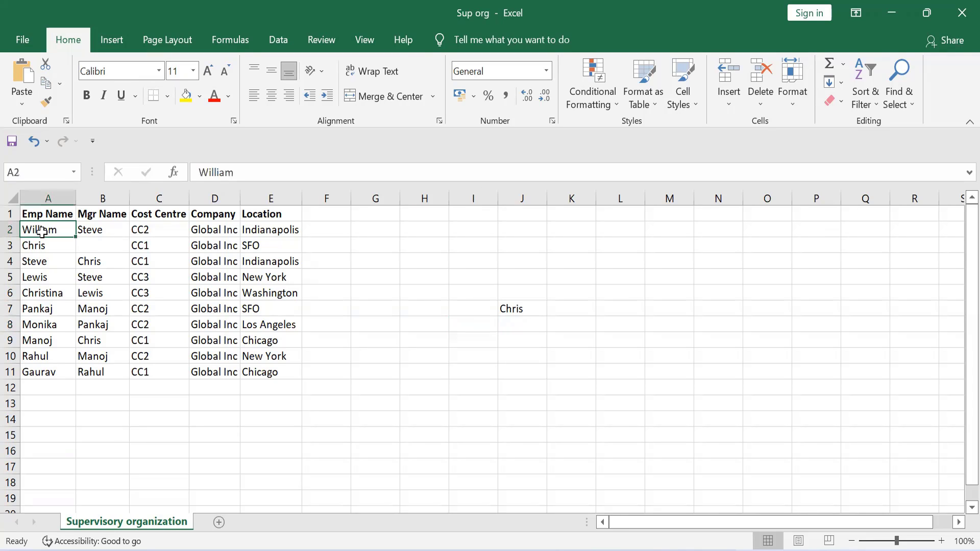
key(Down)
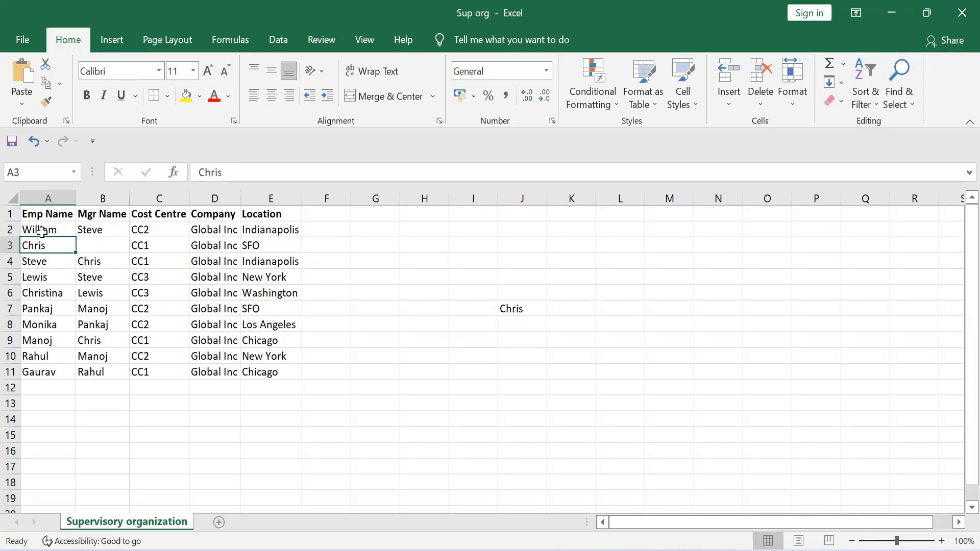
key(Right)
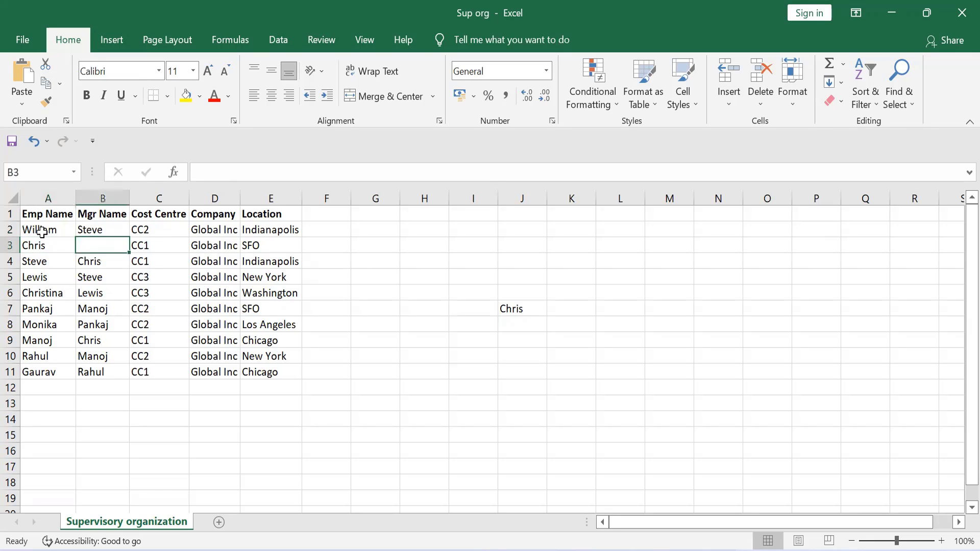
key(Left)
key(Right)
key(Down)
key(Up)
key(Left)
key(Down)
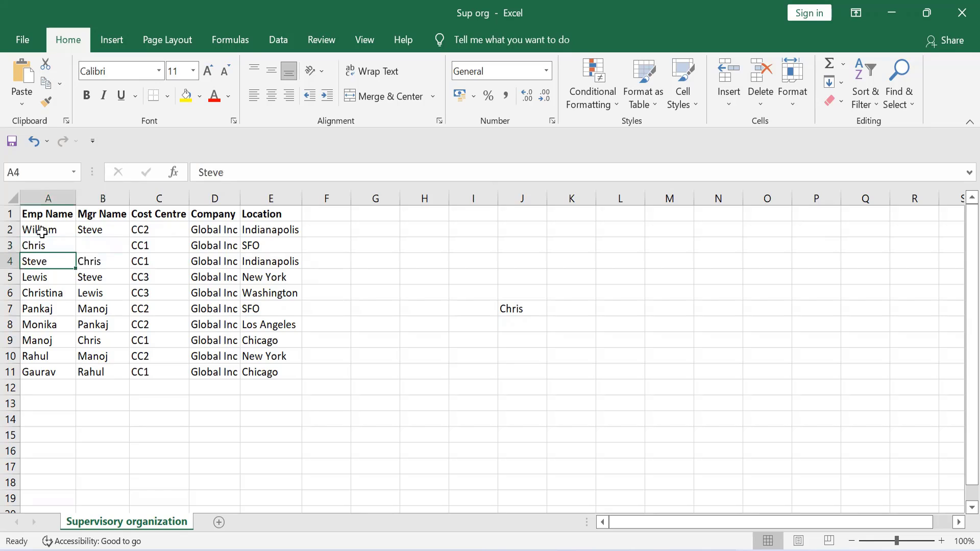
key(Up)
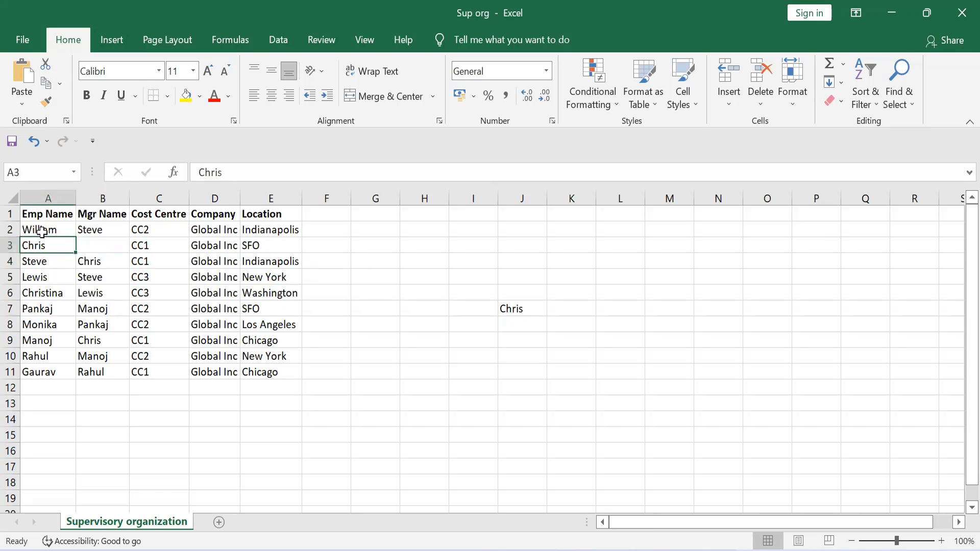
key(Down)
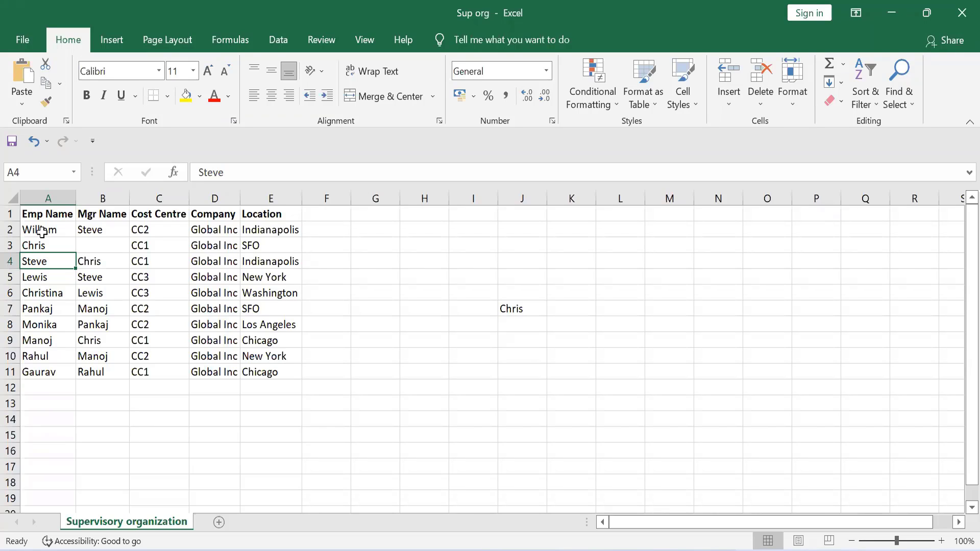
key(Up)
key(Up)
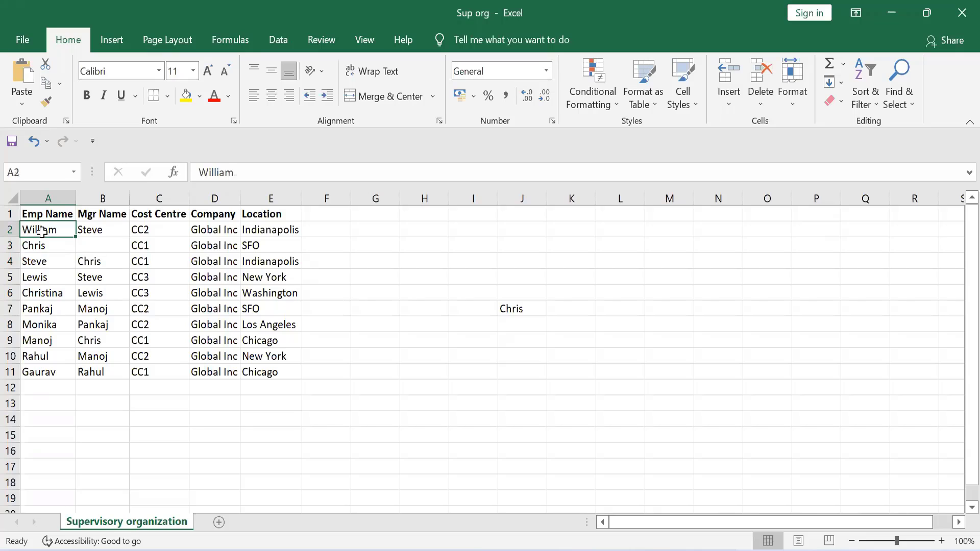
key(Down)
key(Up)
key(Down)
key(Down)
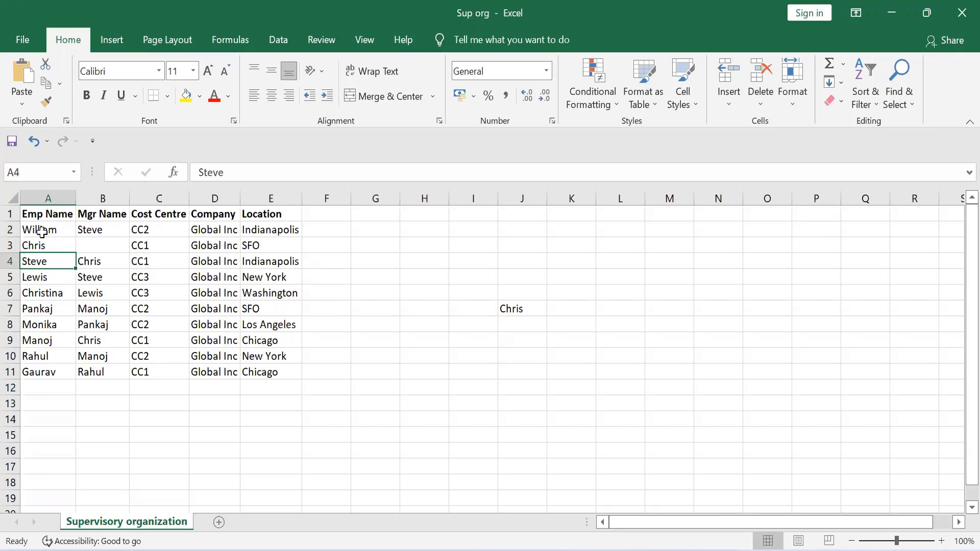
- Check the manager of the row 4 employee and enter that employee's name in cell I8, one level below the top manager
key(Right)
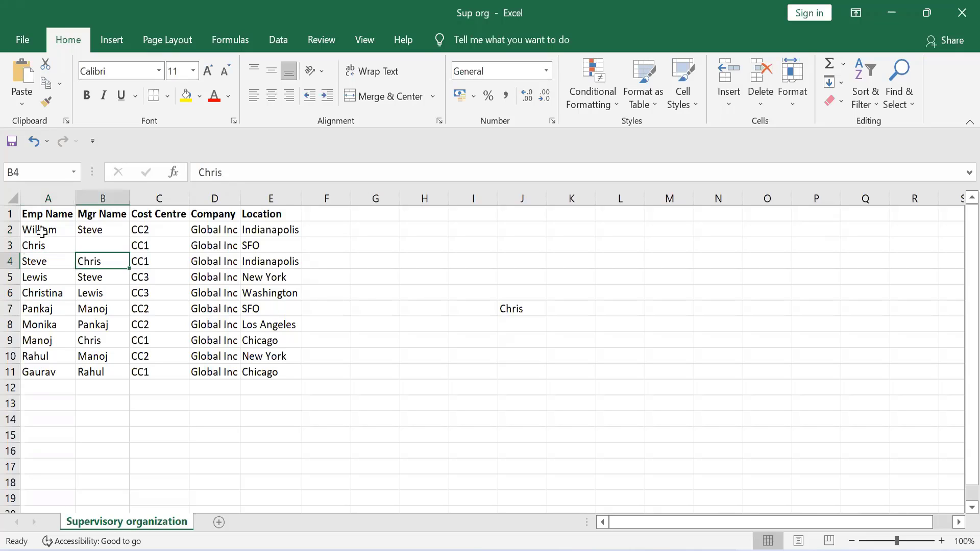
key(Left)
key(Right)
key(Right)
key(Right)
key(Right)
key(Right)
key(Right)
key(Right)
key(Right)
key(Right)
key(Down)
key(Down)
key(Down)
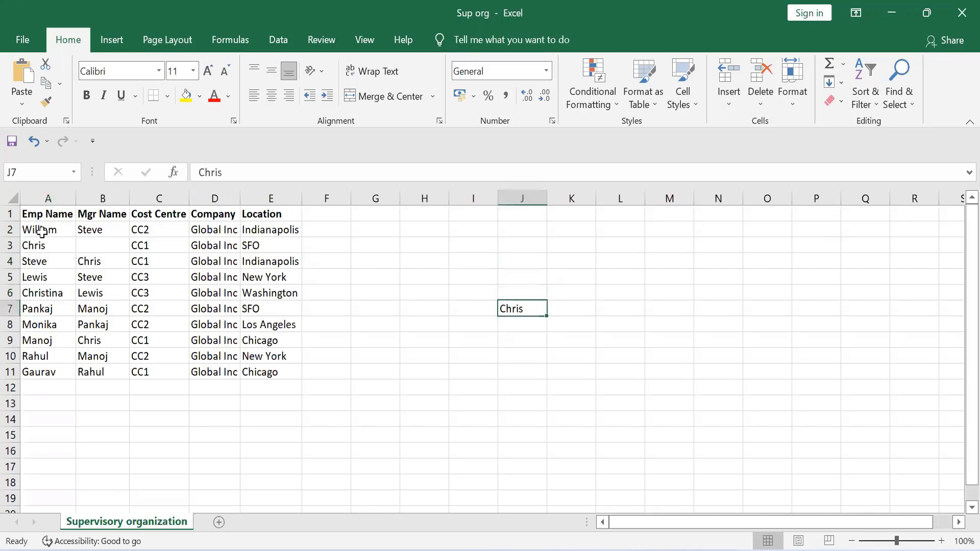
key(Down)
key(Left)
text(Steve)
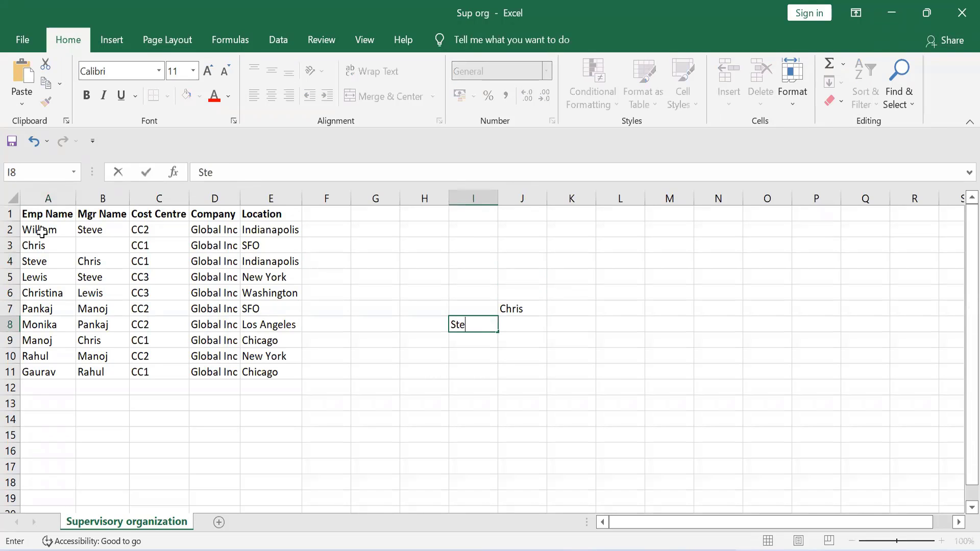
key(Return)
- Check the row 5 employee's manager in column B and whether that employee is listed as anyone's manager
key(Up)
key(Left)
key(Left)
key(Left)
key(Left)
key(Left)
key(Left)
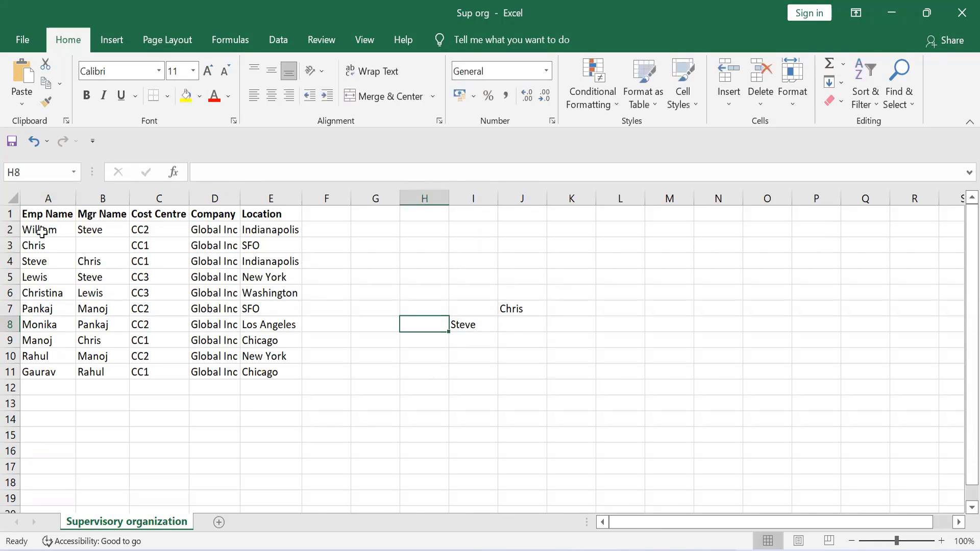
key(Left)
key(Left)
key(Up)
key(Up)
key(Up)
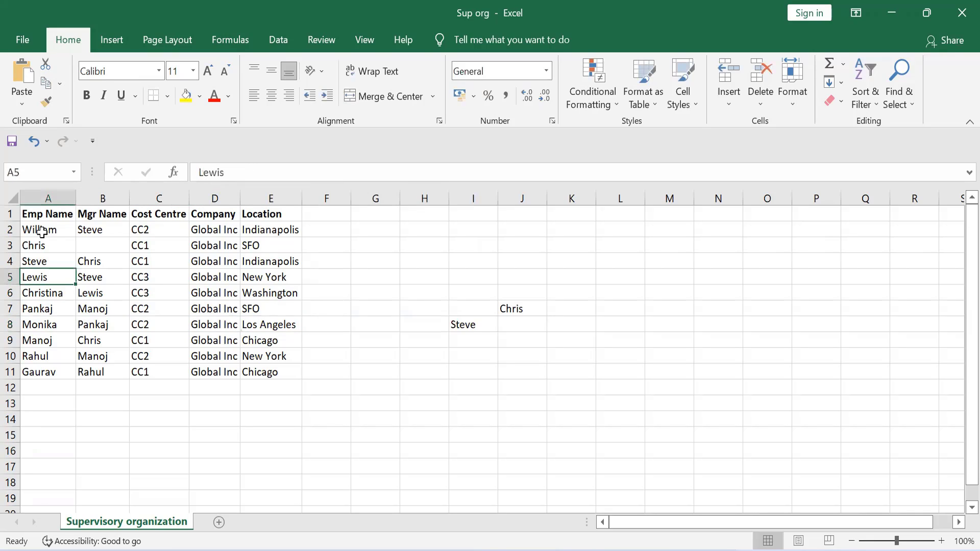
key(Up)
key(Down)
key(Right)
key(Down)
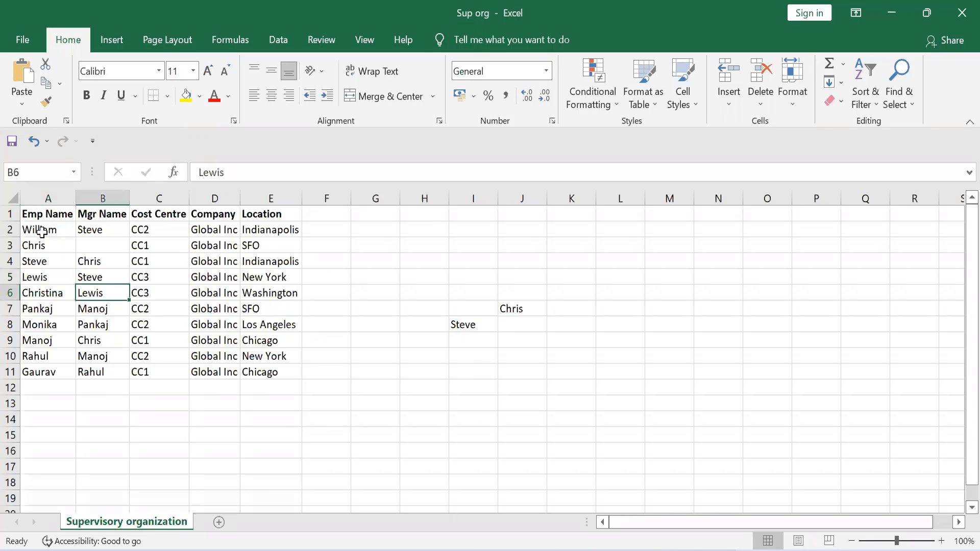
key(Up)
key(Down)
key(Up)
key(Left)
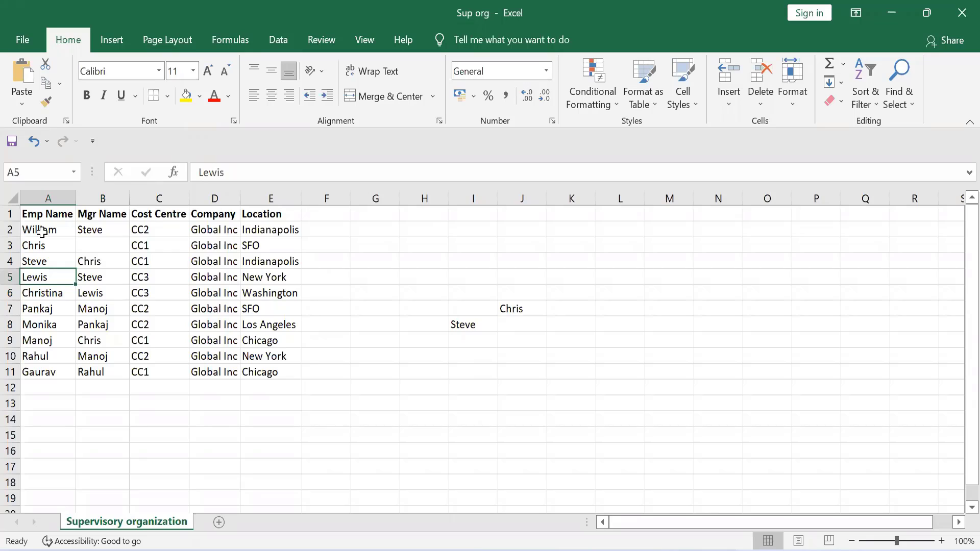
- Enter the row 5 employee's name in cell H9, one level below the manager in I8
key(Right)
key(Right)
key(Right)
key(Right)
key(Right)
key(Down)
key(Down)
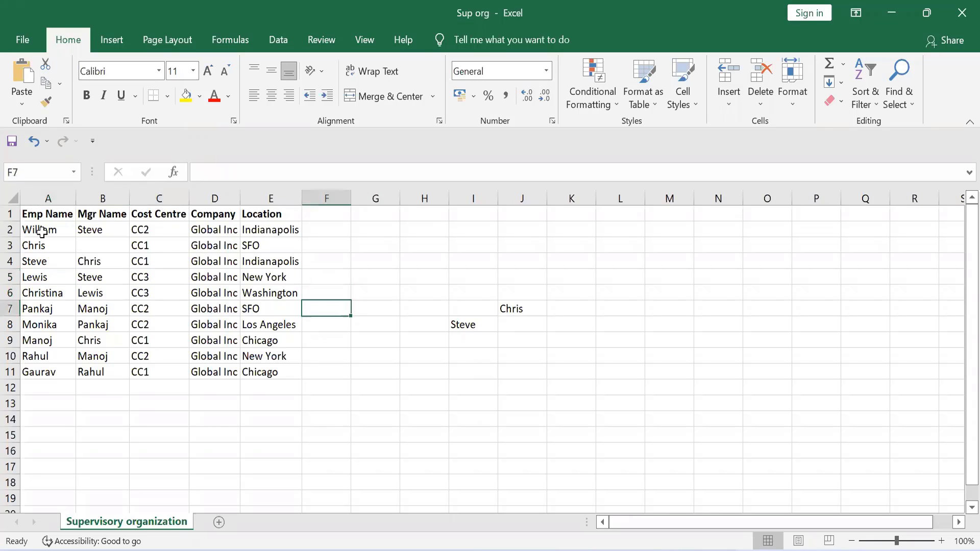
key(Down)
key(Right)
key(Down)
key(Right)
text(L)
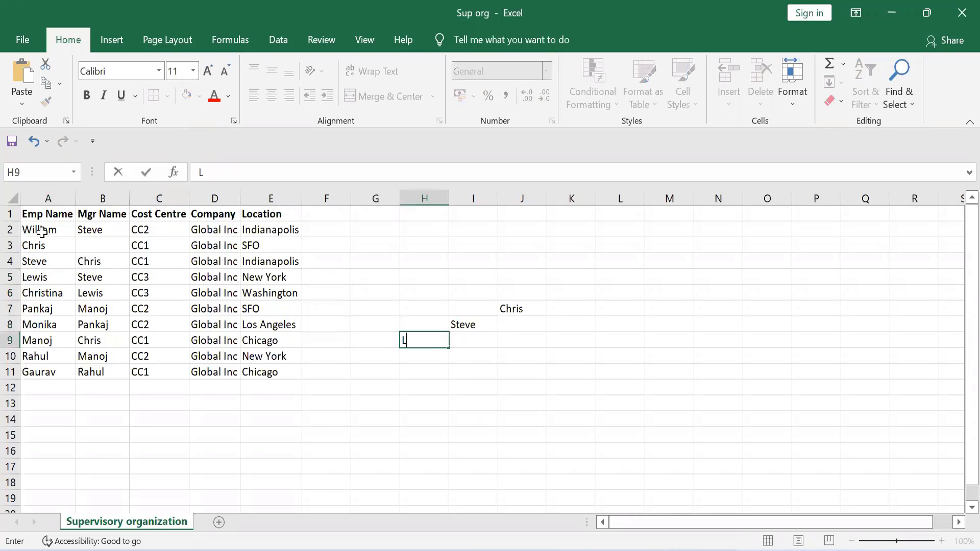
text(ewis)
key(ctrl+Return)
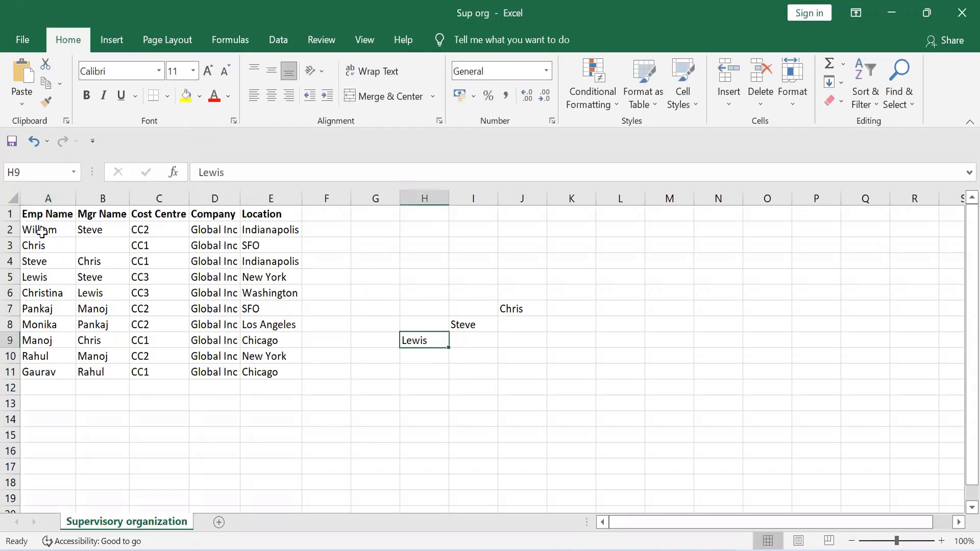
- Compare the row 6 employee with the Mgr Name column to determine whether that employee manages anyone
key(Left)
key(Left)
key(Left)
key(Left)
key(Left)
key(Left)
key(Left)
key(Up)
key(Up)
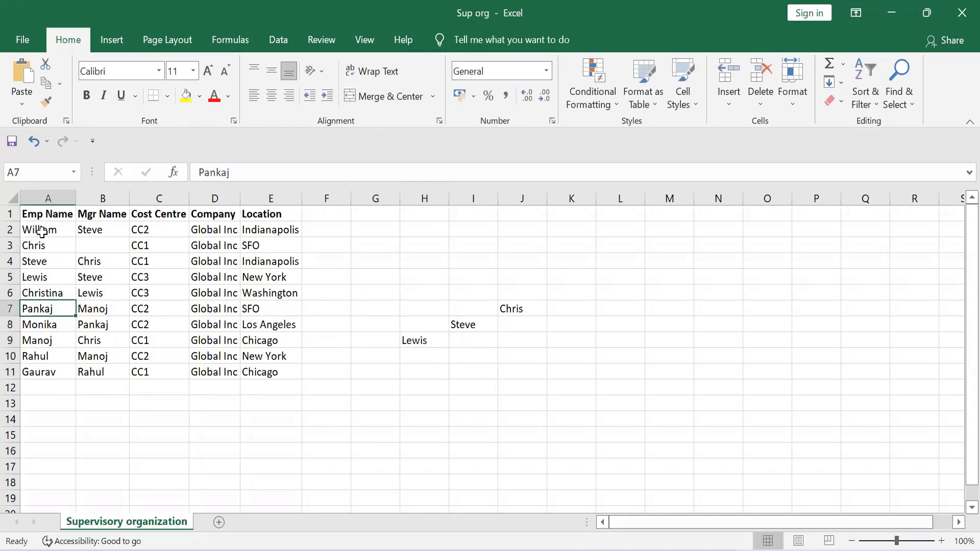
key(Up)
key(Up)
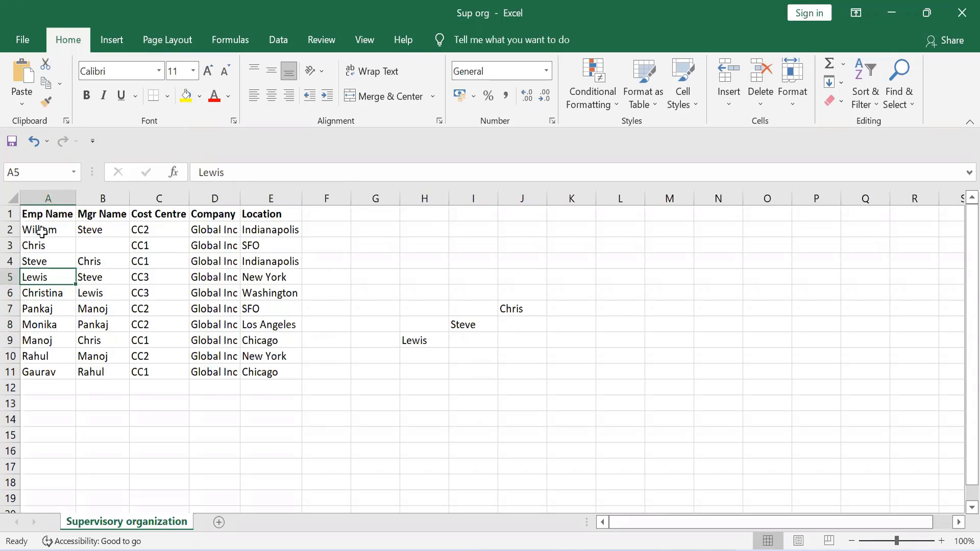
key(Down)
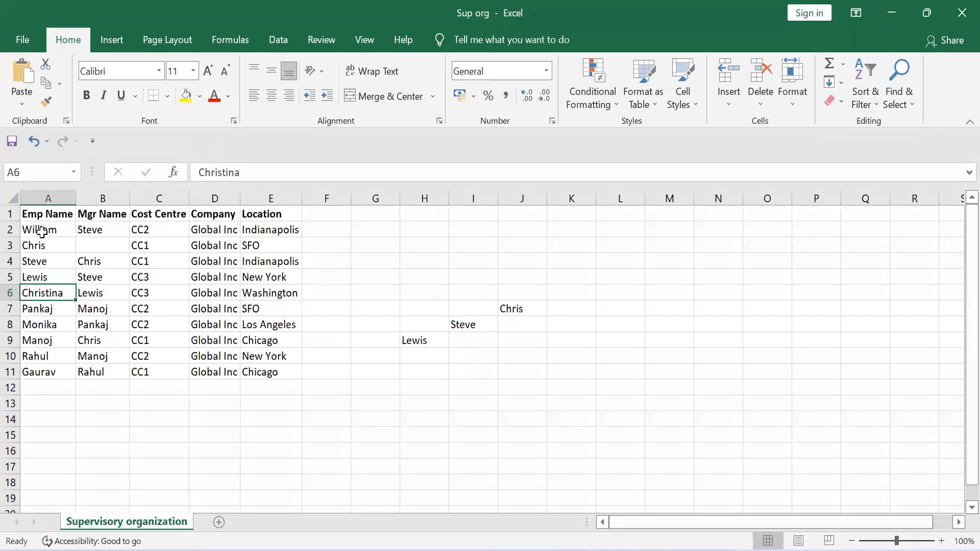
key(Up)
key(Down)
key(Right)
key(Left)
key(Up)
key(Up)
key(Up)
key(Up)
key(Down)
key(Down)
key(Down)
key(Down)
key(Right)
key(Left)
key(Right)
- Compare the row 7 employee's manager in B7 with the Mgr Name entry in B8 to trace the reporting line
key(Down)
key(Down)
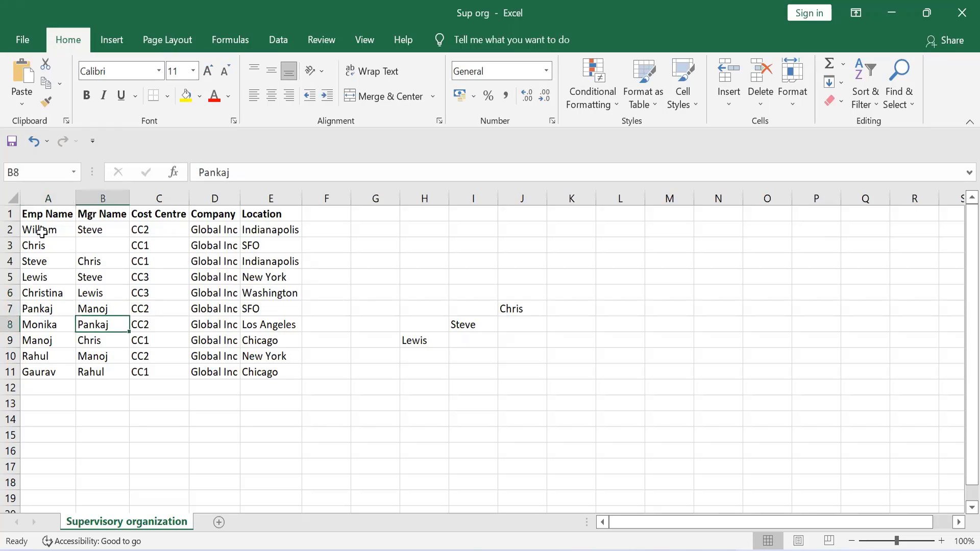
key(Up)
key(Left)
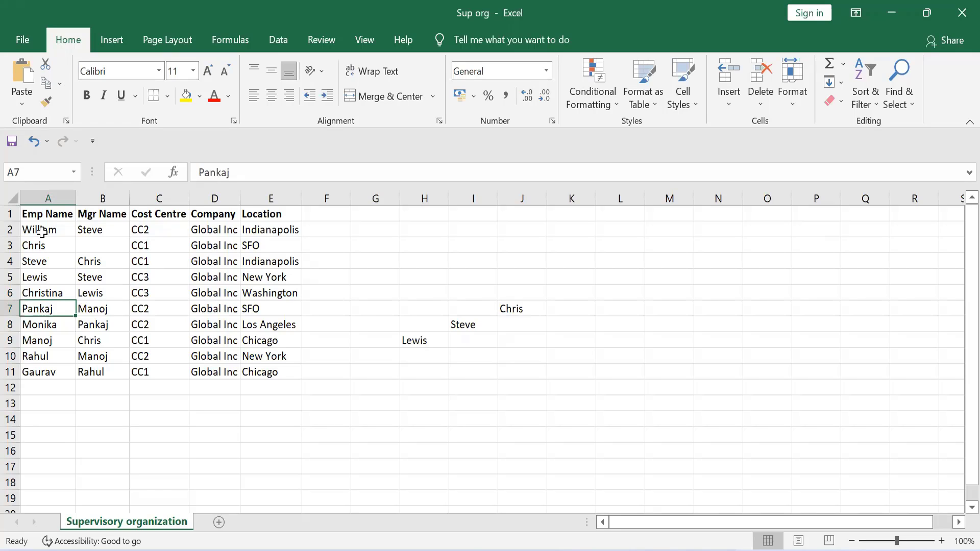
key(Right)
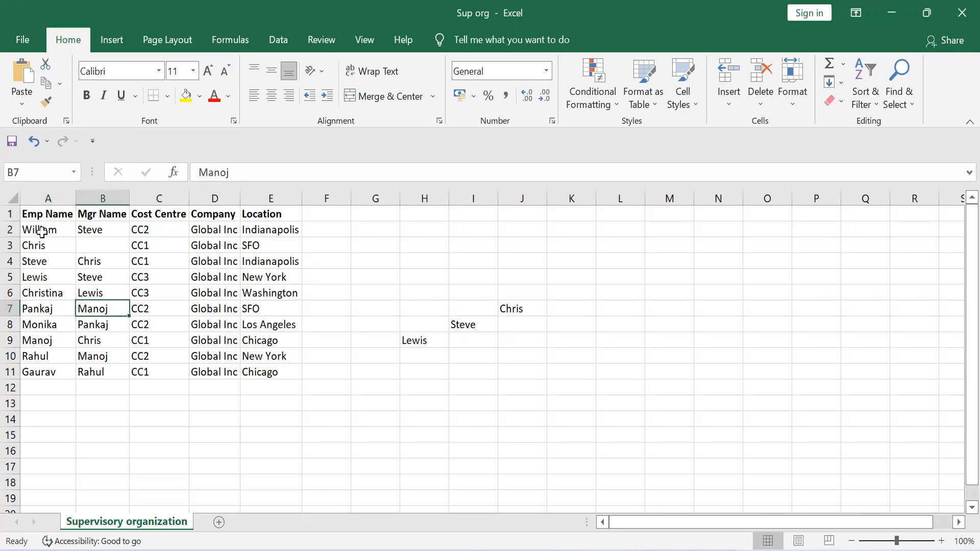
key(Left)
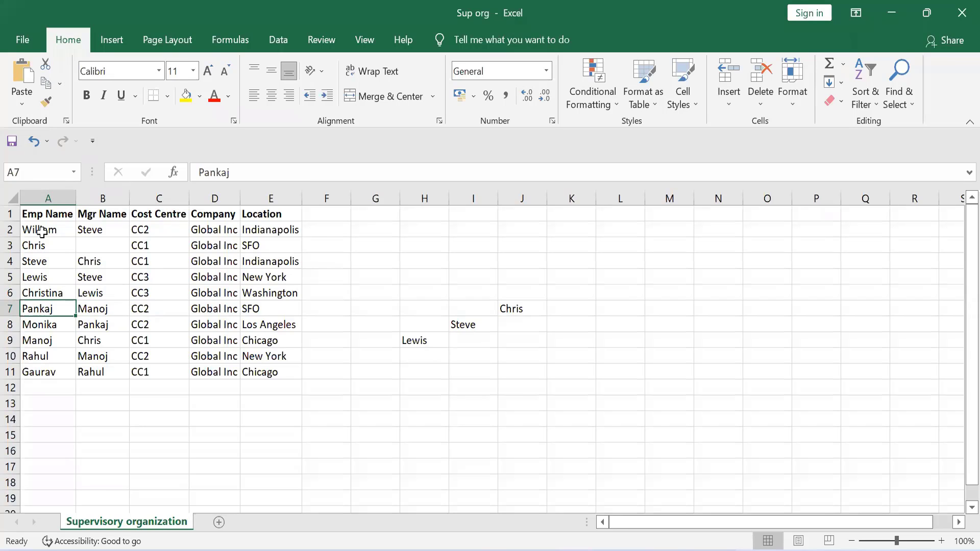
key(Right)
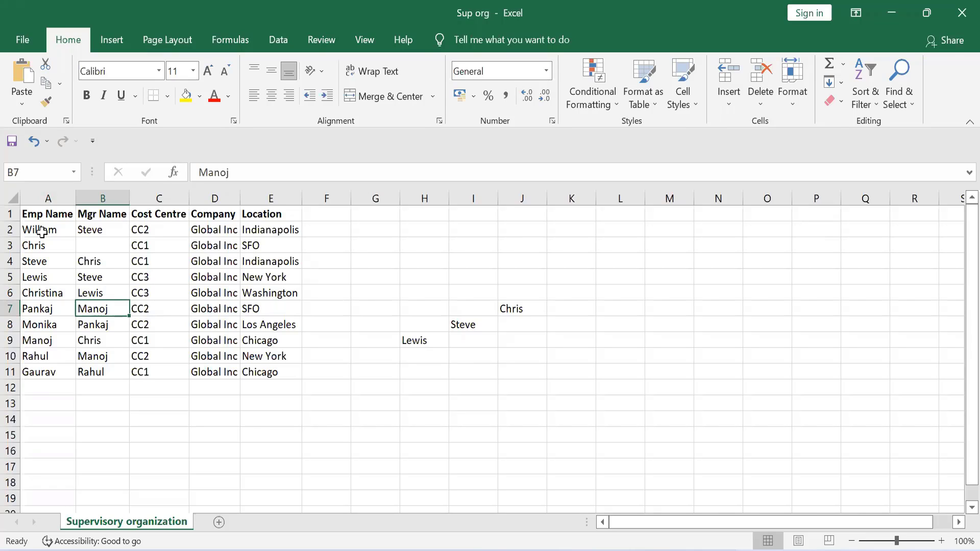
key(Left)
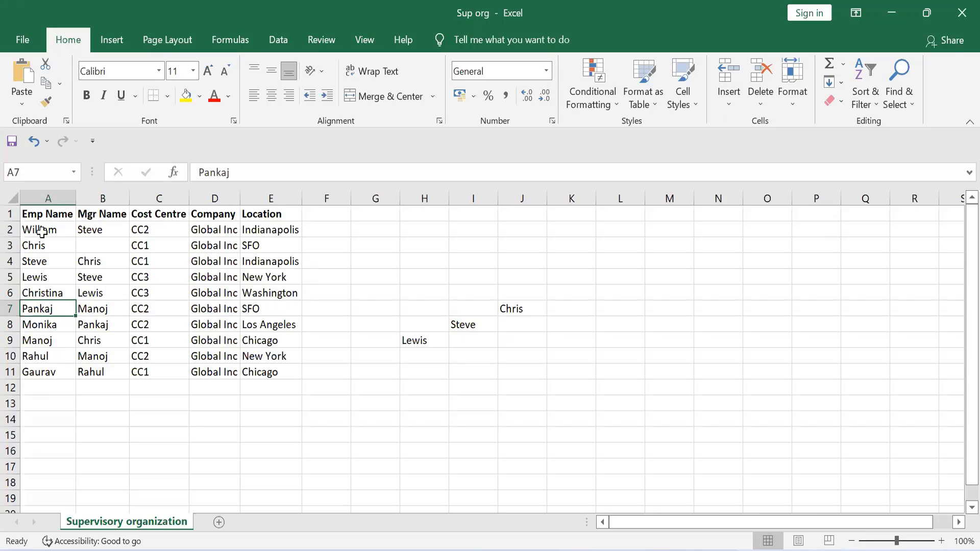
- Find the row 7 employee's manager in row 9 and enter that manager's name in cell K8, under the top manager
key(Down)
key(Down)
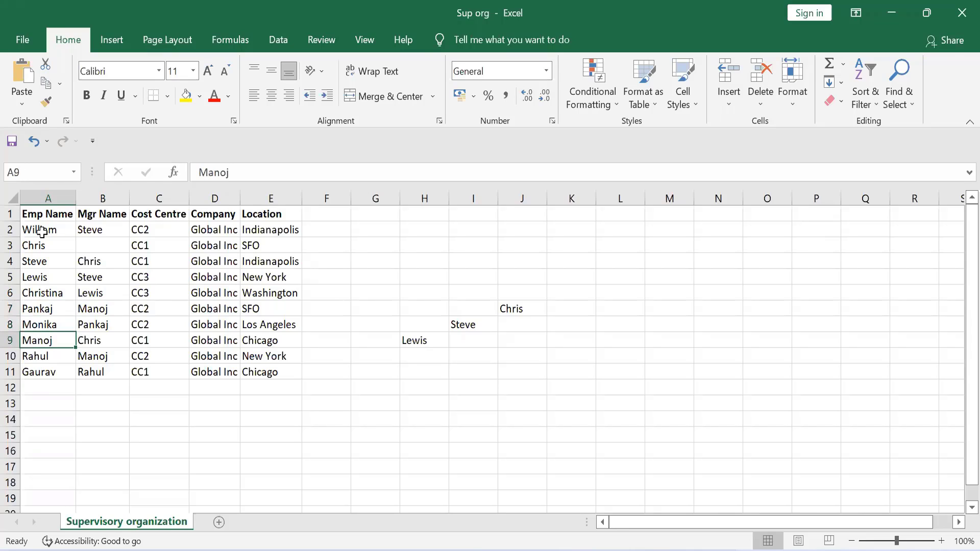
key(Right)
key(Right)
key(Right)
key(Right)
key(Right)
key(Right)
key(Right)
key(Right)
key(Right)
key(Right)
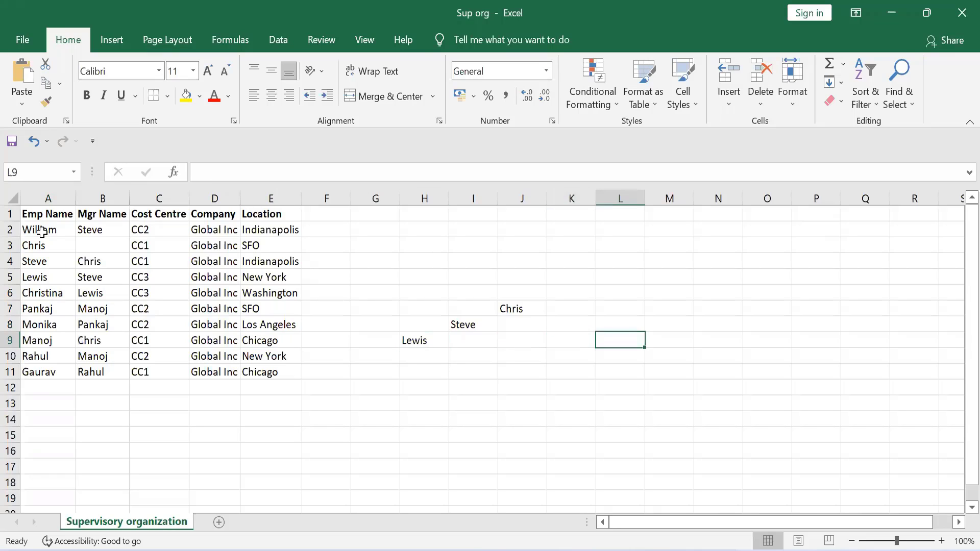
key(Up)
text(M)
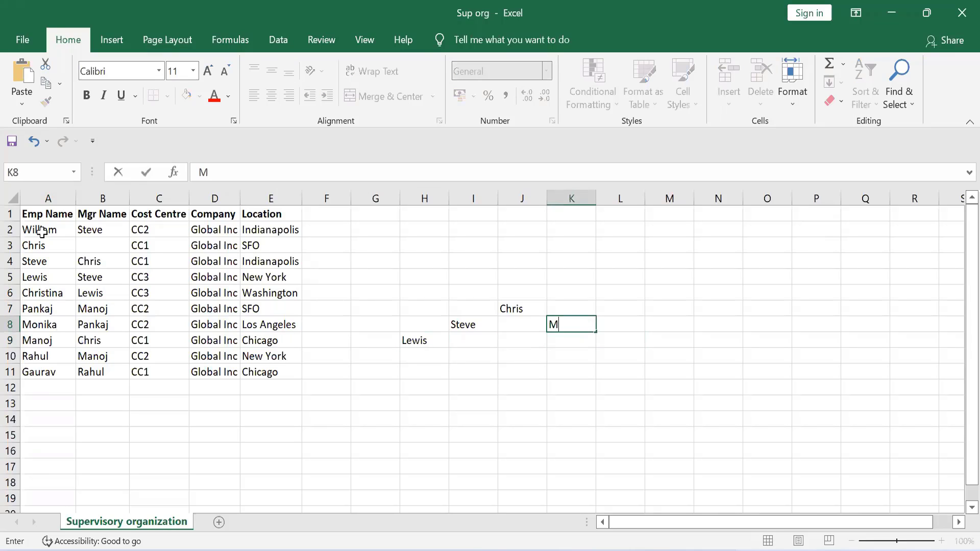
text(anoj)
key(Return)
- Check the row 7 employee's manager in B7 and enter that employee's name in cell L9, one level below the manager in K8
key(Left)
key(Home)
key(Up)
key(Up)
key(Up)
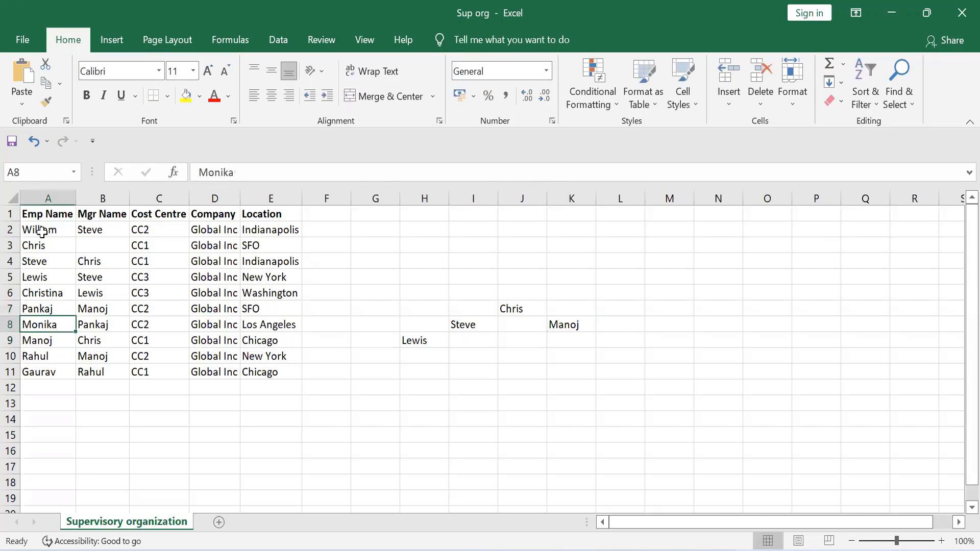
key(Down)
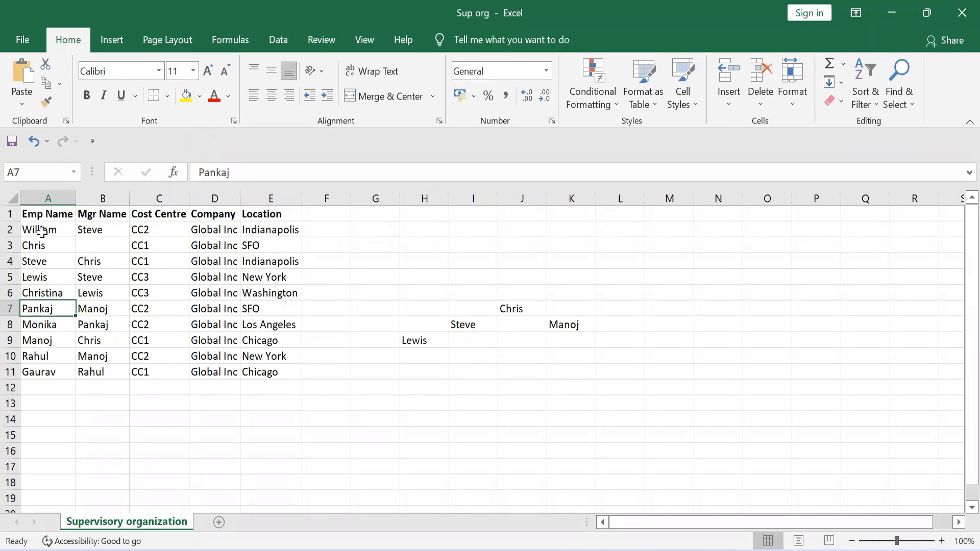
key(Right)
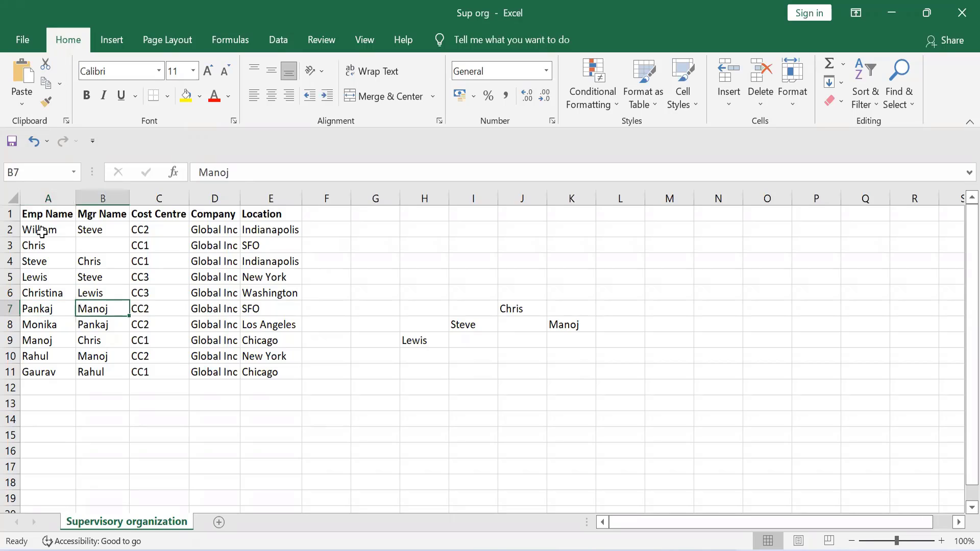
key(Right)
key(Right)
key(Right)
key(Right)
key(Right)
key(Right)
key(Right)
key(Right)
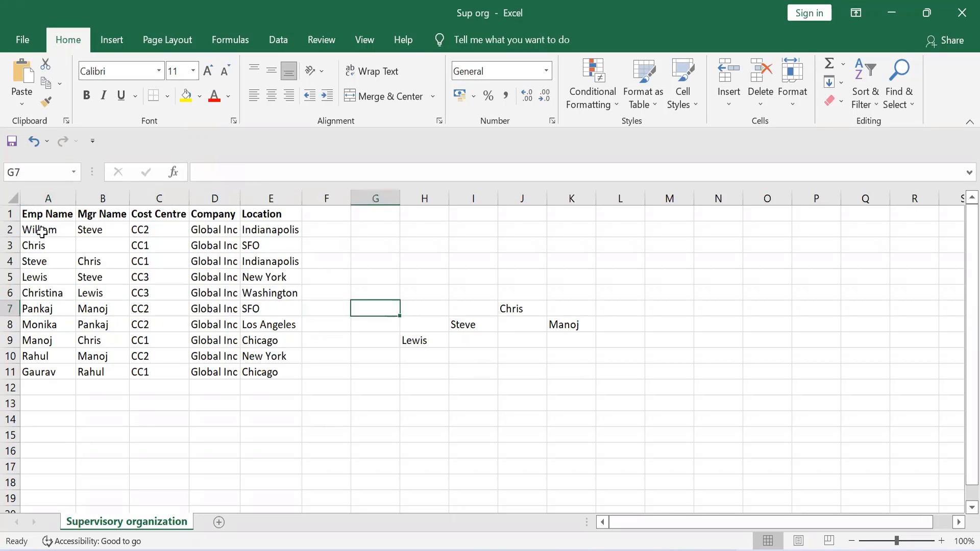
key(Right)
key(Down)
key(Down)
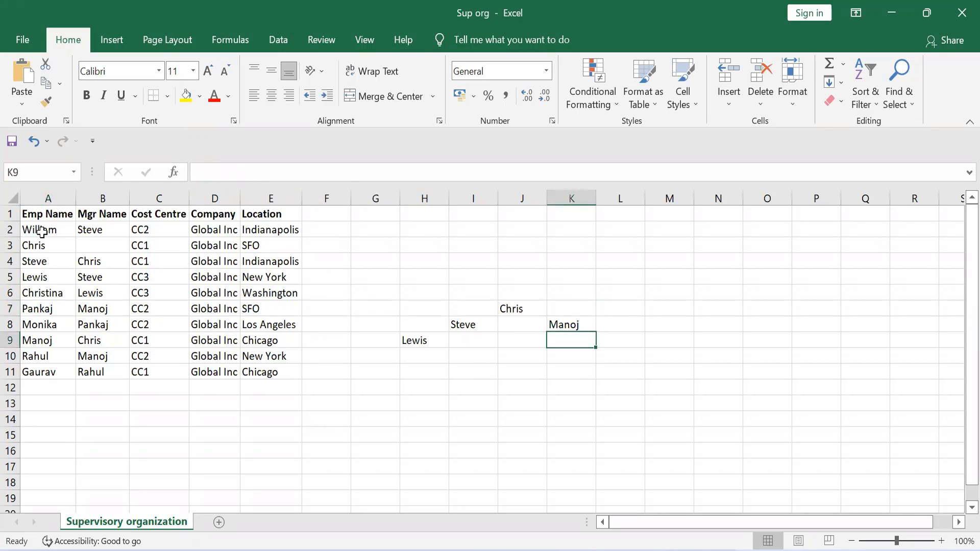
key(Right)
key(Left)
key(Right)
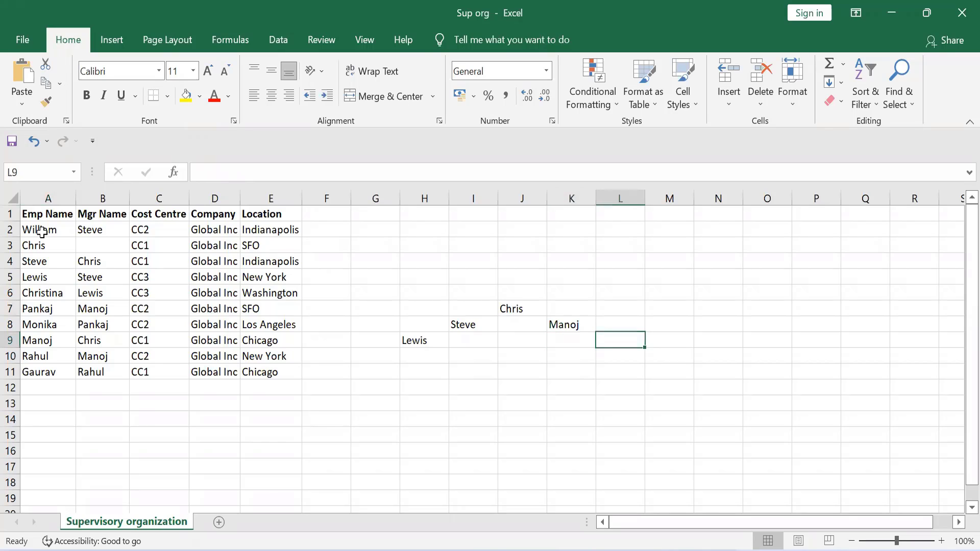
text(Pankaj)
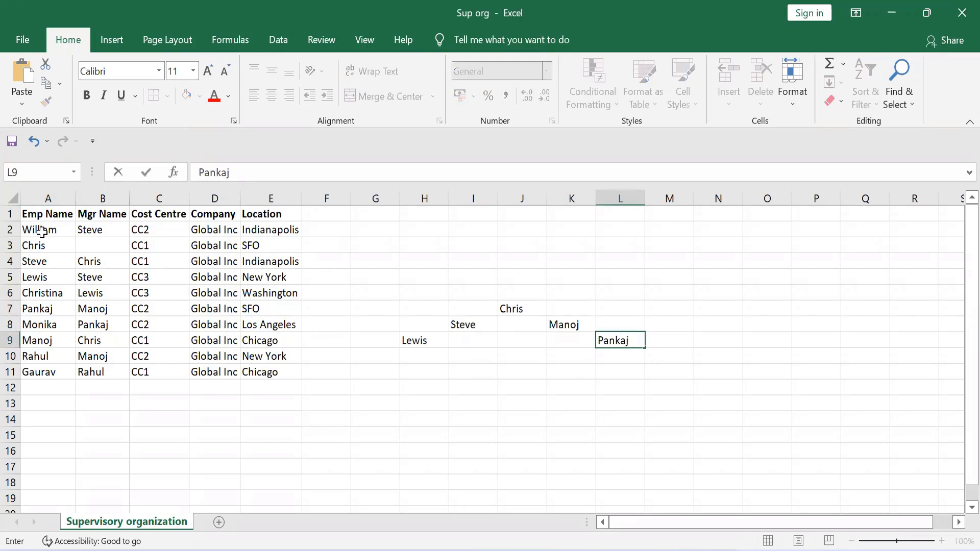
key(Return)
- Compare the row 8 employee in A8 with the Mgr Name column to determine whether that employee manages anyone
key(ctrl+Left)
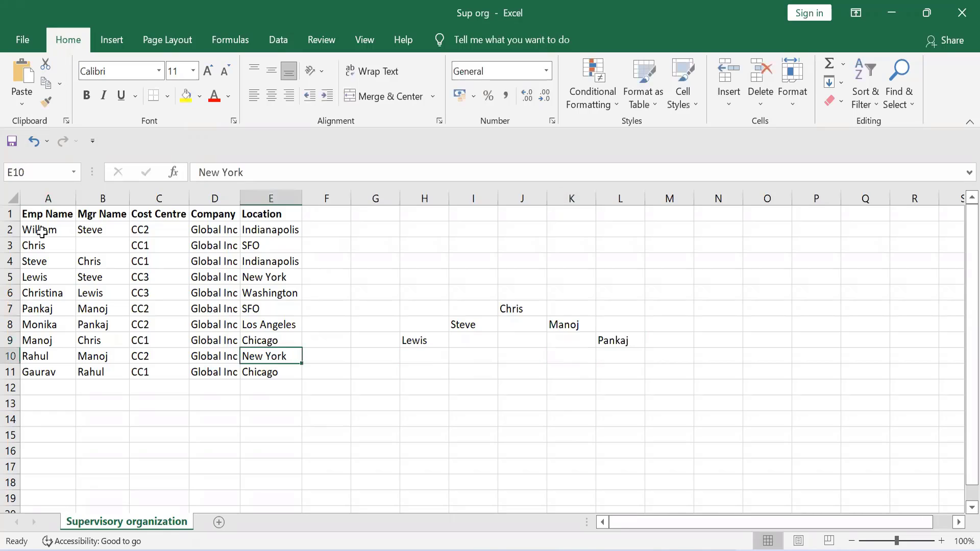
key(ctrl+Left)
key(Up)
key(Up)
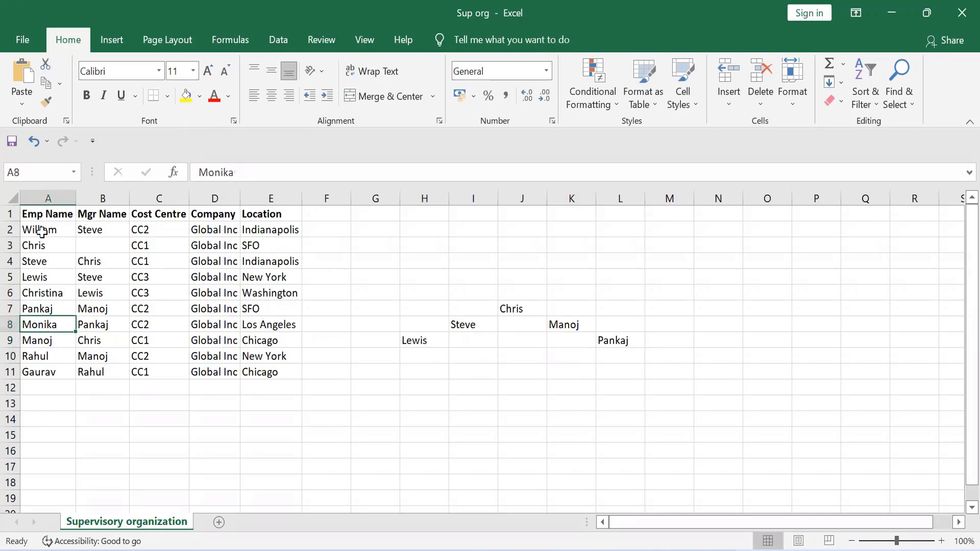
key(Up)
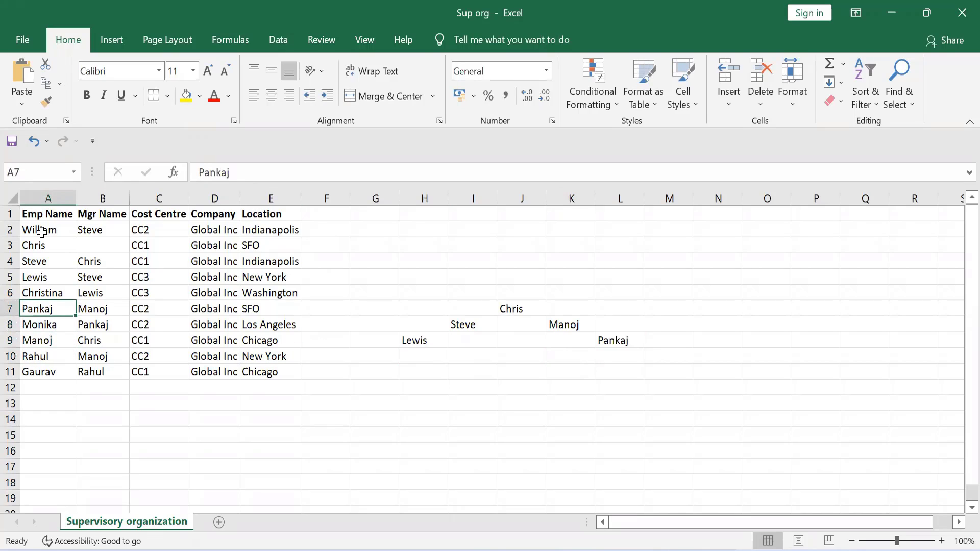
key(Right)
key(Down)
key(Left)
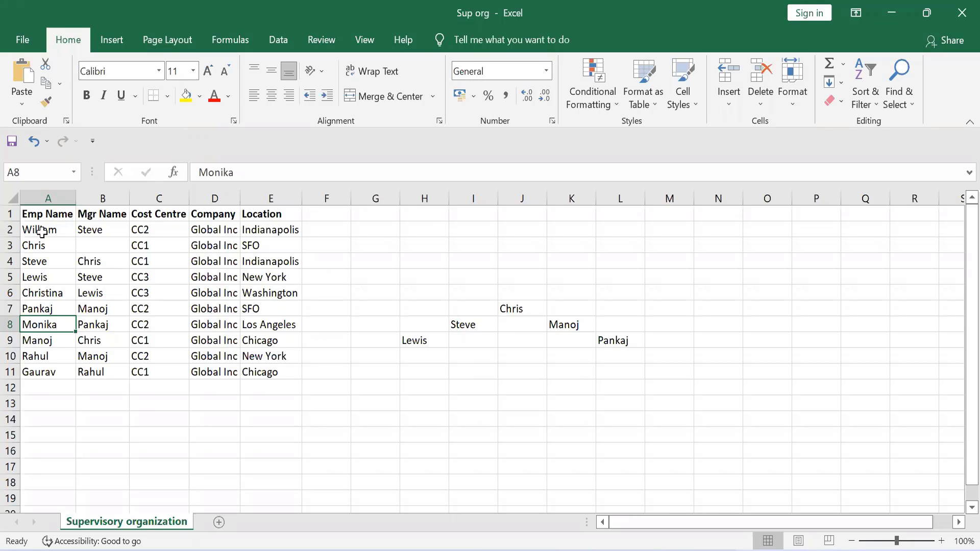
- Match the row 9 employee to K8 and enter the row 10 employee's name in cell K9, directly below that manager
click(43, 343)
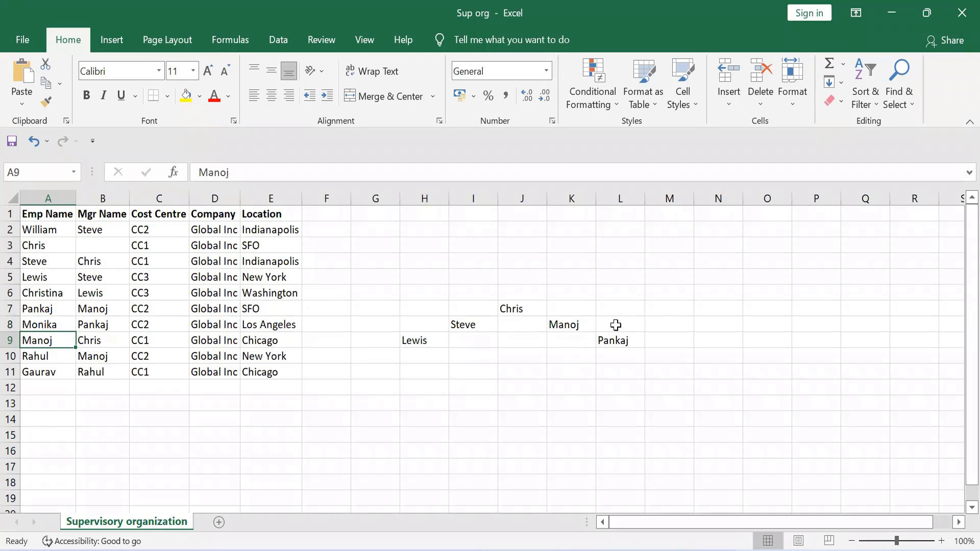
click(556, 322)
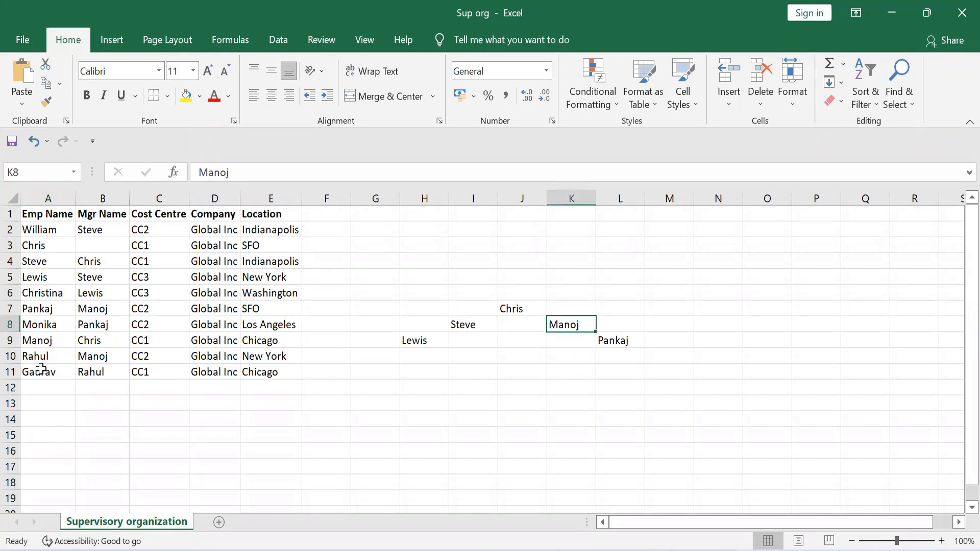
click(39, 352)
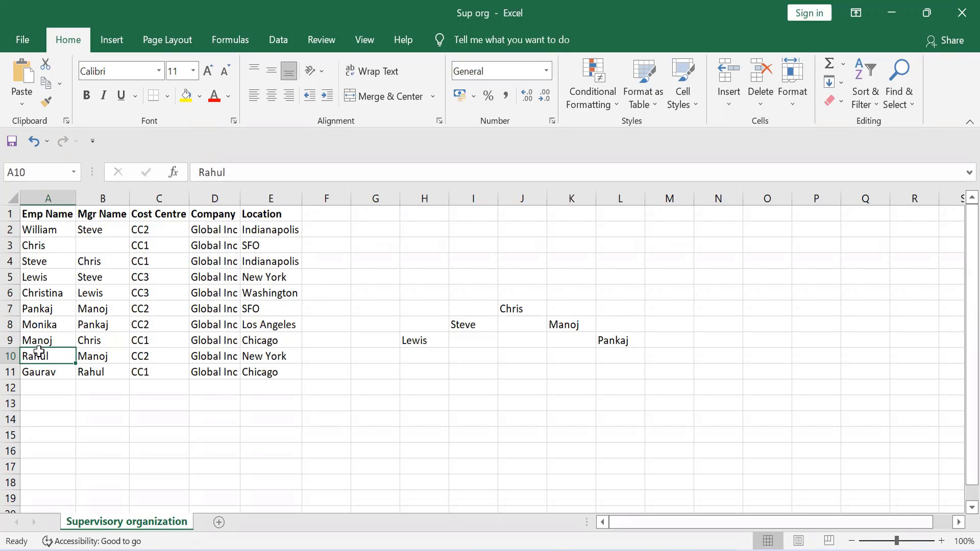
click(573, 347)
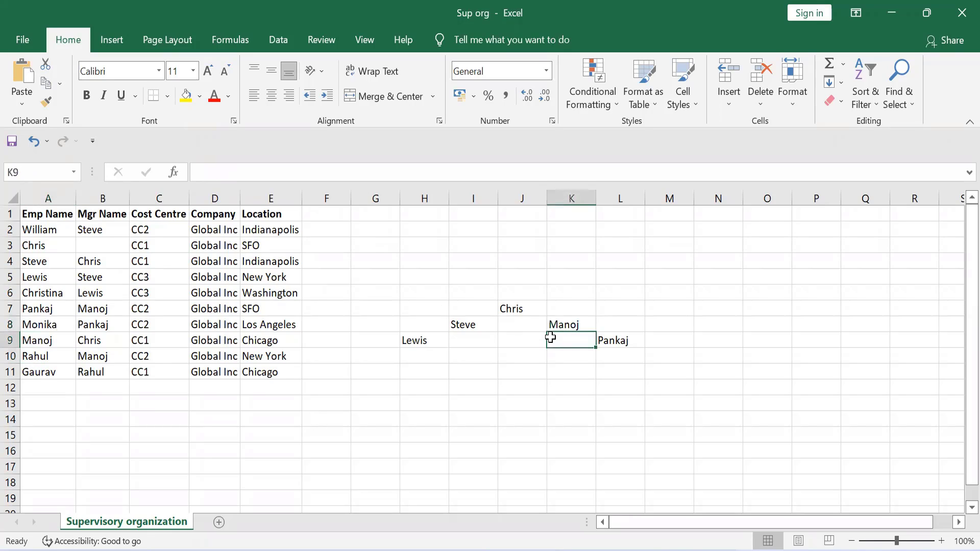
text(Rahul)
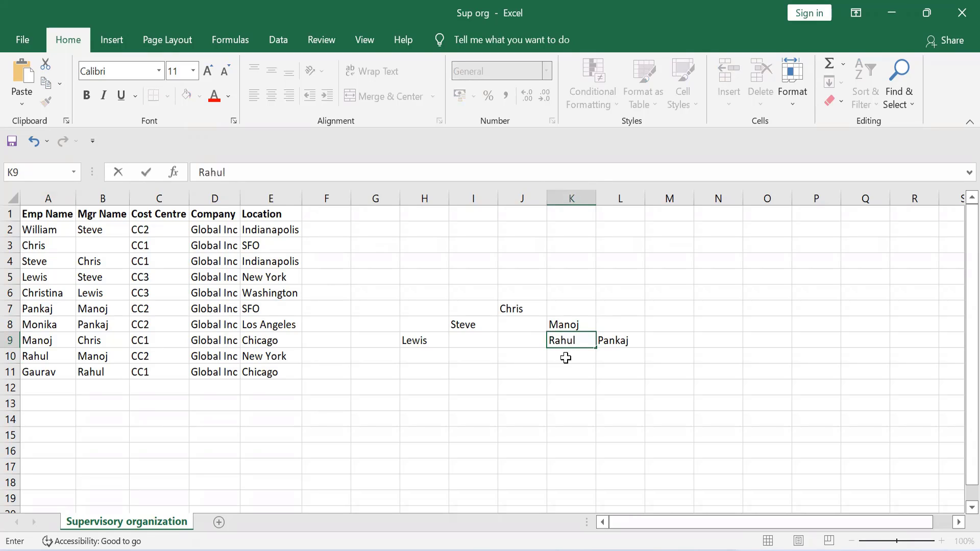
key(Return)
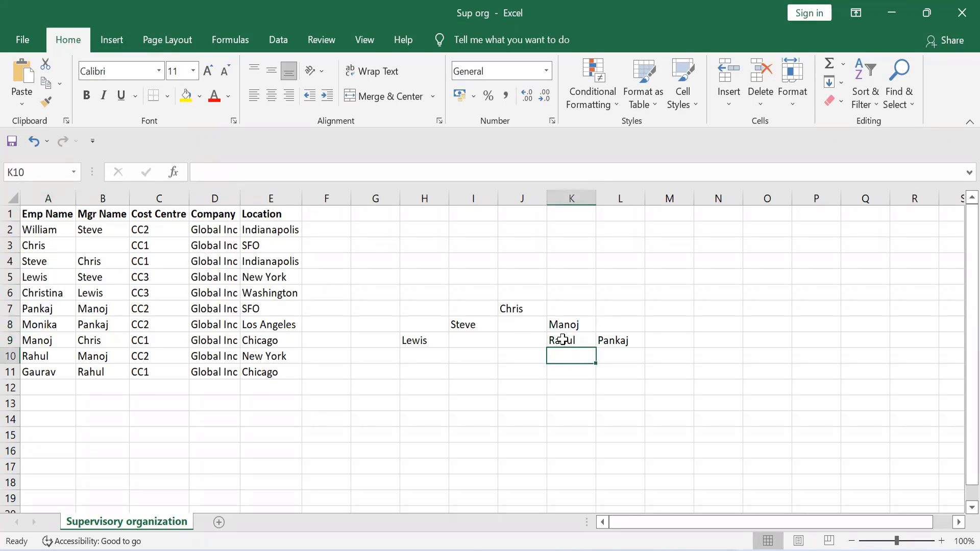
- Review the drafted hierarchy from K9 to the top manager in J7, the second-level managers in I8 and K8, and H9
click(563, 339)
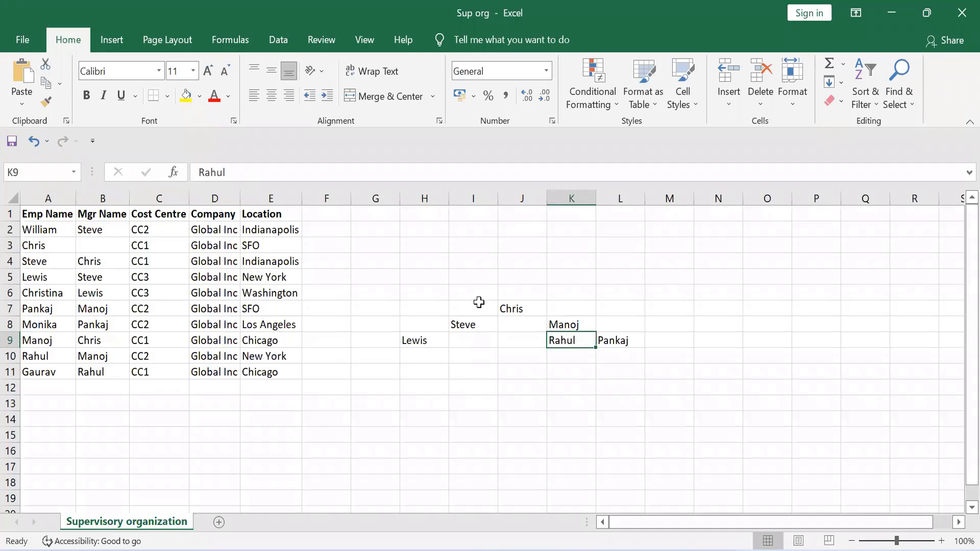
click(516, 306)
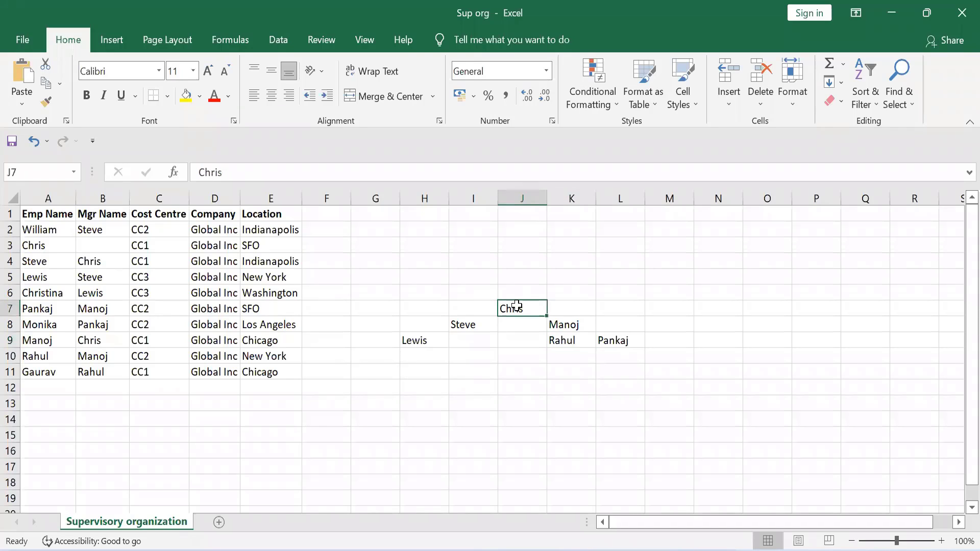
click(468, 320)
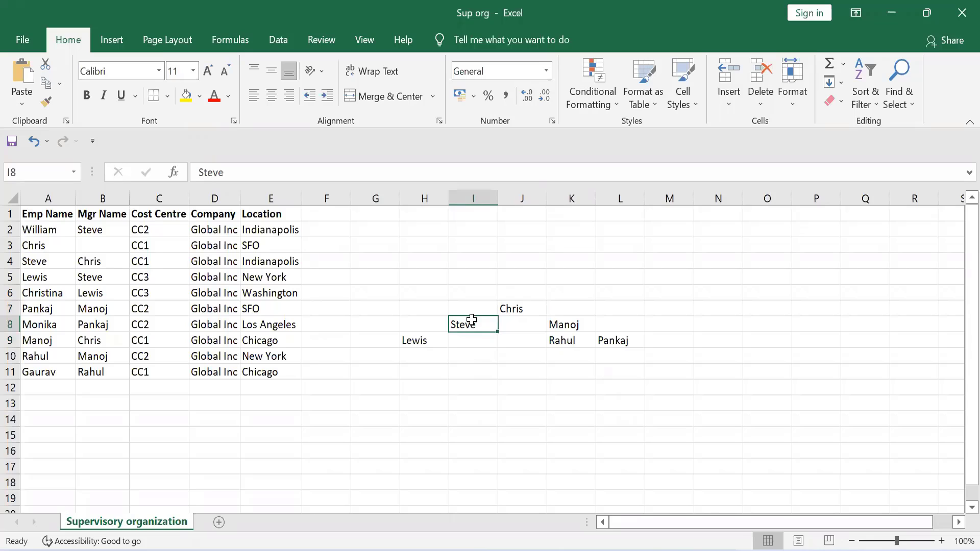
click(566, 319)
click(462, 326)
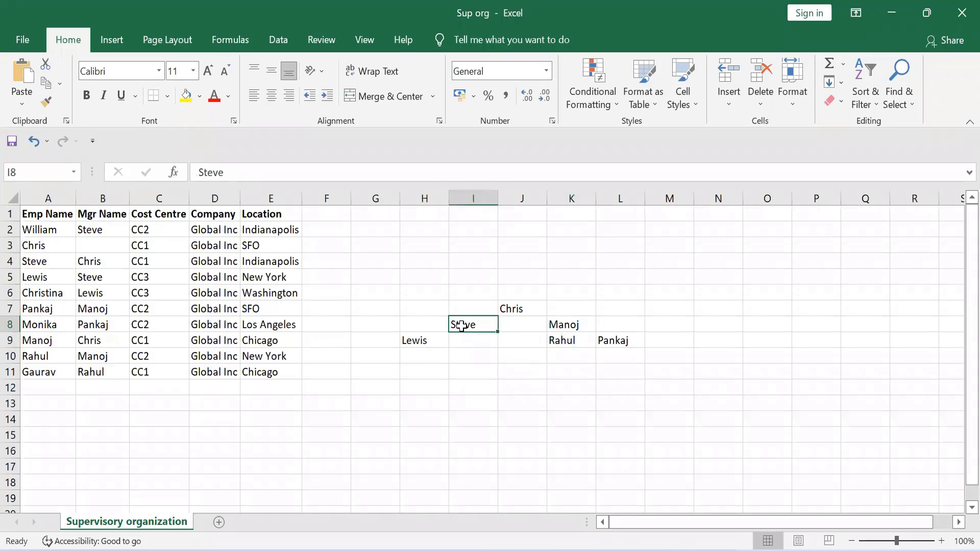
click(410, 338)
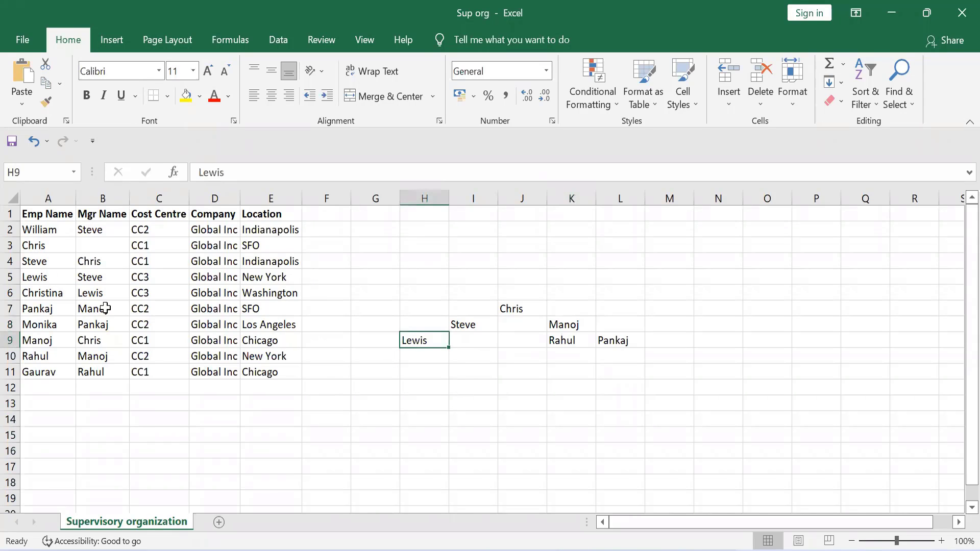
- Check the managers in H9, I8 and K8 against their direct reports in the Emp Name and Mgr Name columns
click(34, 295)
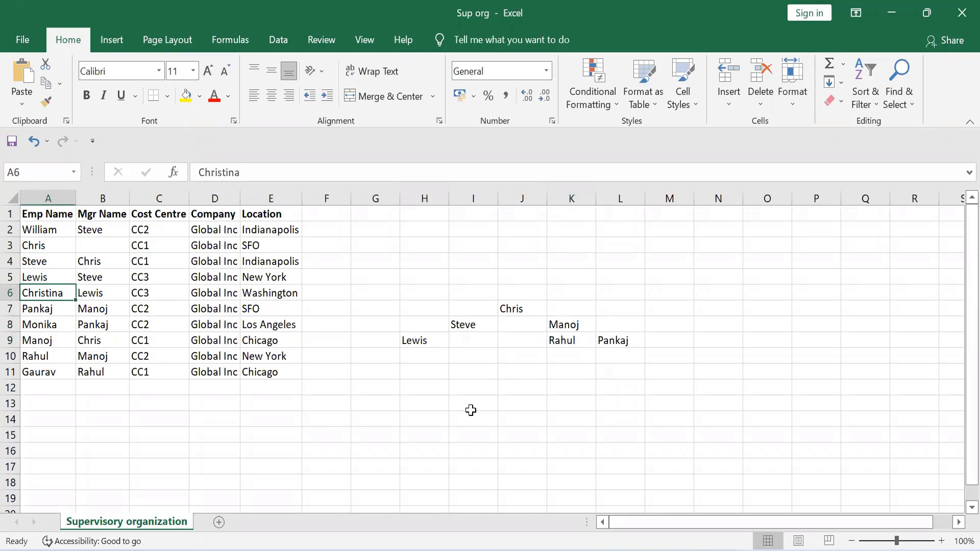
click(425, 338)
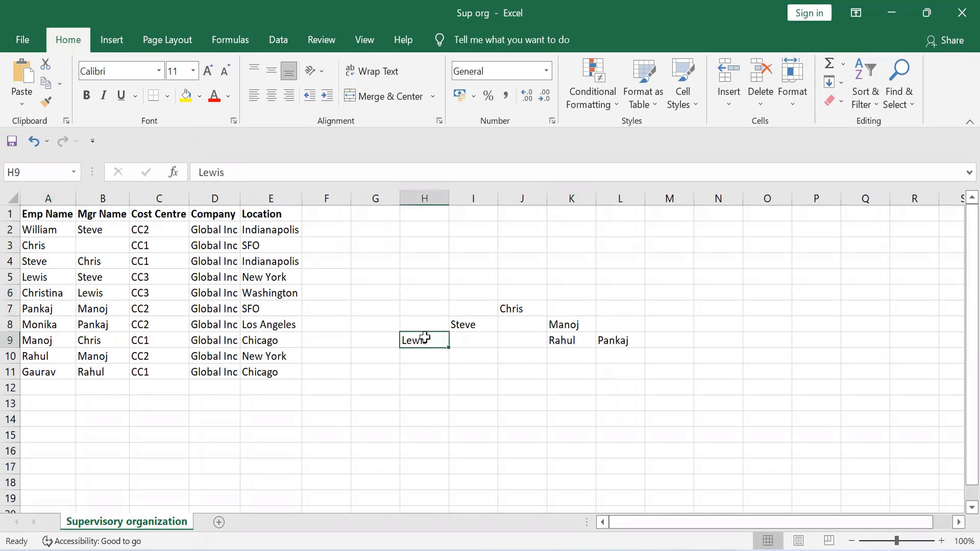
click(460, 329)
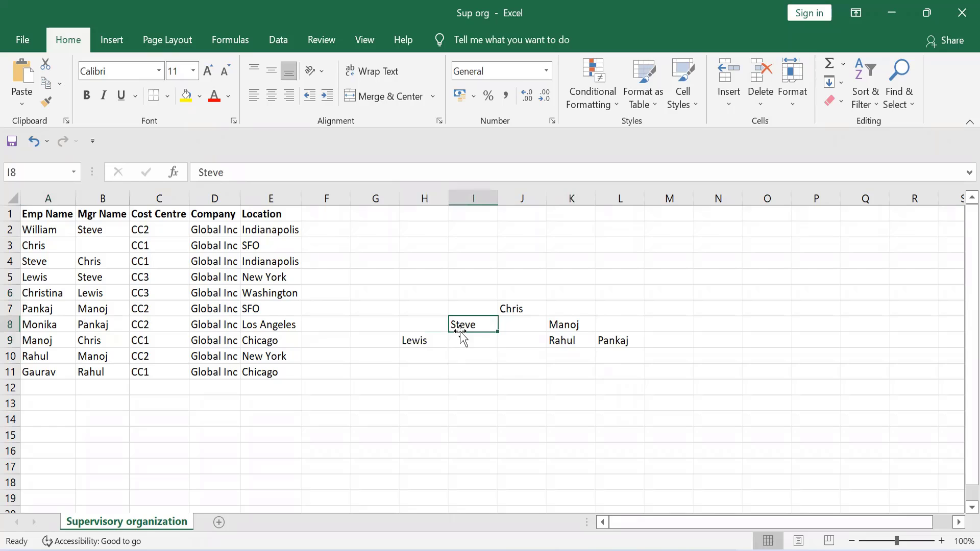
click(90, 275)
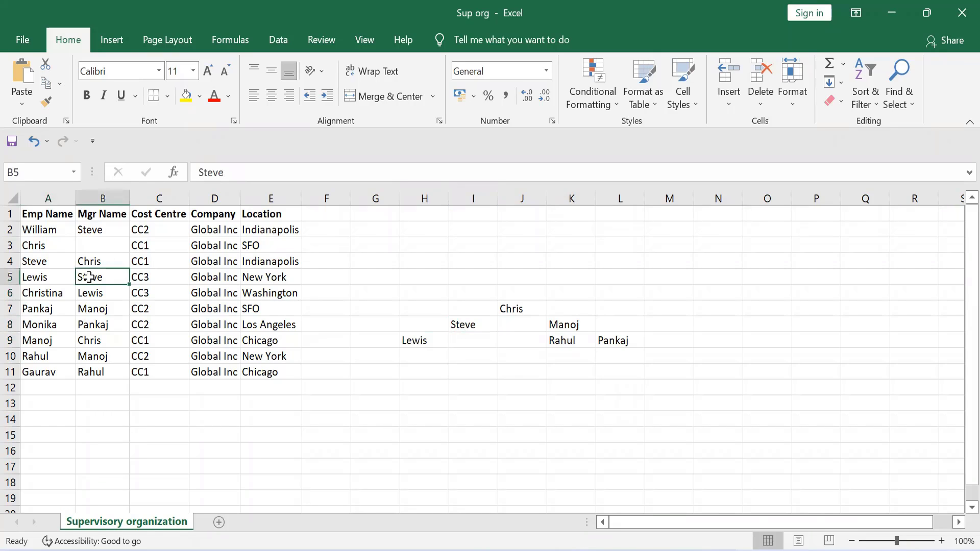
click(568, 323)
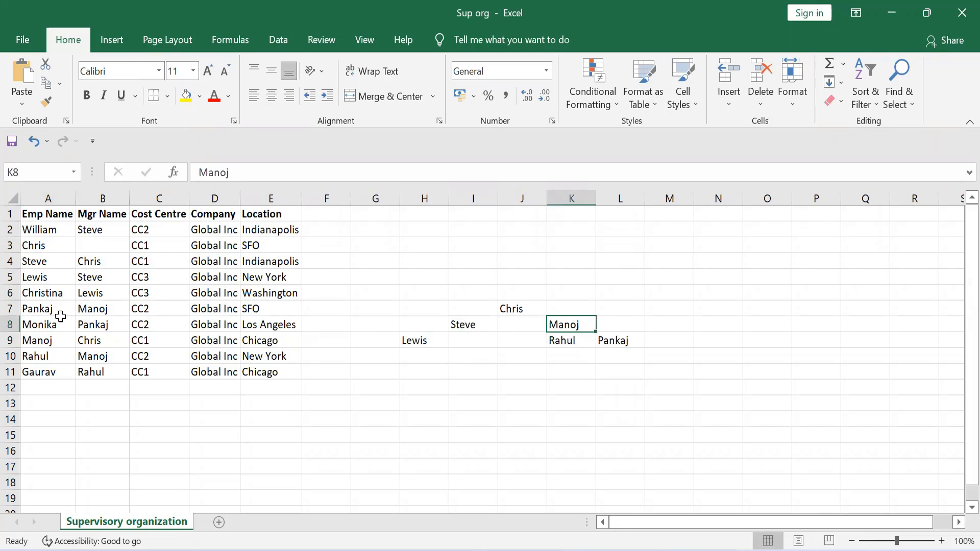
click(37, 309)
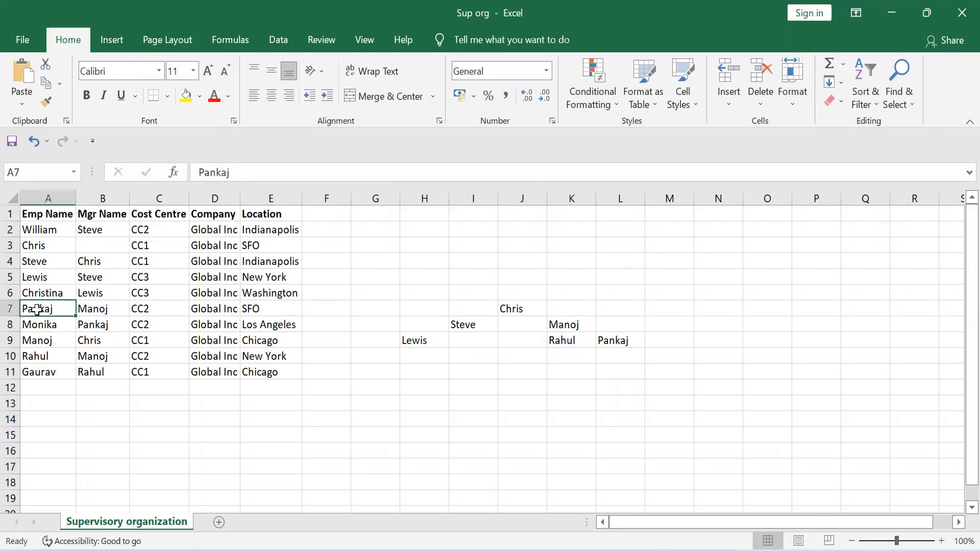
click(37, 359)
click(83, 361)
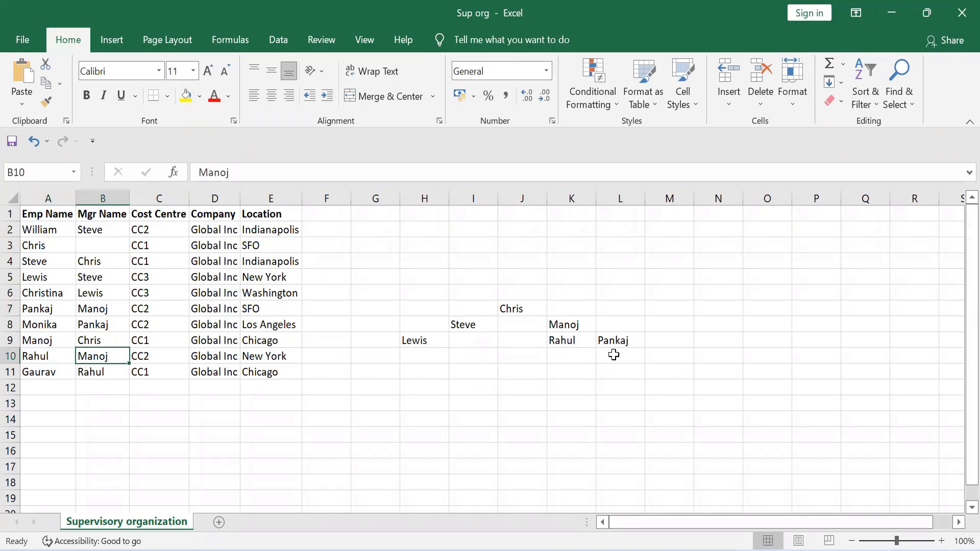
- Clear the drafted hierarchy from the range H5:L12
drag(418, 280, 642, 384)
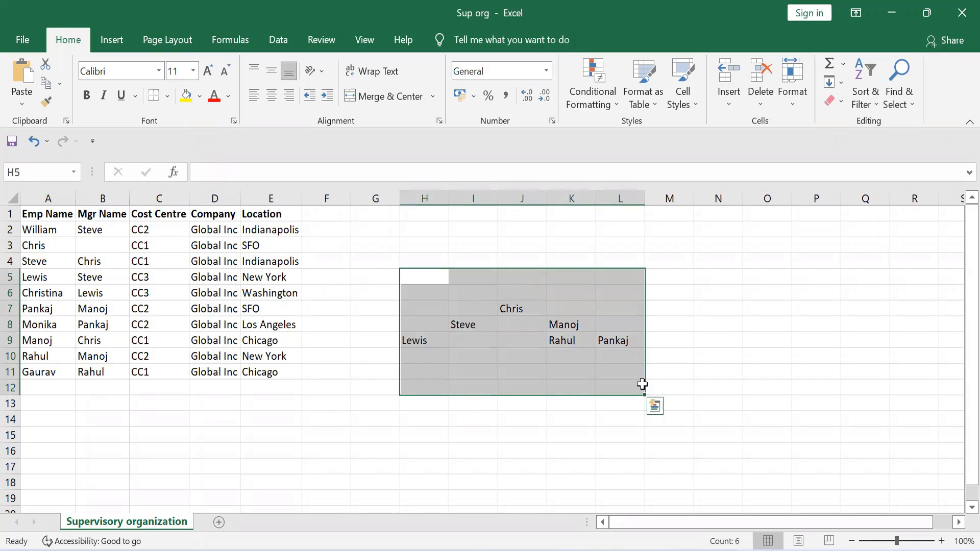
key(Delete)
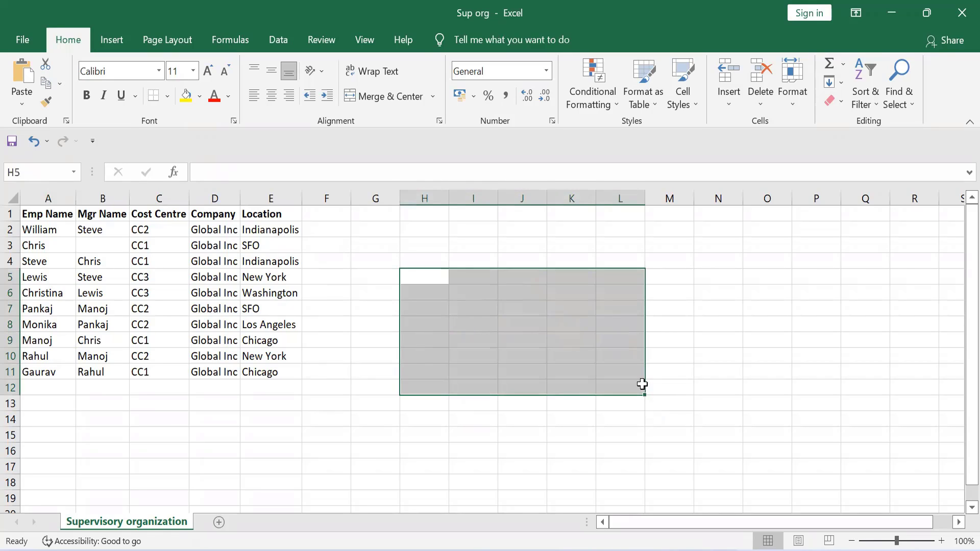
click(599, 419)
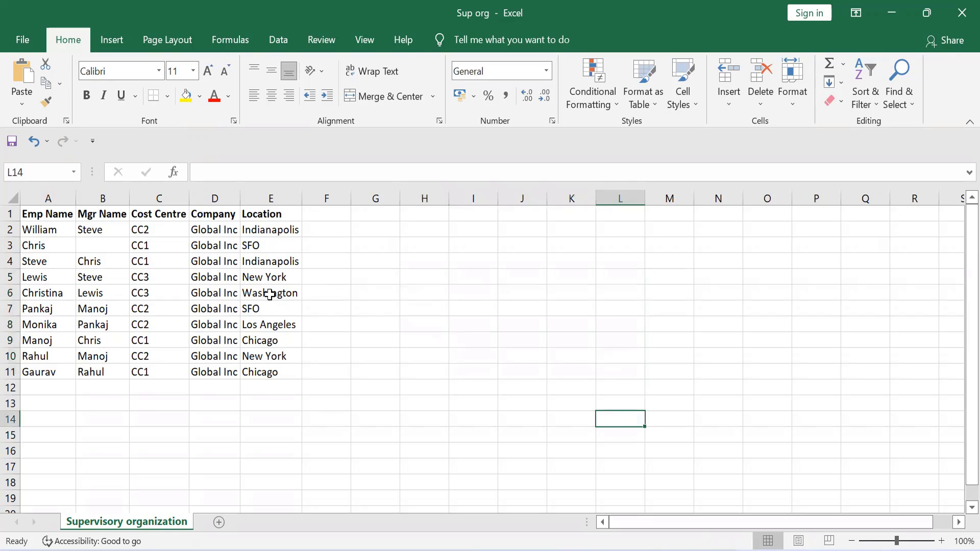
- Select the whole employee table A1:E11 to examine the manager, cost centre, company and location columns
click(29, 213)
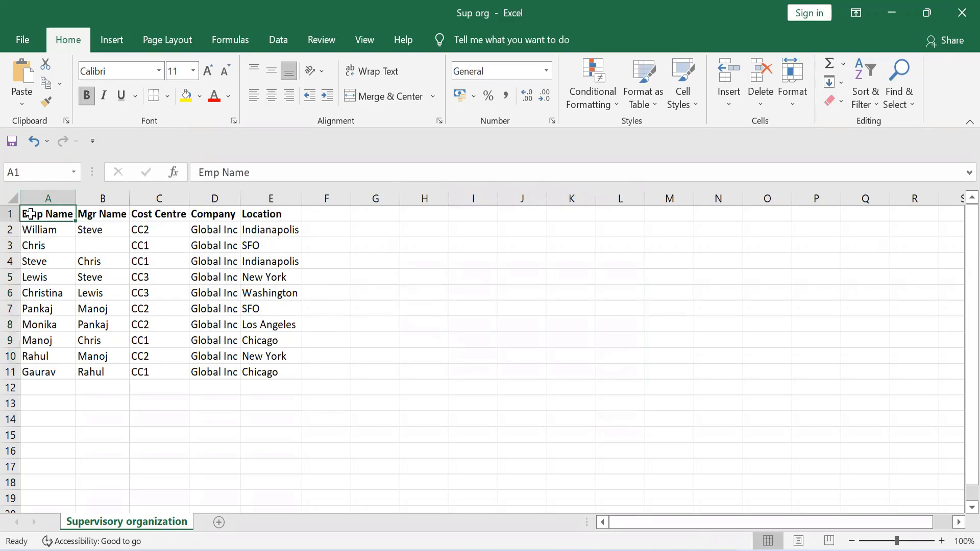
key(shift+Right)
key(shift+Right)
key(shift+Right)
key(shift+Right)
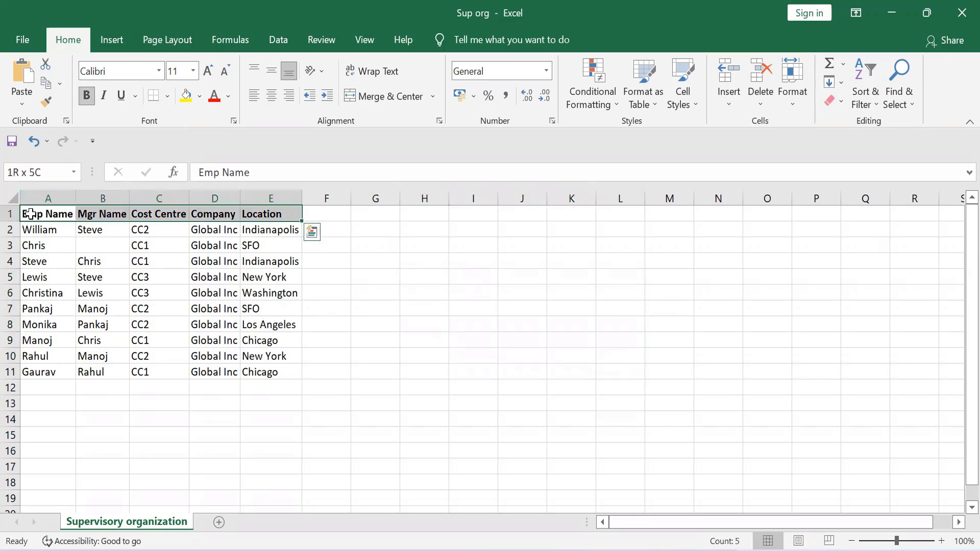
key(shift+Down)
key(shift+Down)
key(shift+Down)
key(shift+Down)
key(shift+Down)
key(shift+Down)
key(shift+Down)
key(shift+Down)
key(shift+Down)
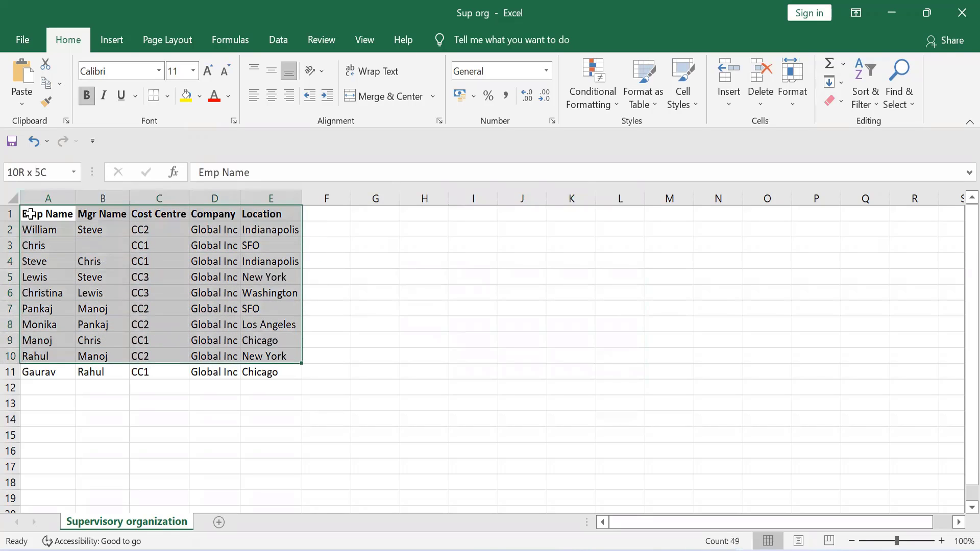
key(shift+Down)
key(shift+Down)
key(shift+Up)
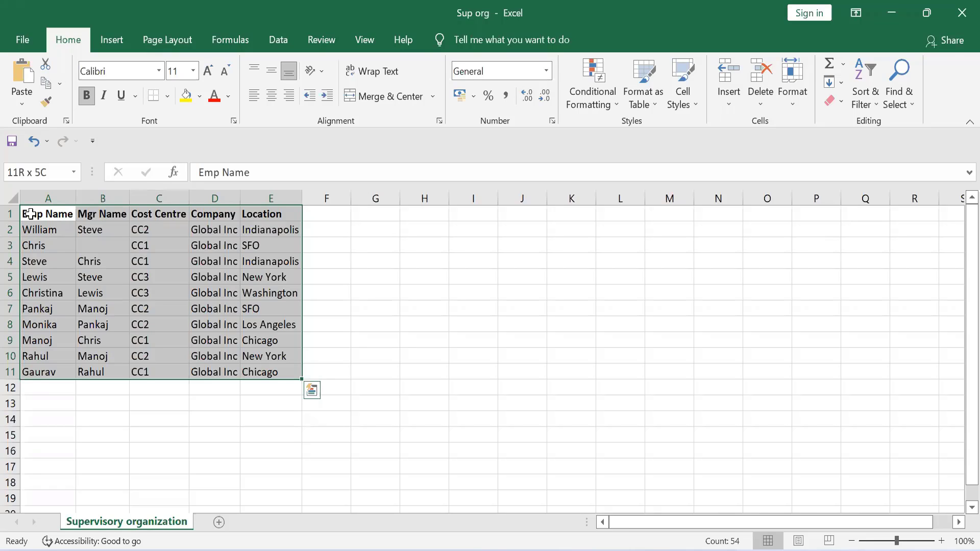
- Undo the last two changes to bring back the drafted hierarchy and clear the range G4:N15
key(ctrl+z)
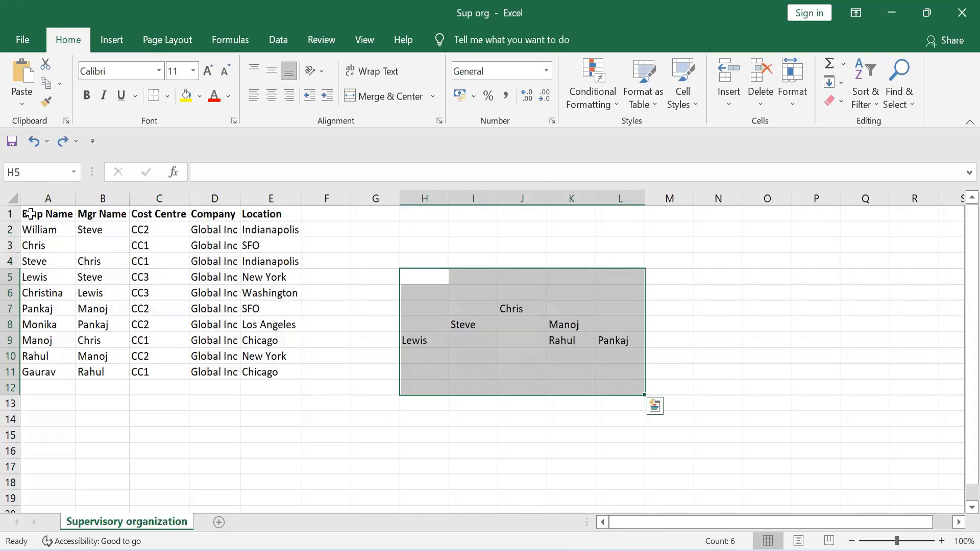
key(ctrl+z)
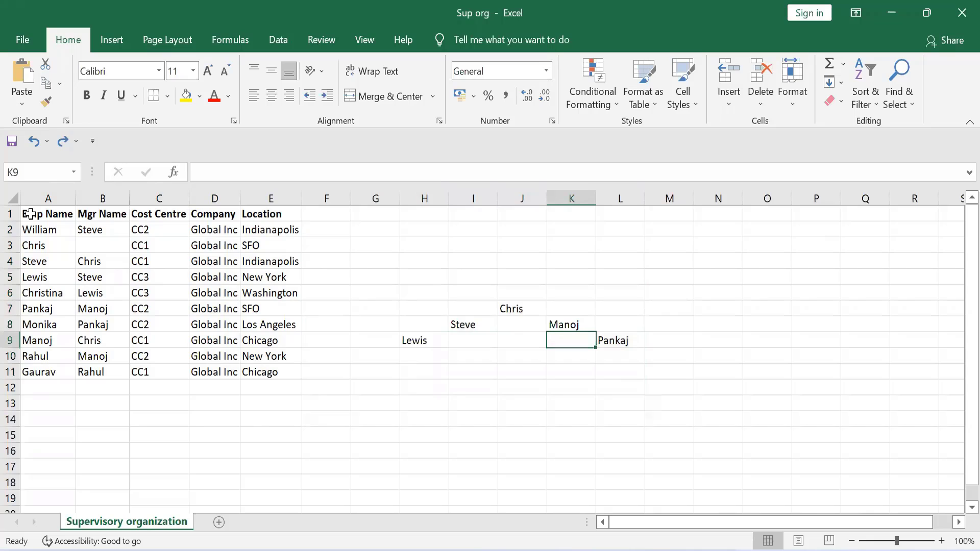
click(393, 262)
drag(576, 402, 733, 444)
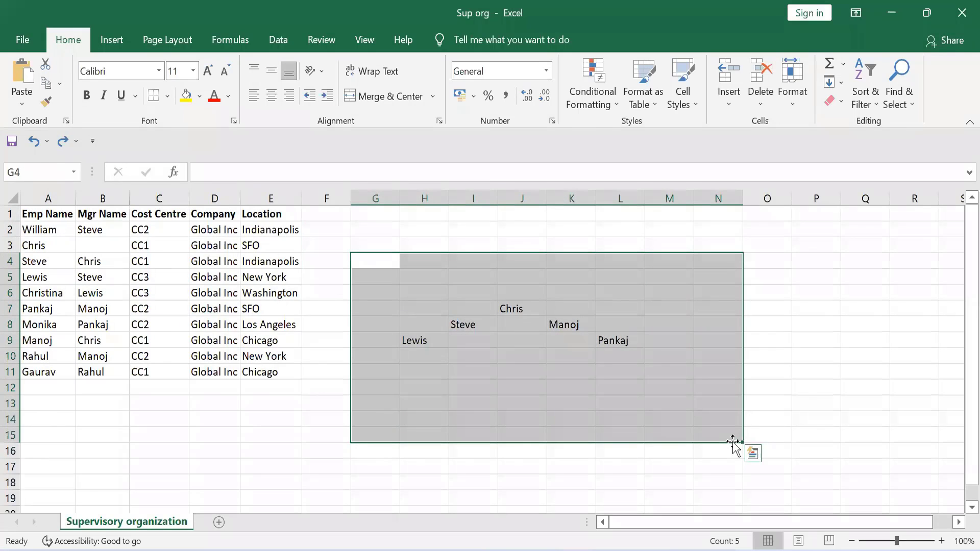
key(Delete)
click(305, 388)
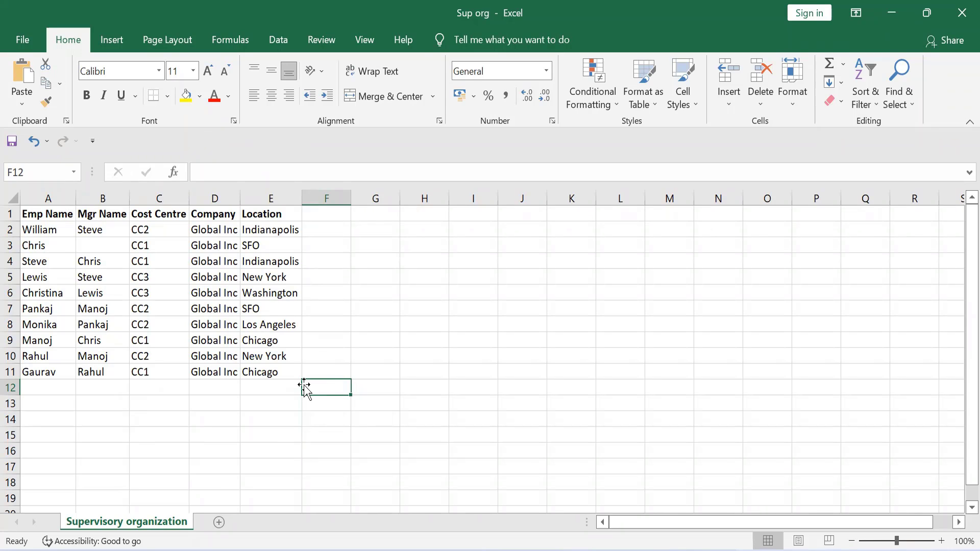
- Examine the employees' locations in E2:E11 and their cost centres in C2:C11
click(370, 276)
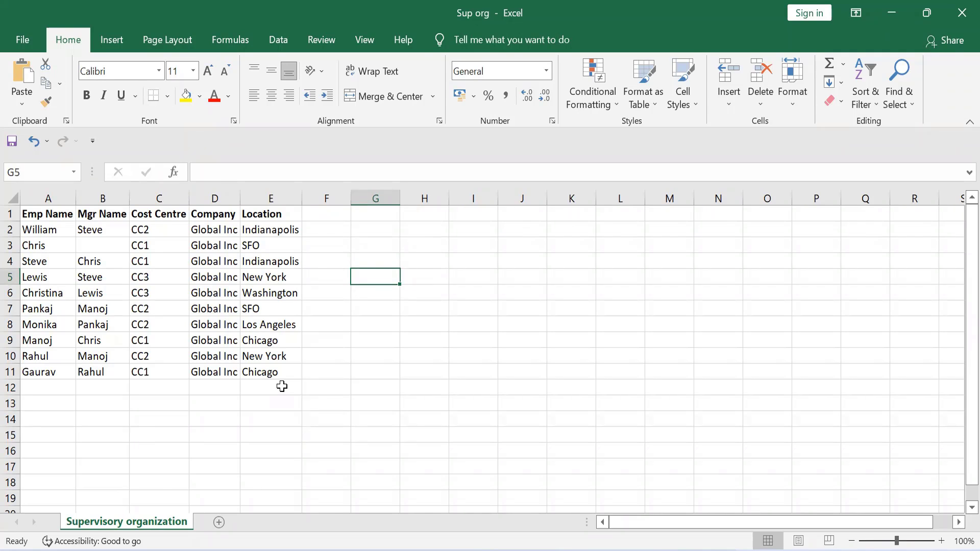
click(327, 373)
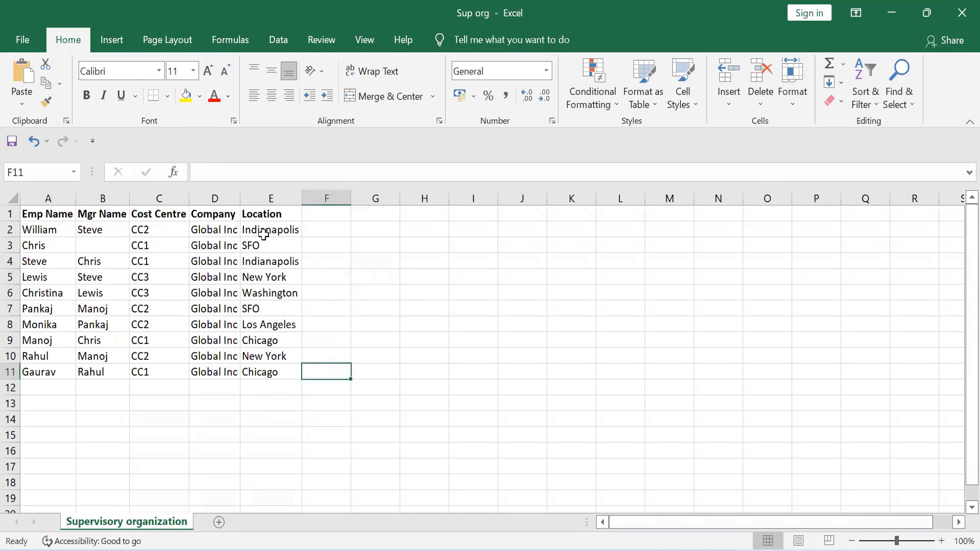
drag(264, 234, 261, 373)
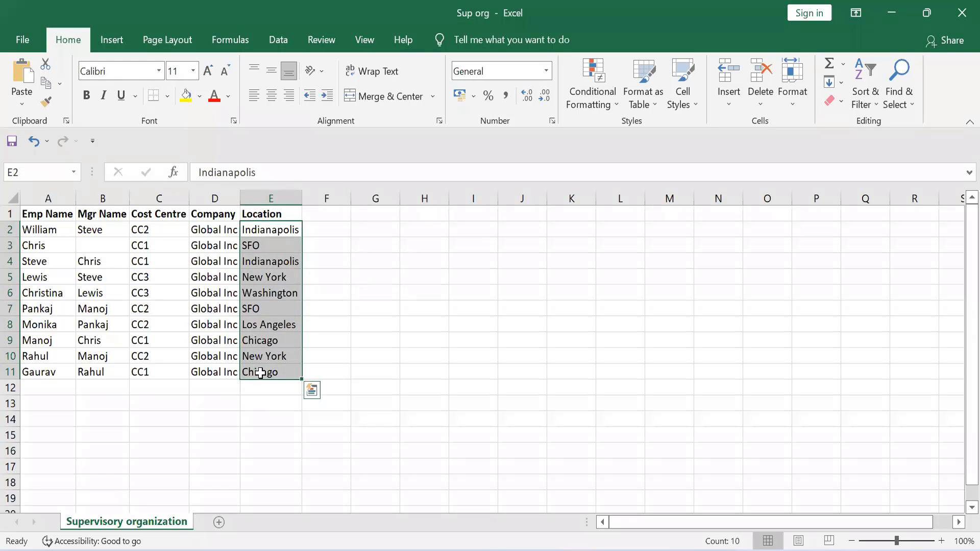
click(549, 327)
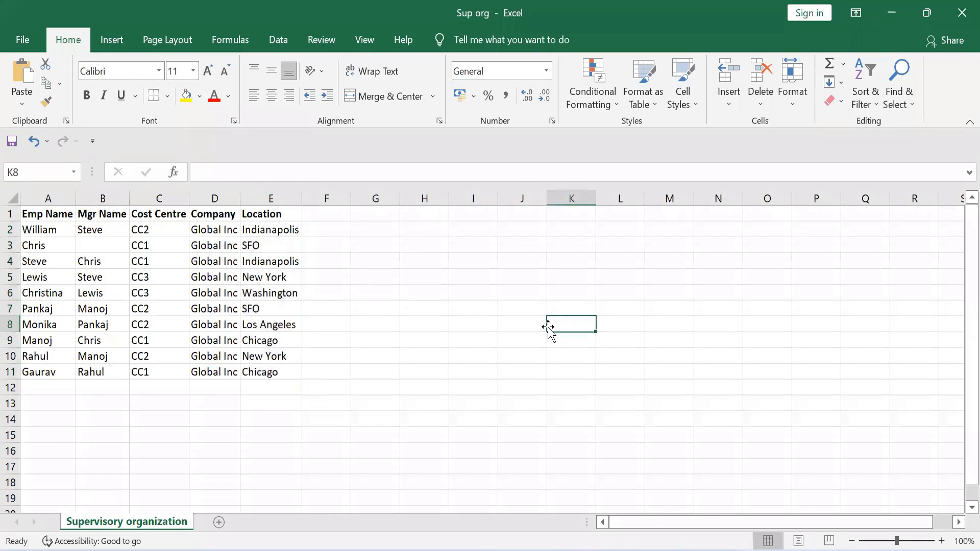
click(271, 231)
drag(271, 231, 278, 371)
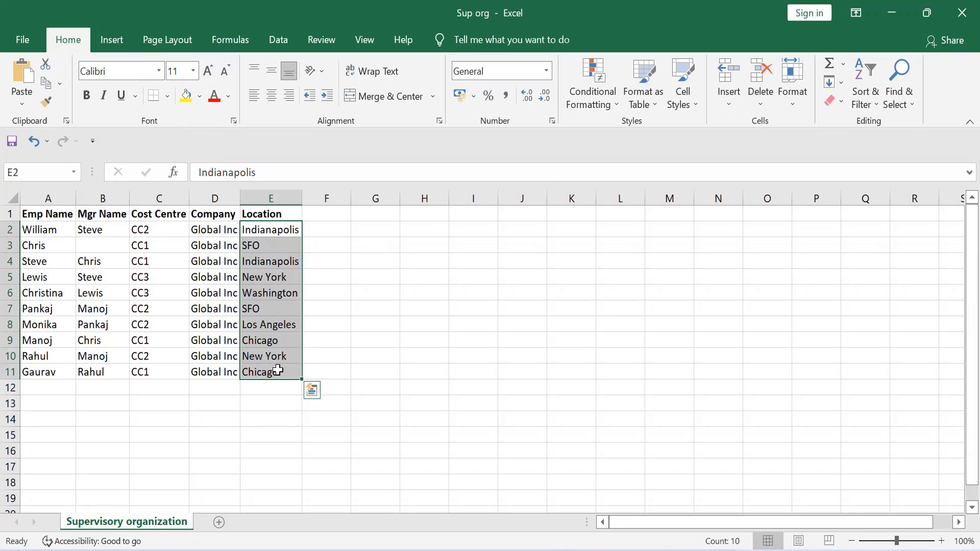
click(409, 355)
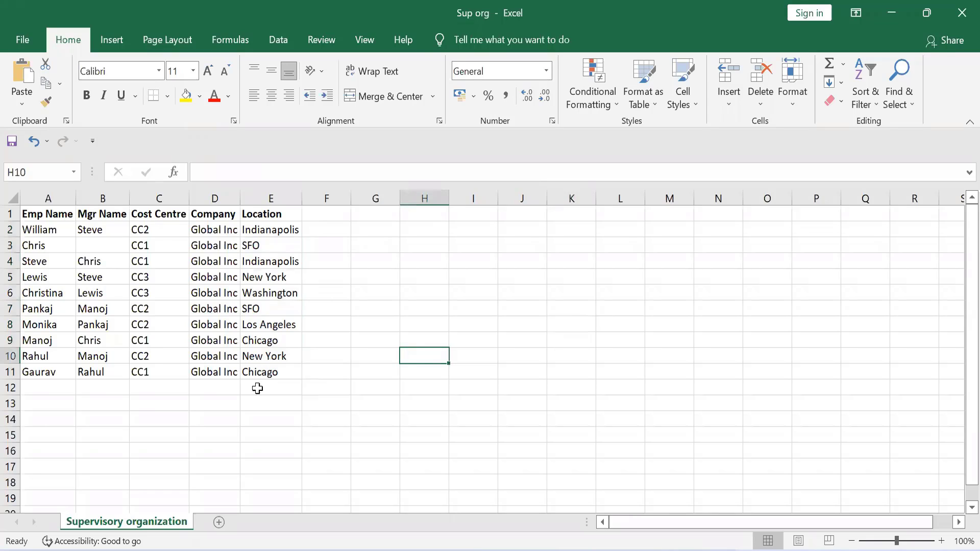
drag(164, 227, 170, 368)
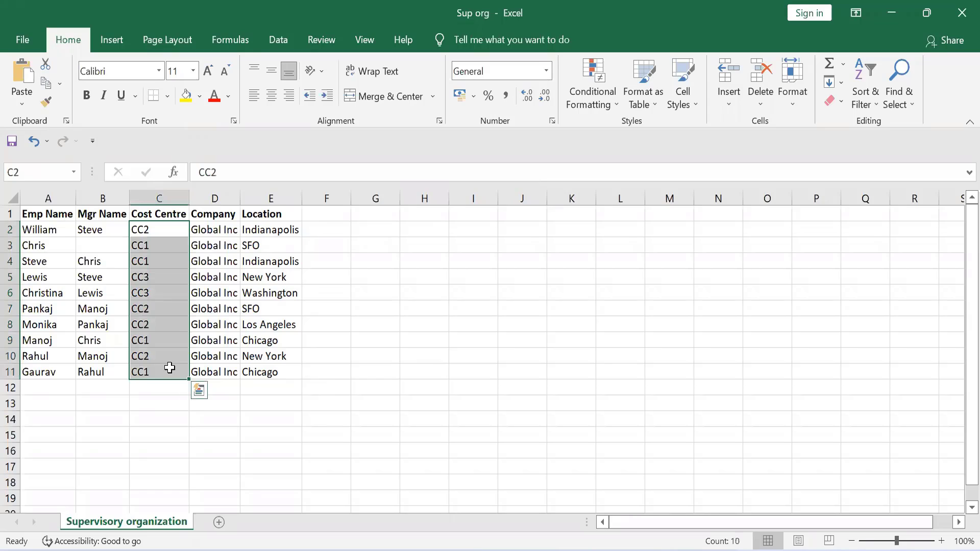
click(405, 372)
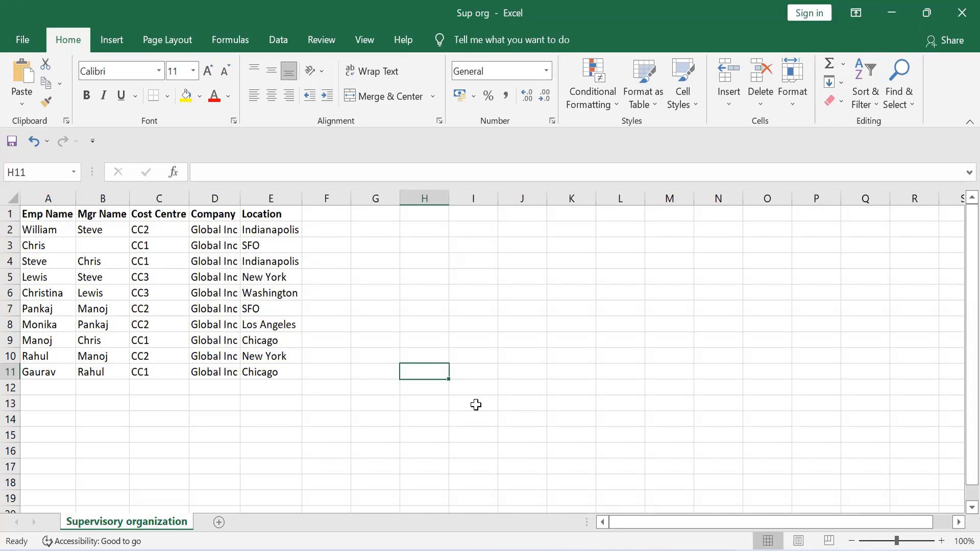
- Check the Mgr Name column, looking at the manager assigned to the first employee in B2
key(alt+Tab)
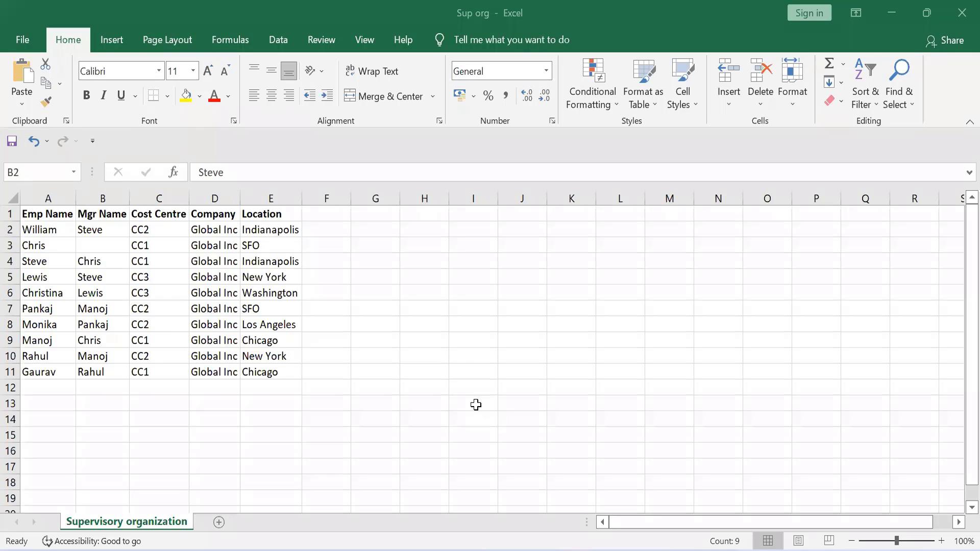
double_click(97, 230)
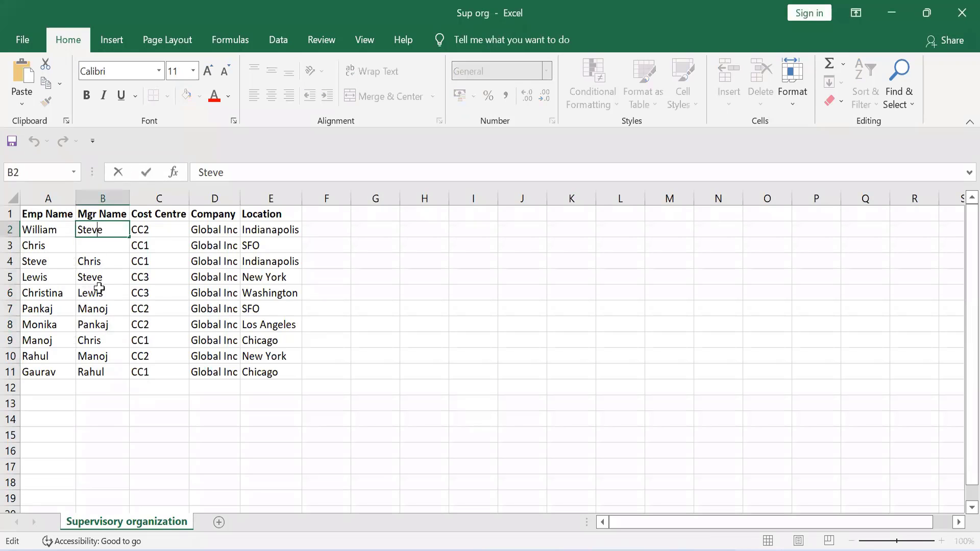
click(110, 247)
click(111, 229)
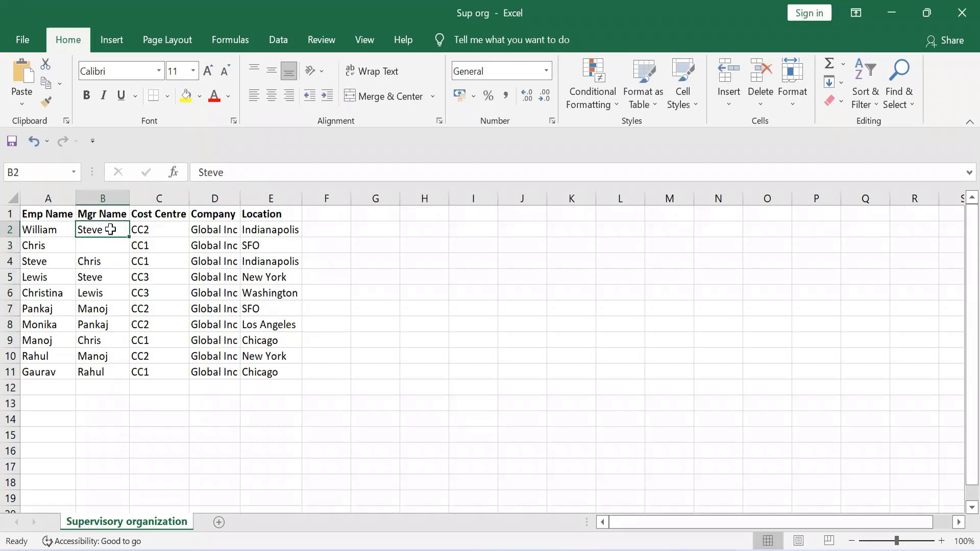
- Switch to the WD Class1 notes in Notepad and find the practice org hierarchy beneath Chairman/BOD Org
mouse_move(506, 549)
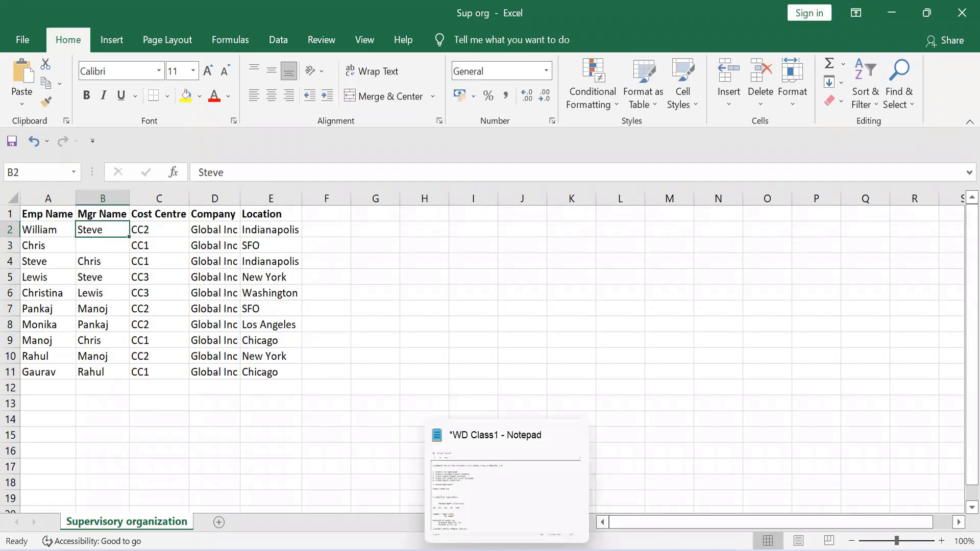
click(506, 493)
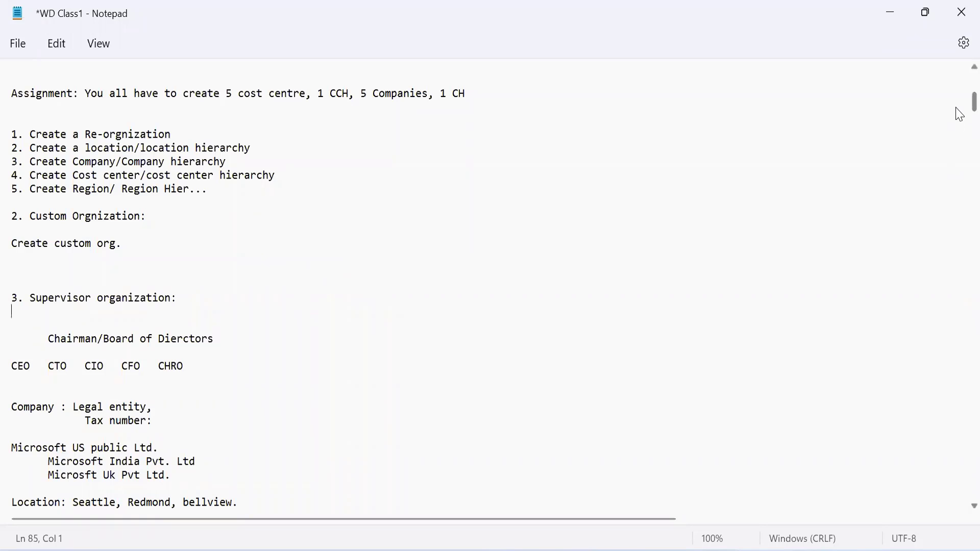
scroll(960, 115, down, 20)
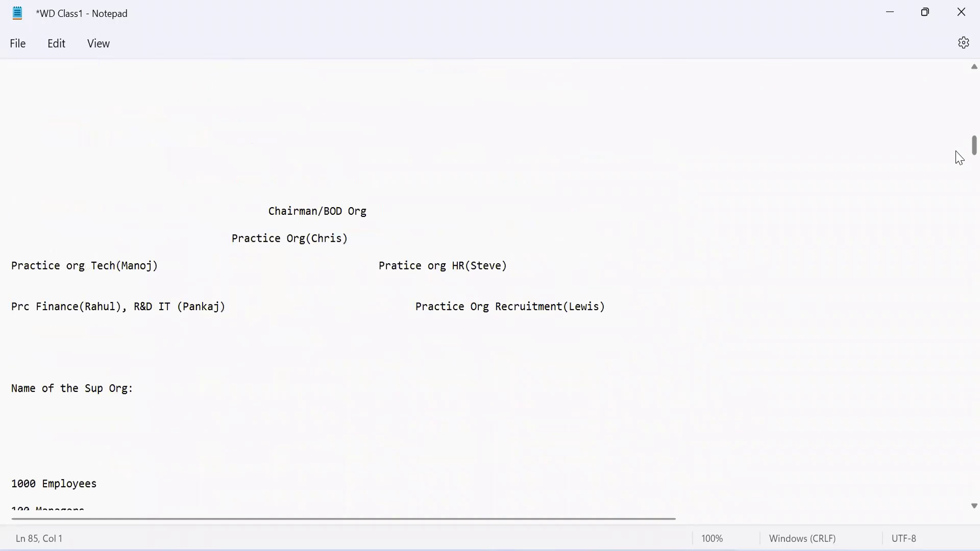
scroll(960, 160, down, 11)
scroll(960, 161, up, 10)
scroll(960, 163, down, 2)
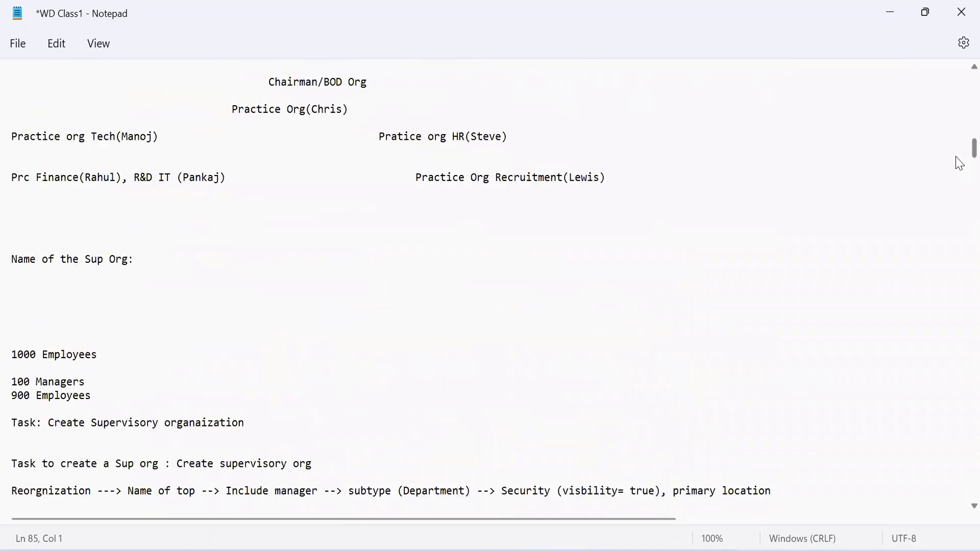
scroll(960, 163, down, 4)
scroll(957, 159, up, 1)
scroll(956, 159, up, 2)
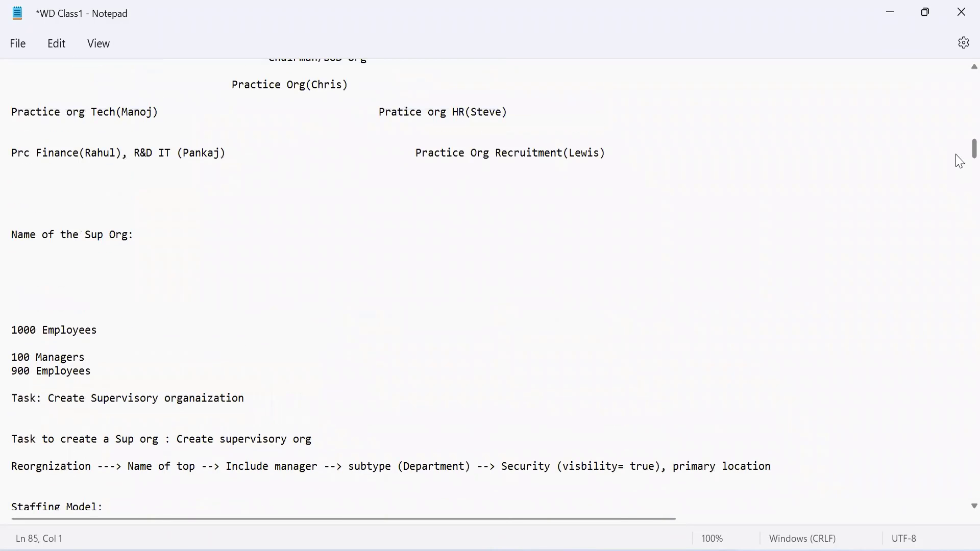
- Examine the hierarchy in the notes from the top Practice Org and its manager to the Tech, HR, Finance, R&D IT and Recruitment orgs
drag(231, 84, 619, 152)
click(618, 152)
drag(116, 107, 663, 151)
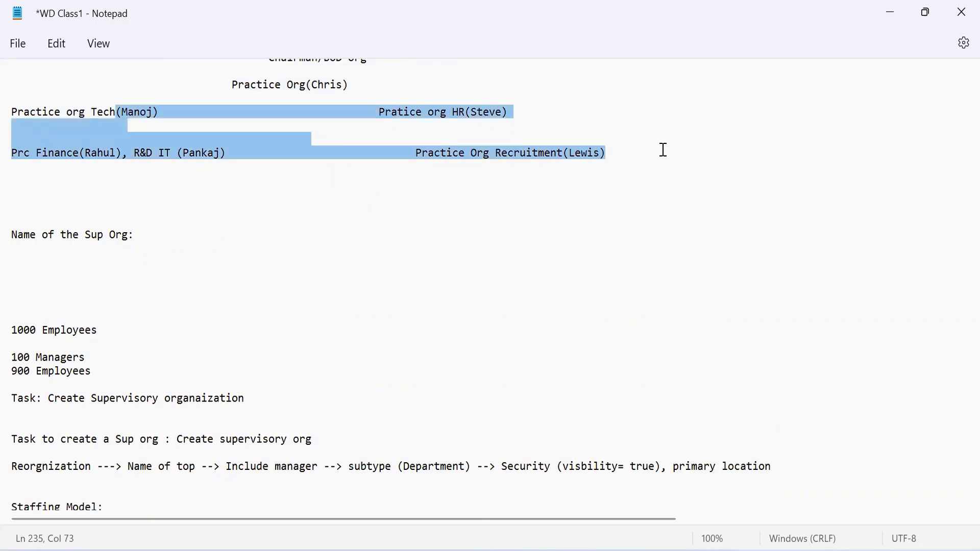
click(282, 101)
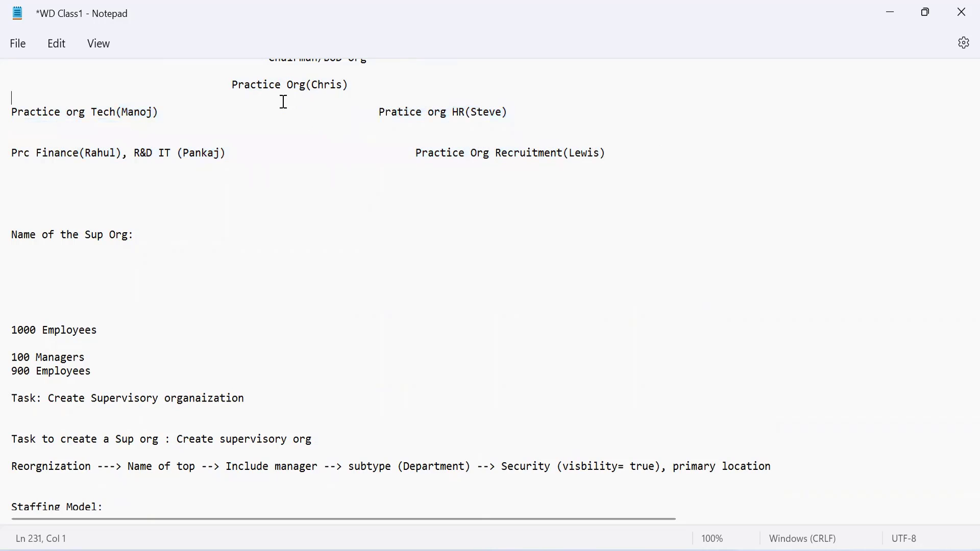
drag(232, 84, 302, 91)
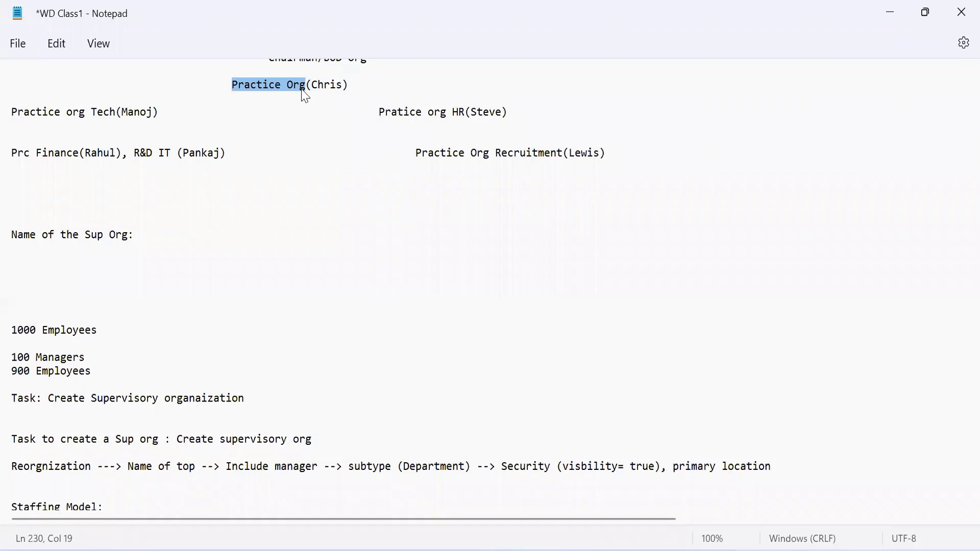
double_click(330, 87)
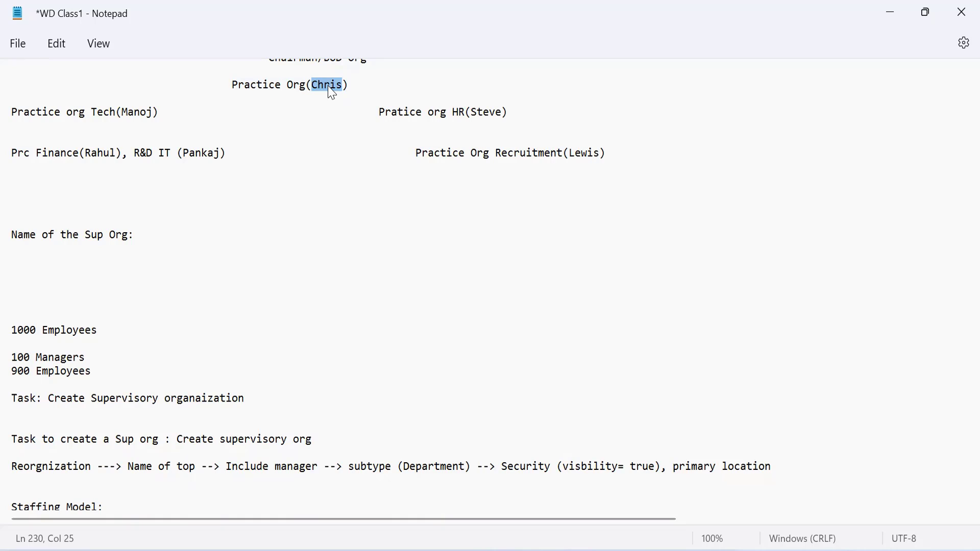
- Read through the notes from Name of the Sup Org to the Create supervisory org task, Staffing Model, and Jobs and Positions
click(227, 205)
key(Down)
key(Down)
key(Down)
key(Down)
key(Down)
key(Down)
key(Down)
key(Down)
key(Down)
key(Down)
key(Down)
key(Down)
key(Down)
key(Down)
key(Down)
key(Down)
key(Down)
key(Down)
key(Down)
key(Down)
key(Down)
key(Down)
key(Down)
key(Down)
key(Down)
key(Down)
key(Down)
key(Down)
key(Down)
key(Down)
key(Down)
key(Down)
key(Down)
key(Down)
key(Down)
key(Down)
key(Down)
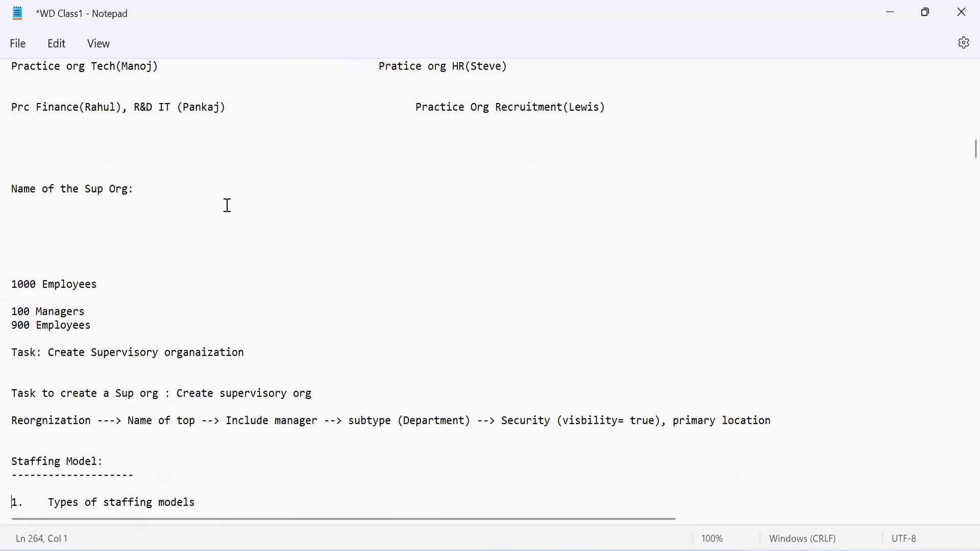
key(Down)
key(Down)
key(Down)
key(Down)
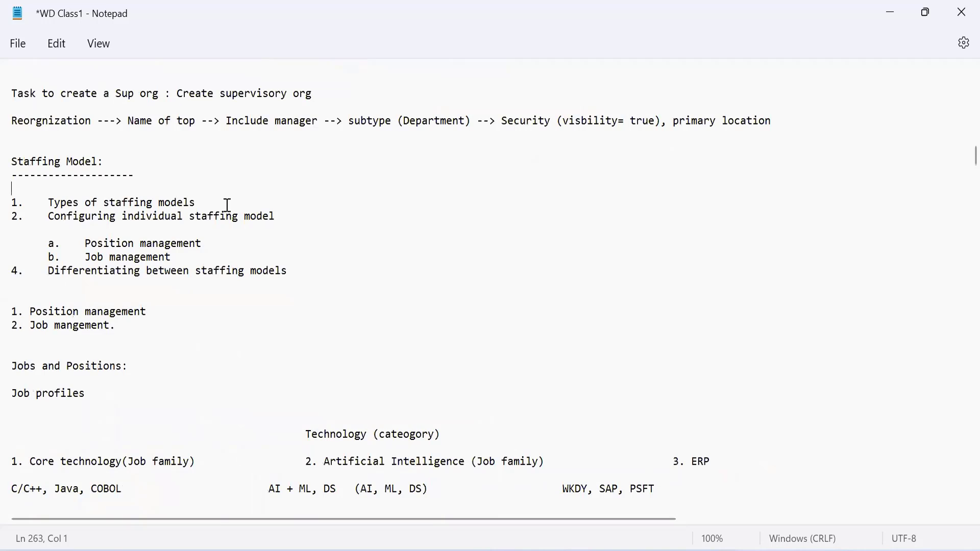
key(Up)
key(Up)
key(Up)
key(Up)
key(Up)
key(Up)
key(Up)
key(Up)
key(Up)
key(Up)
key(Up)
key(Up)
key(Up)
key(Up)
key(Up)
key(Up)
key(Up)
key(Up)
key(Up)
key(Up)
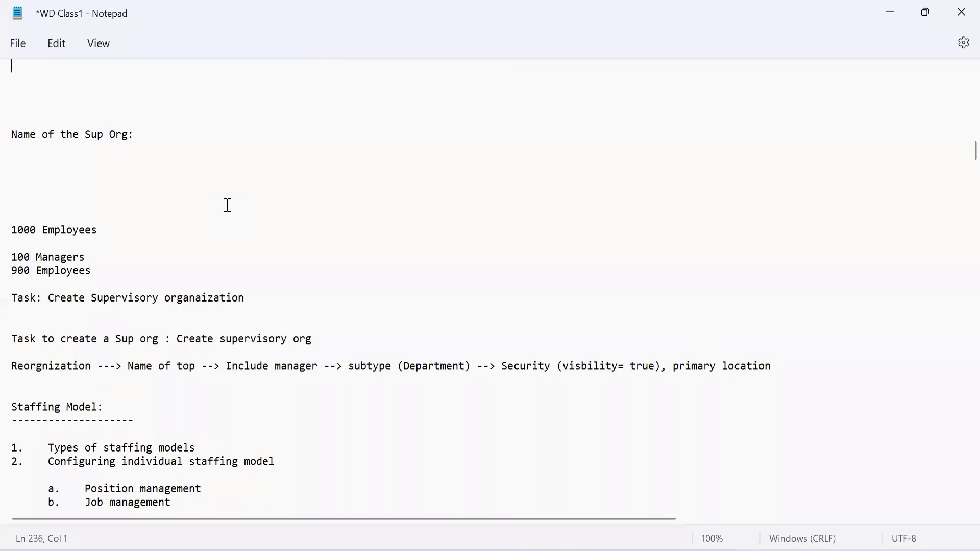
key(Up)
key(Up)
key(Up)
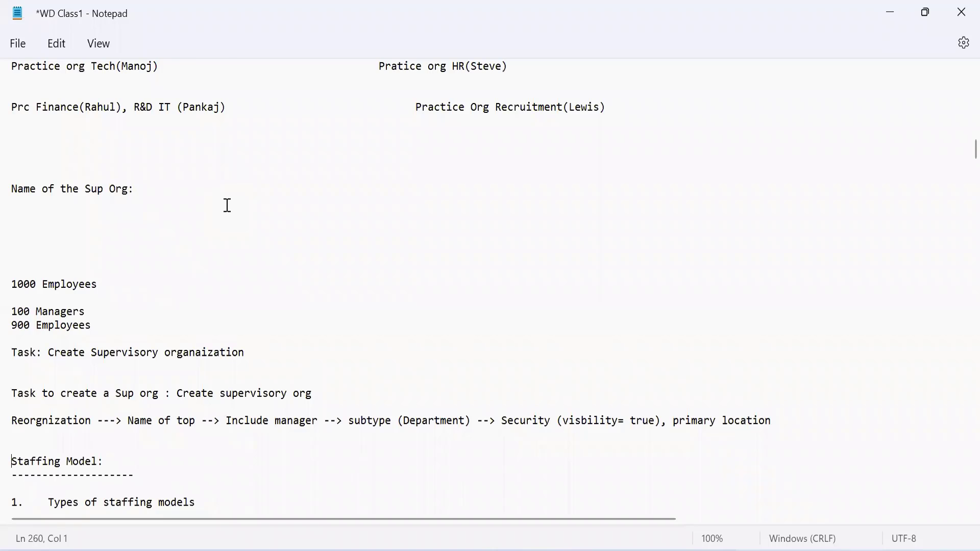
key(Down)
key(Down)
key(Down)
key(Down)
key(Down)
key(Down)
key(Down)
key(Down)
key(Down)
key(Down)
key(Down)
key(Down)
key(Down)
key(Down)
key(Down)
key(Down)
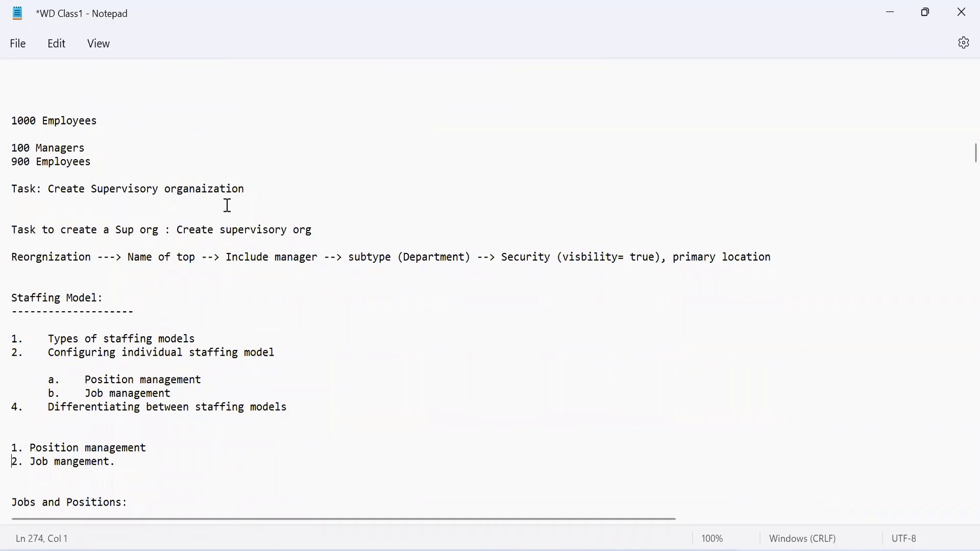
- Go back to the Core Tech line and the practice org hierarchy beneath Chairman/BOD Org in the notes and review them
key(Up)
key(Up)
key(Up)
key(Up)
key(Up)
key(Up)
key(Up)
key(Up)
key(Up)
key(Up)
key(Up)
key(Up)
key(Up)
key(Up)
key(Up)
key(Up)
key(Up)
key(Up)
key(Up)
key(Up)
key(Up)
key(Up)
key(Up)
key(Up)
key(Up)
key(Up)
key(Up)
key(Up)
key(Up)
key(Up)
key(Up)
key(Up)
key(Up)
key(Up)
key(Up)
key(Up)
key(Up)
key(Up)
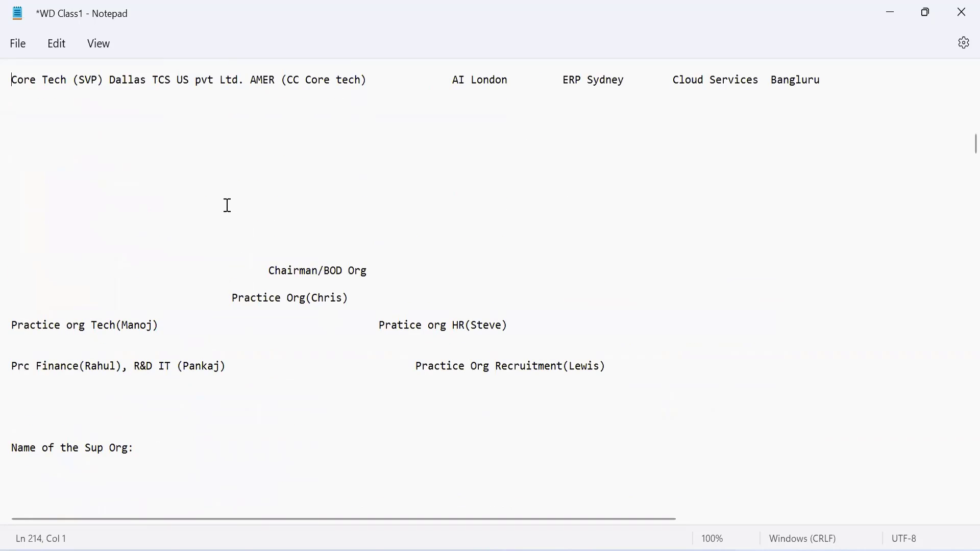
- Read the notes from the practice org hierarchy down to the supervisory org creation task and the Staffing Model topics
key(Down)
key(Down)
key(Down)
key(Down)
key(Down)
key(Down)
key(Down)
key(Down)
key(Down)
key(Down)
key(Down)
key(Down)
key(Down)
key(Down)
key(Down)
key(Down)
key(Down)
key(Down)
key(Down)
key(Down)
key(Down)
key(Down)
key(Down)
key(Down)
key(Down)
key(Down)
key(Down)
key(Down)
key(Down)
key(Down)
key(Down)
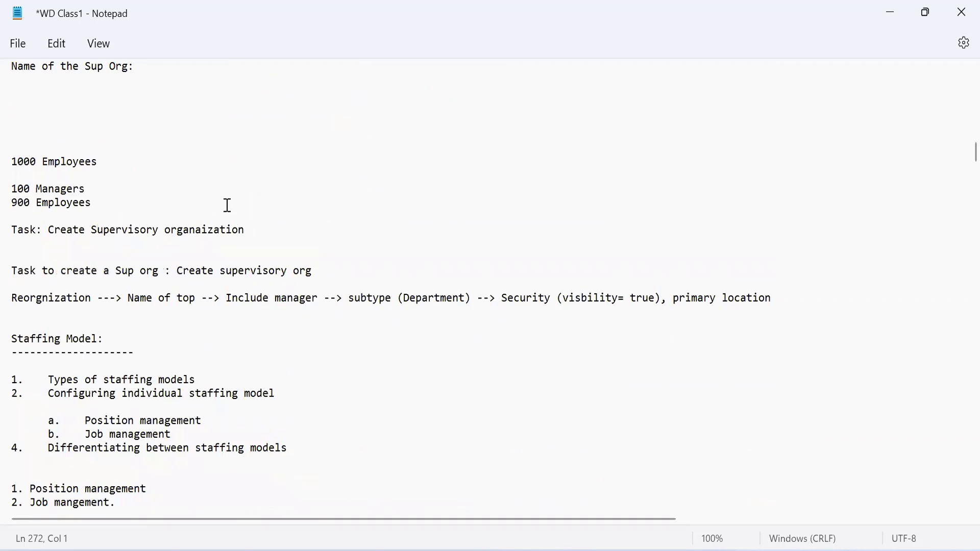
- Look over the Jobs and Positions notes with their job families and job profile, and return to the 1000 Employees lines
key(Up)
key(Up)
key(Up)
key(Up)
key(Up)
key(Up)
key(Up)
key(Up)
key(Up)
key(Up)
key(Up)
key(Up)
key(Up)
key(Up)
key(Up)
key(Up)
key(Up)
key(Up)
key(Up)
key(Up)
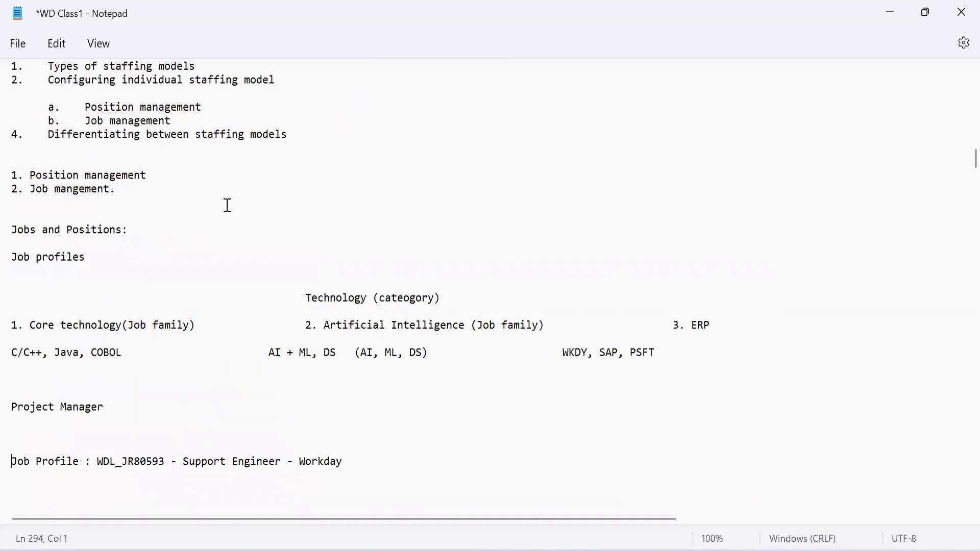
key(Up)
key(Up)
key(Up)
key(Up)
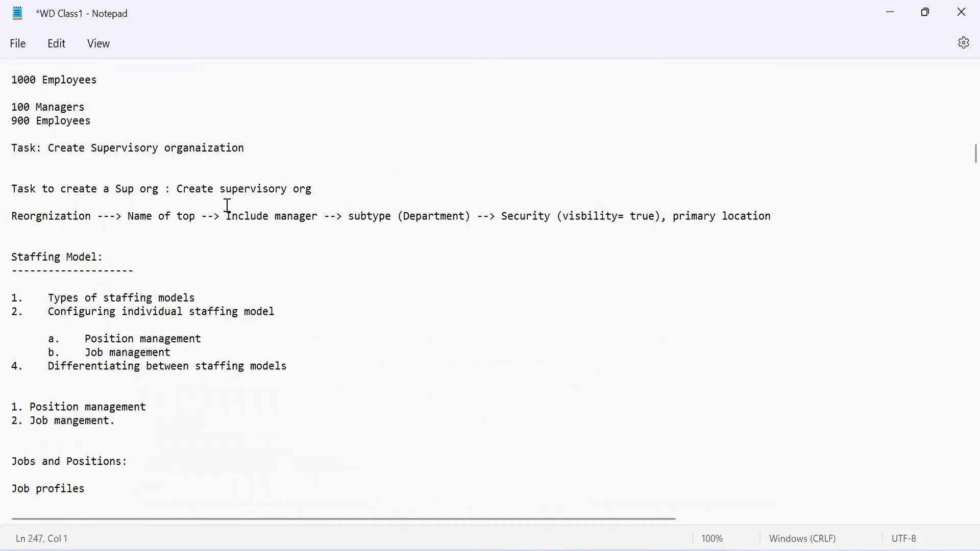
- Examine the Staffing Model list at Position management and the Create Supervisory organization task line above it
key(Down)
key(Down)
key(Down)
key(Down)
key(Down)
key(Down)
key(Down)
key(Down)
key(Down)
key(Down)
key(Down)
key(Down)
key(Down)
key(Down)
key(Down)
key(Down)
key(Up)
key(Up)
click(310, 339)
mouse_move(623, 549)
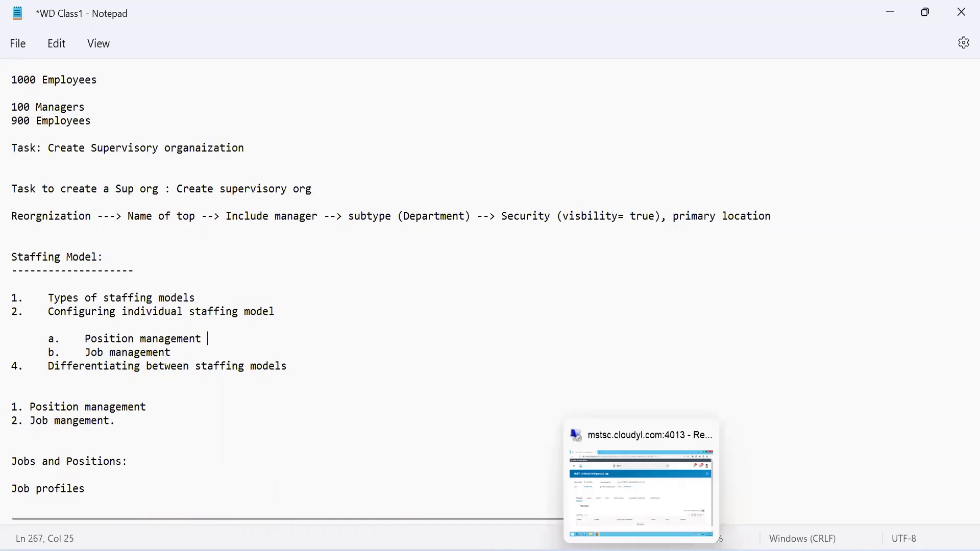
click(492, 142)
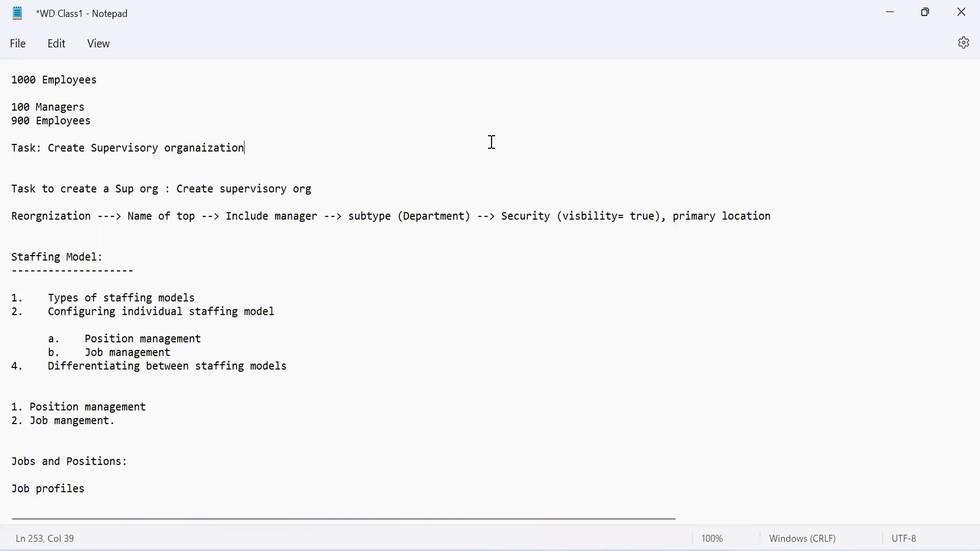